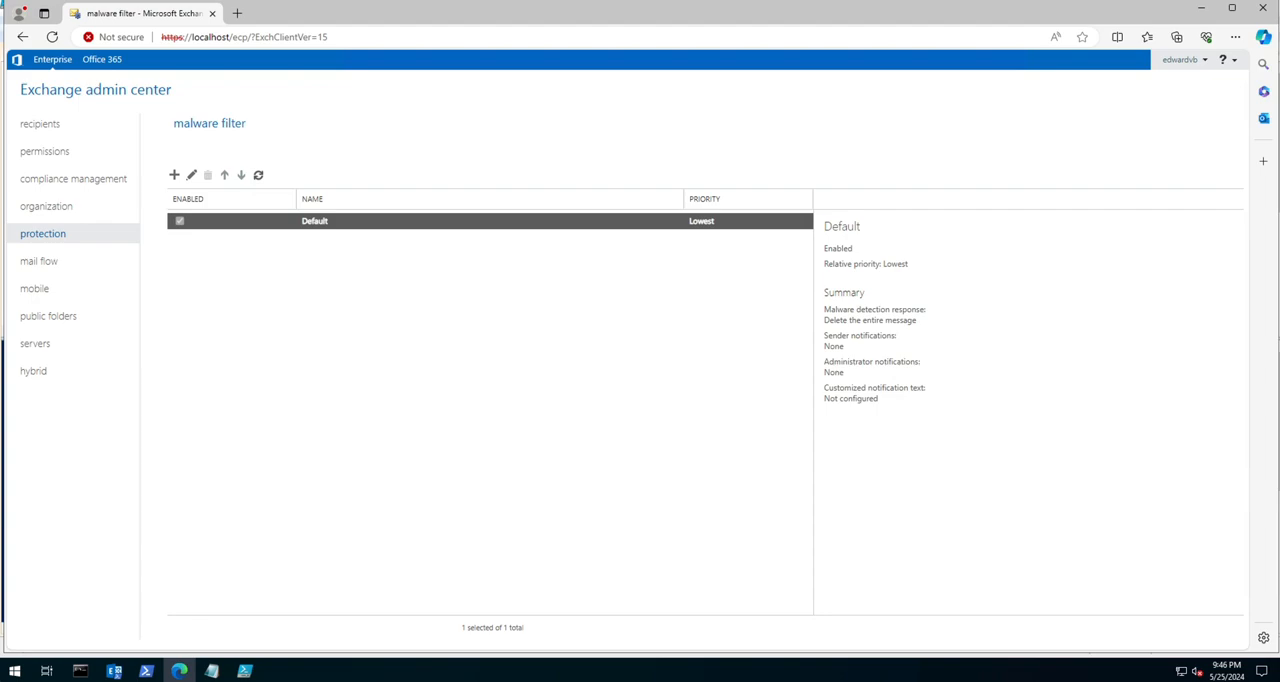
Step: Examine the detection response, notification and recipient options of a new anti-malware policy, and discard the policy
click(174, 175)
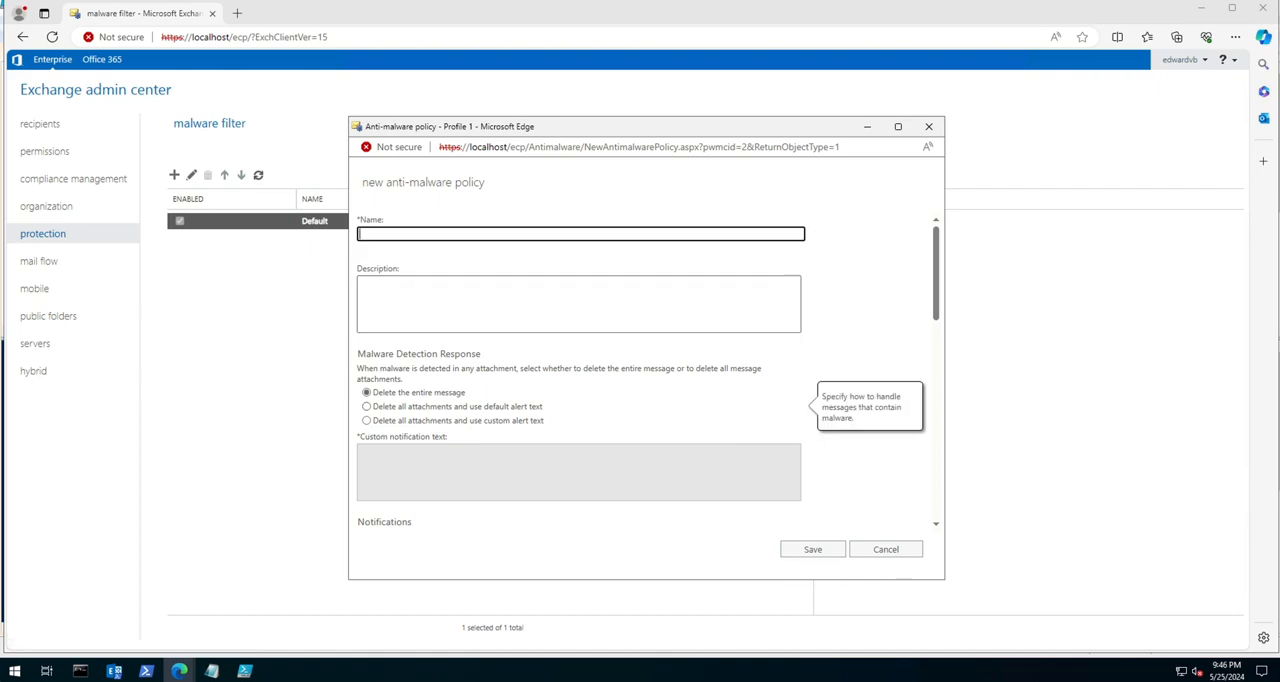
scroll(646, 368, down, 3)
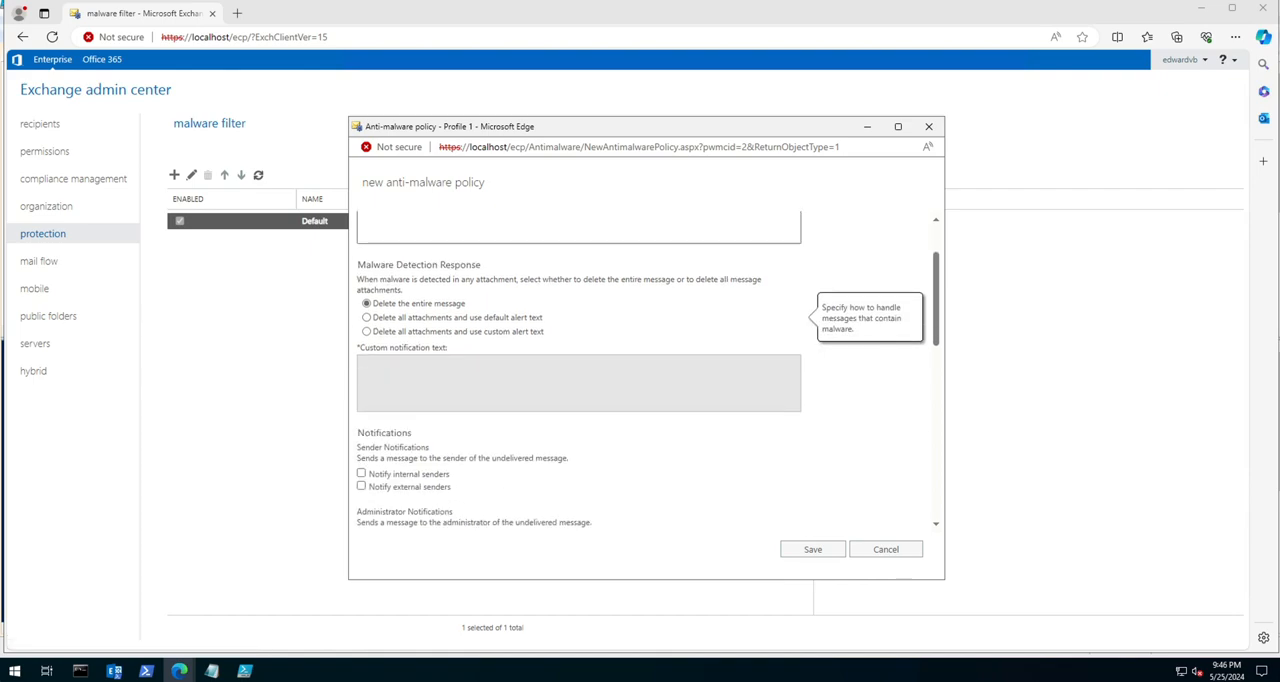
scroll(646, 368, up, 3)
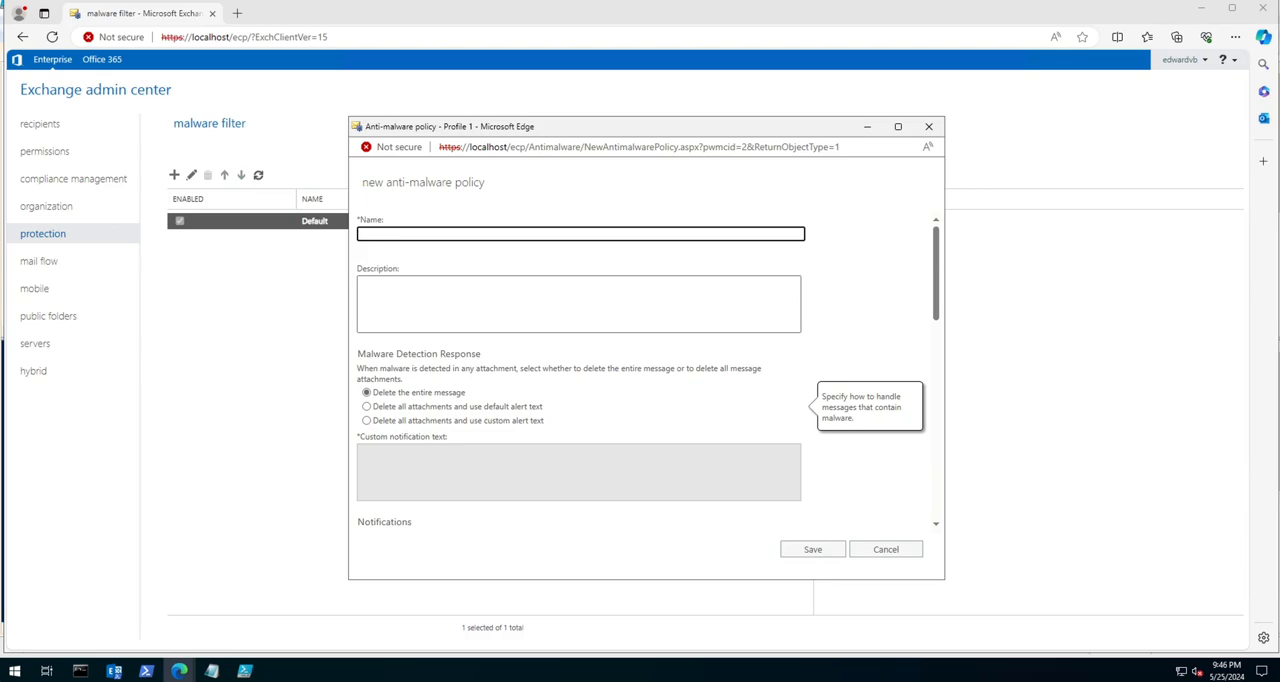
scroll(580, 370, down, 10)
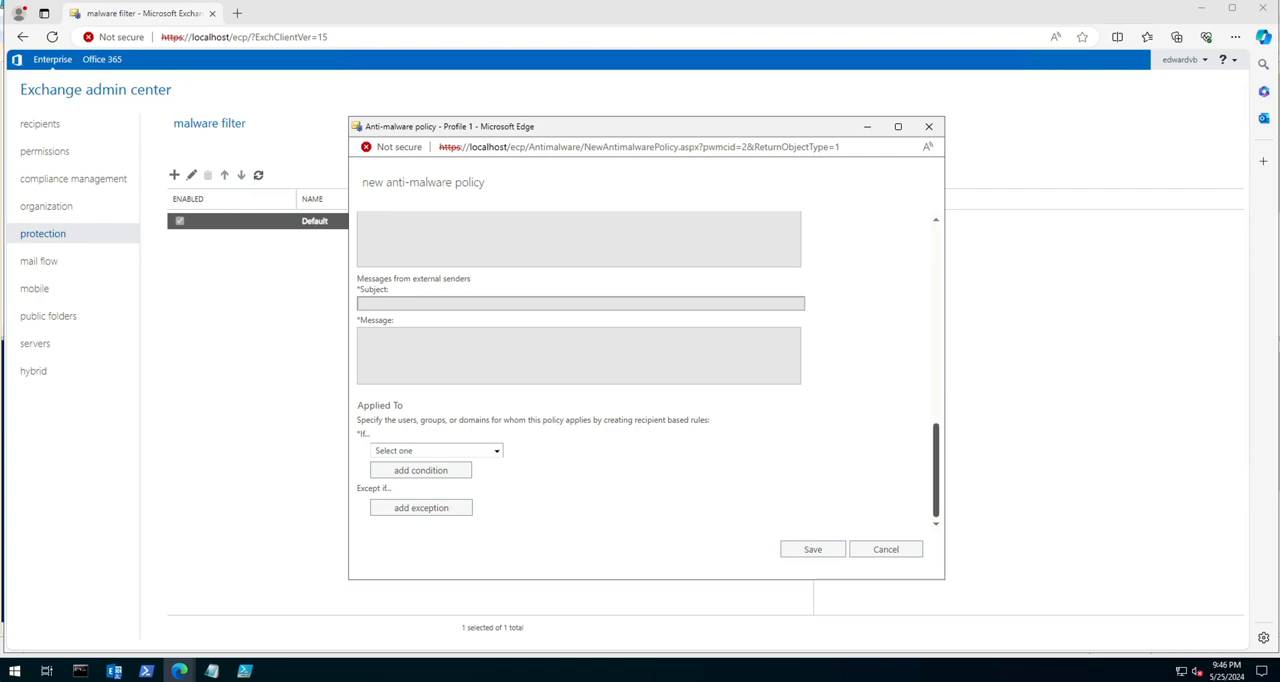
scroll(648, 370, up, 6)
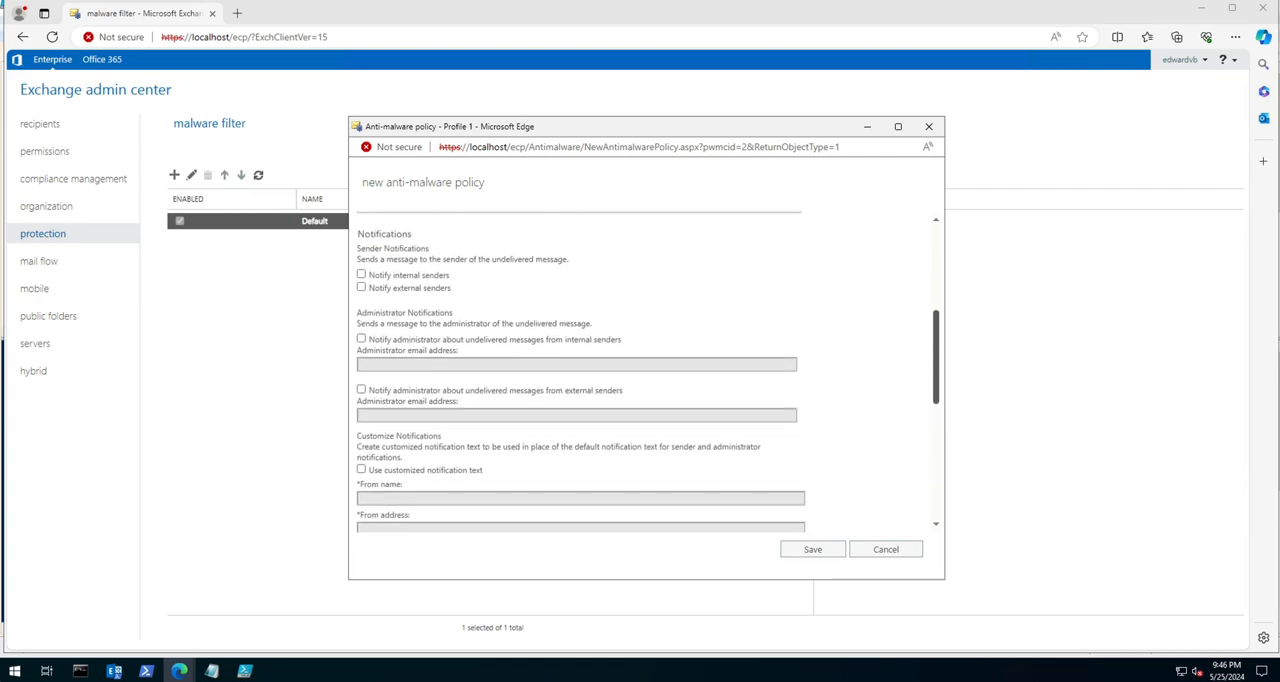
scroll(648, 370, up, 2)
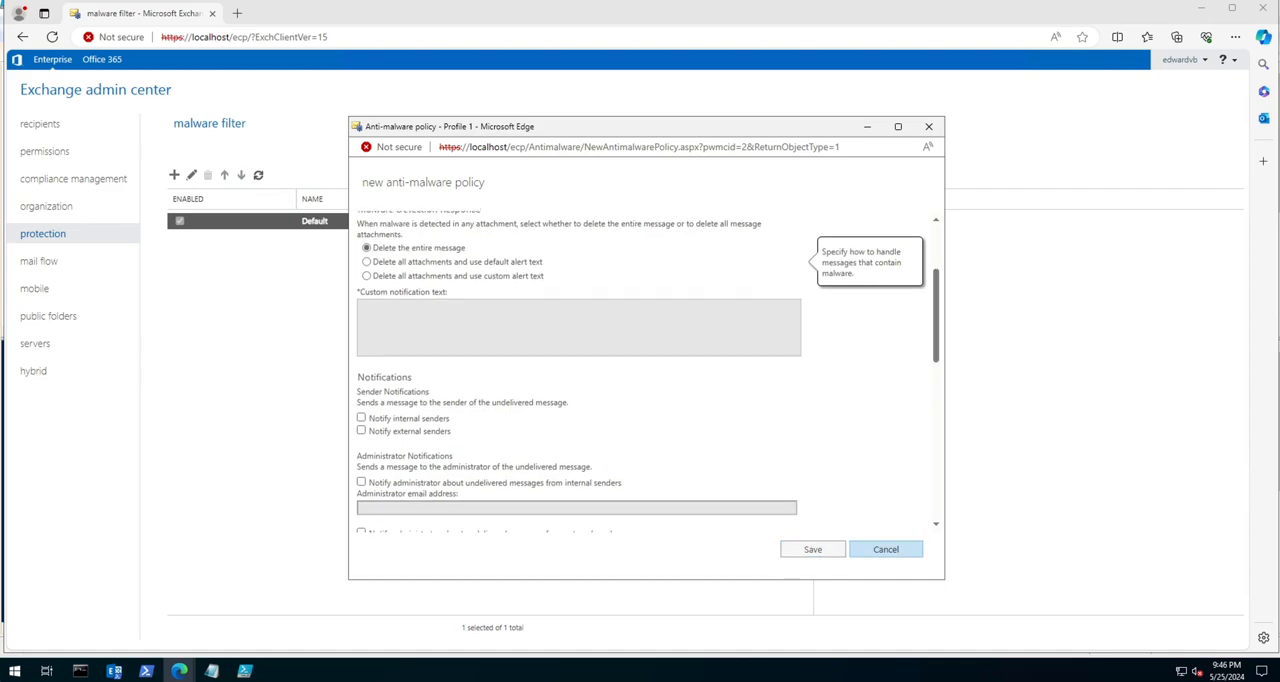
click(885, 549)
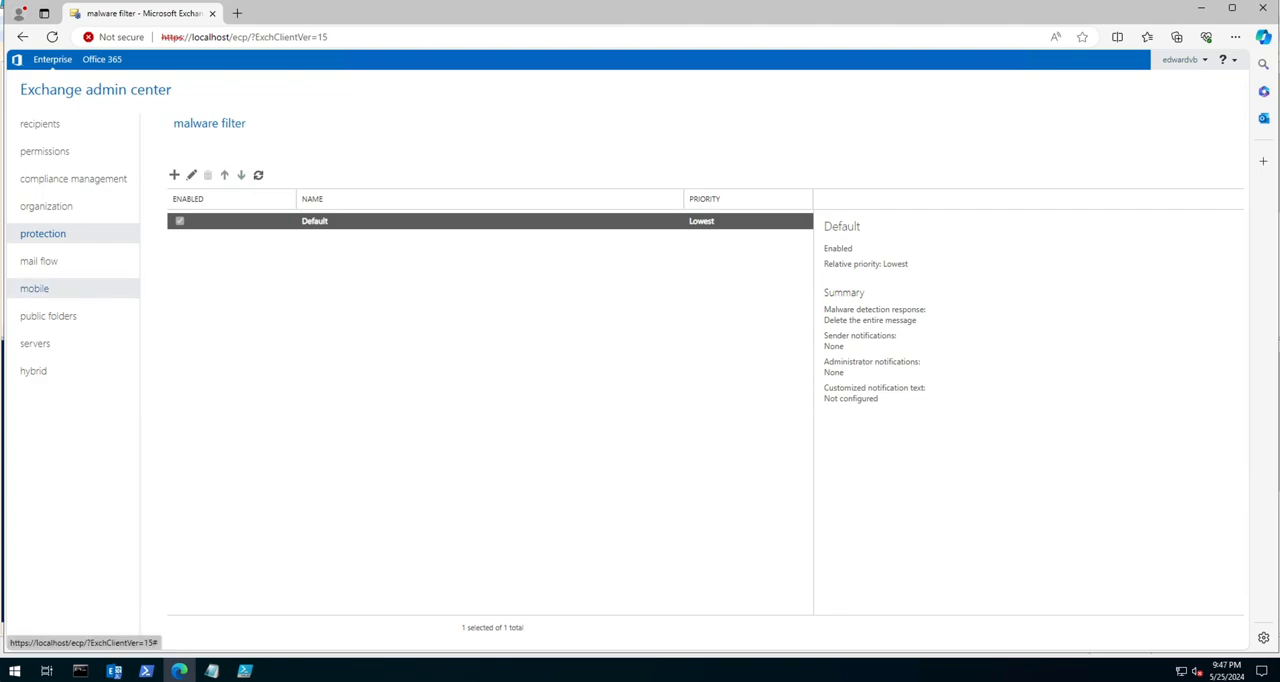
Step: Start a new mail flow rule and name it test
click(40, 261)
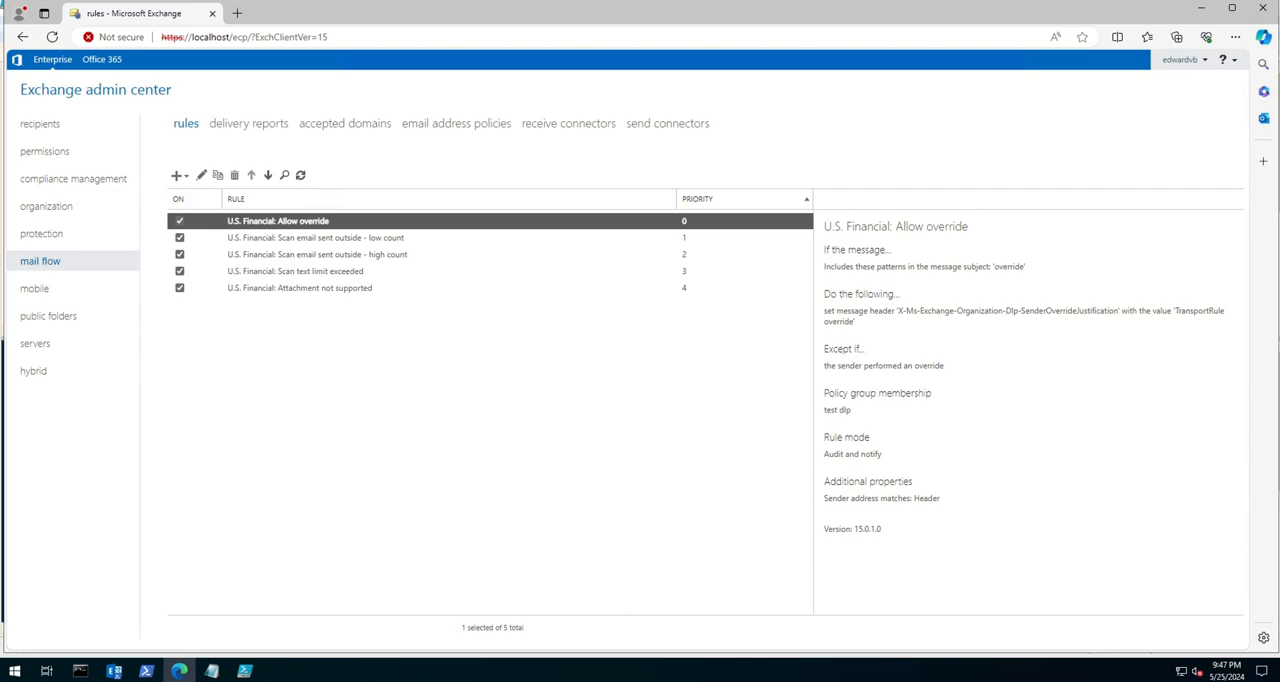
click(176, 175)
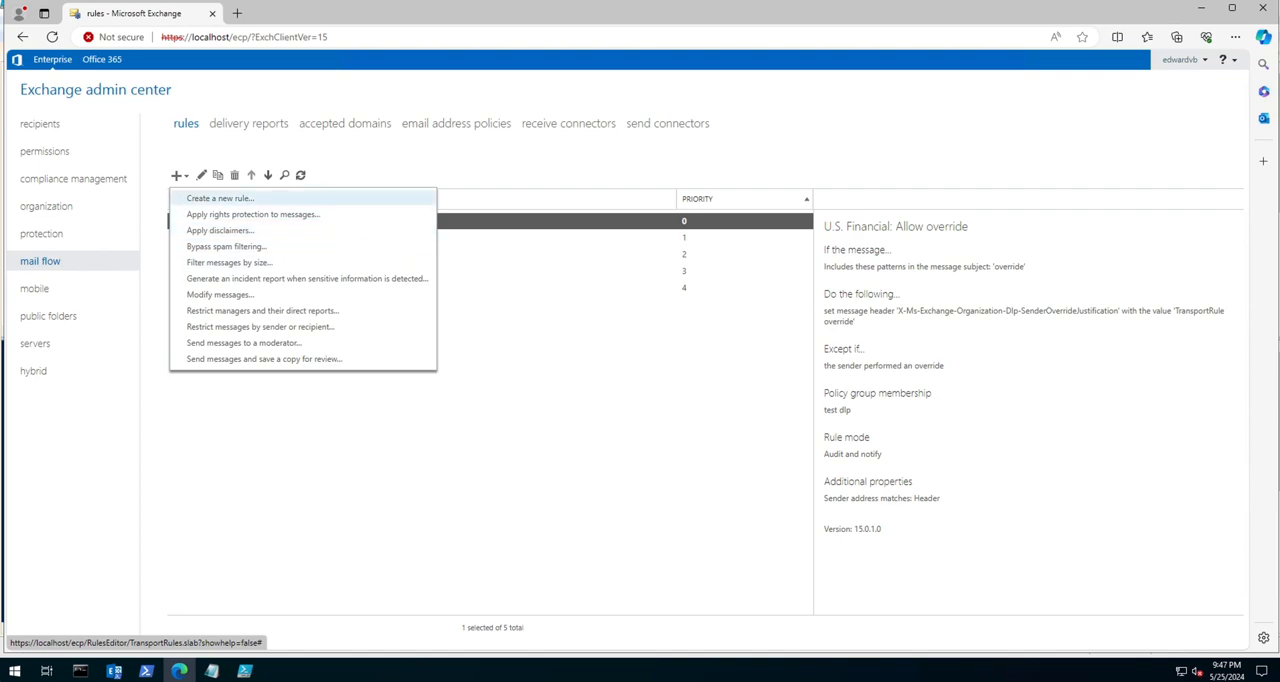
click(220, 198)
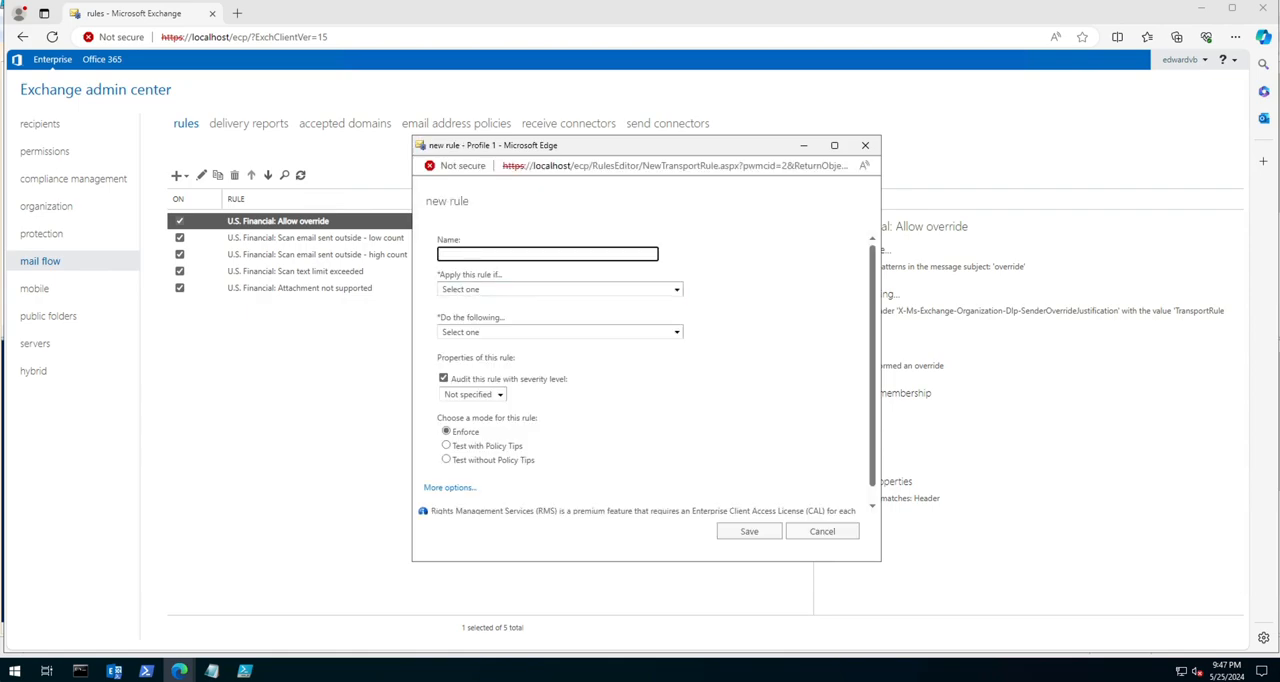
click(547, 254)
text(test)
Step: Set the rule's condition to apply when the sender is User1
click(560, 290)
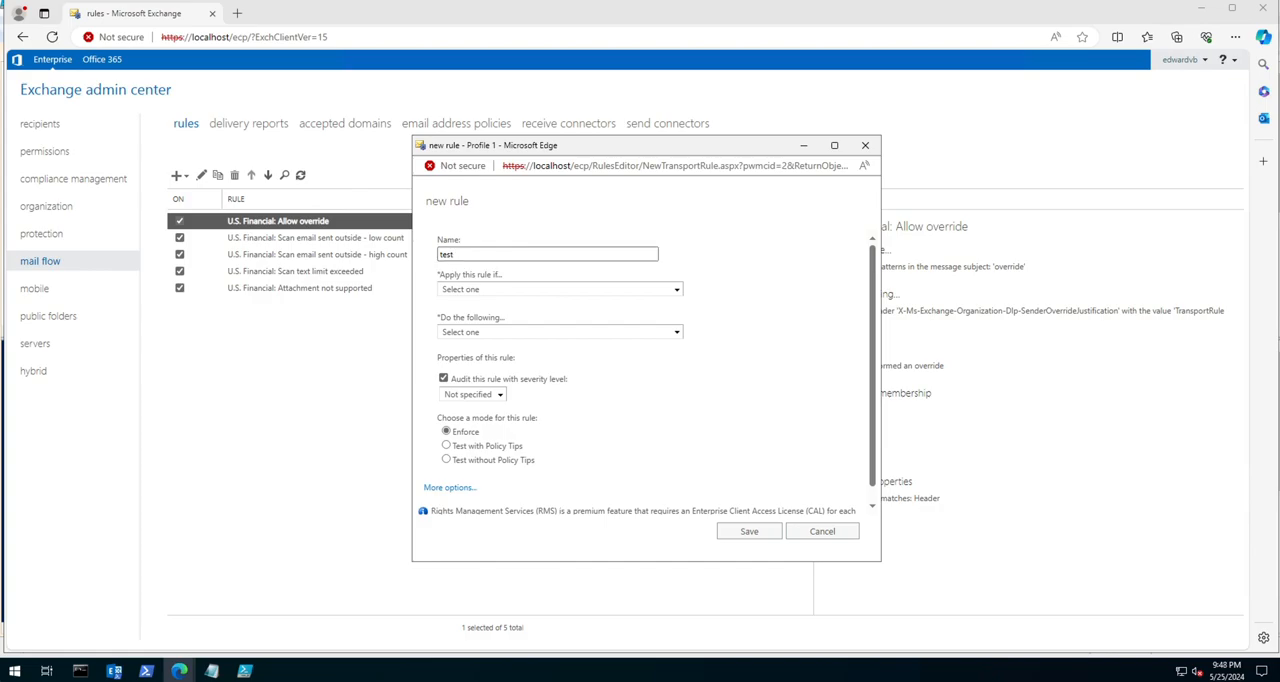
click(560, 289)
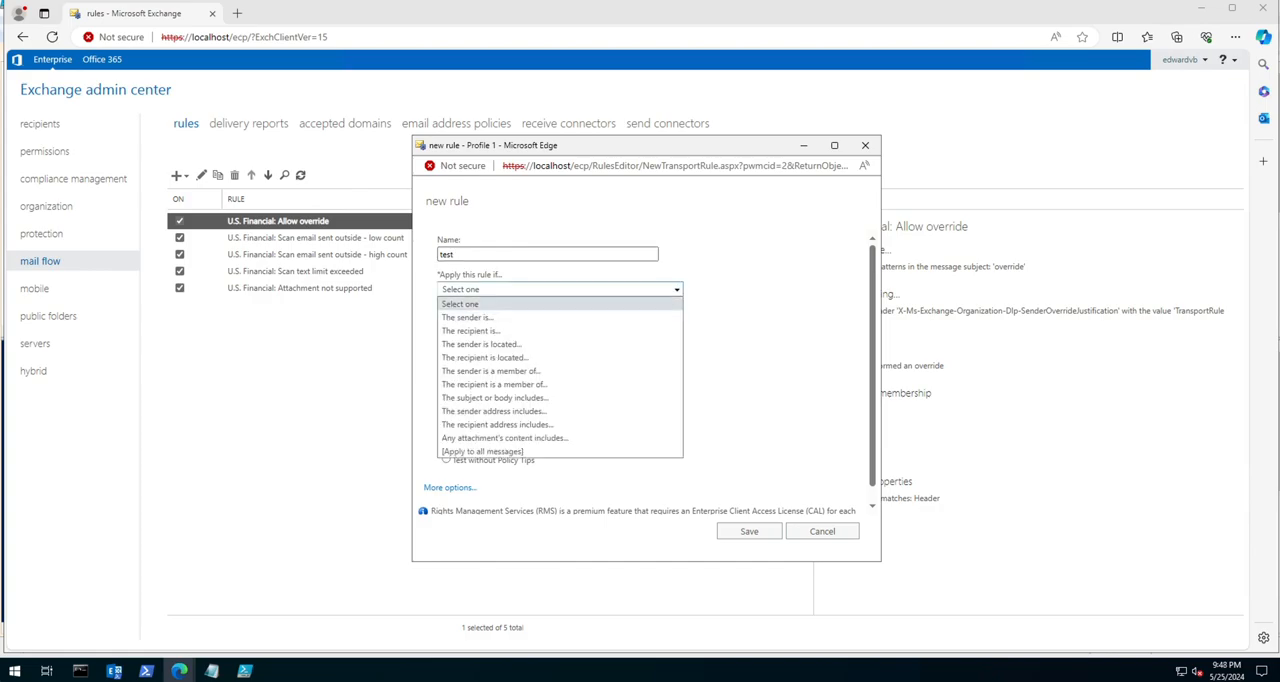
click(467, 317)
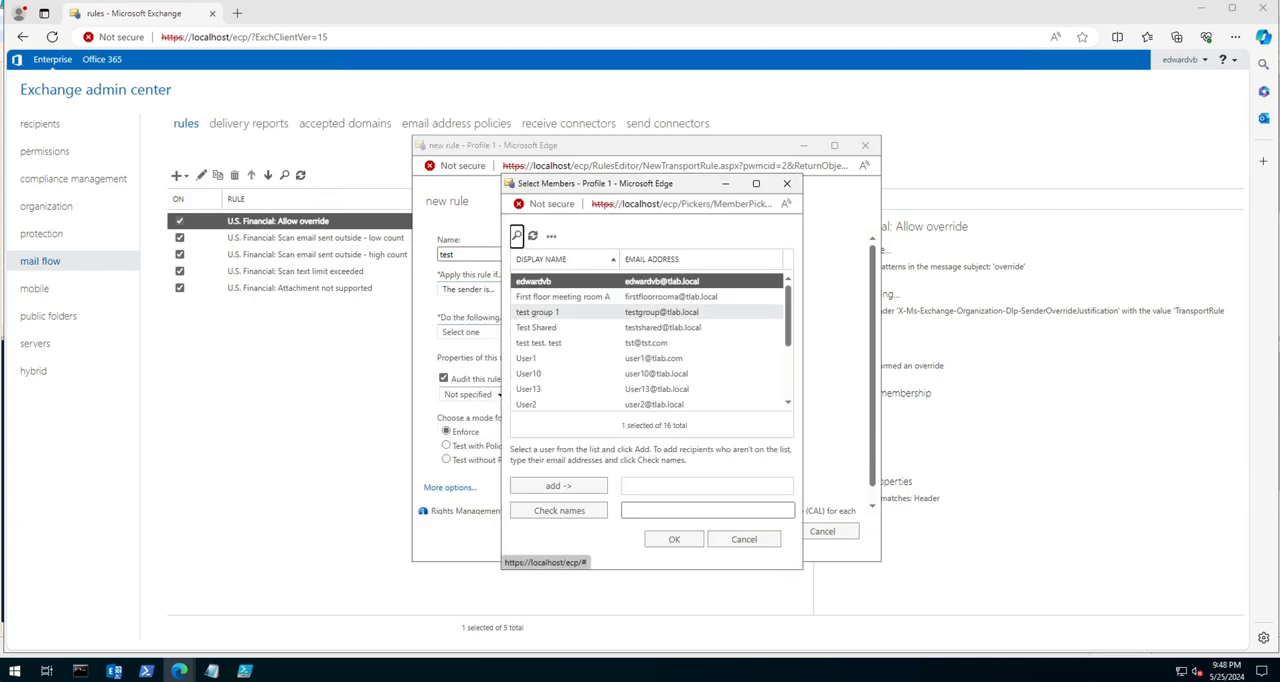
double_click(560, 358)
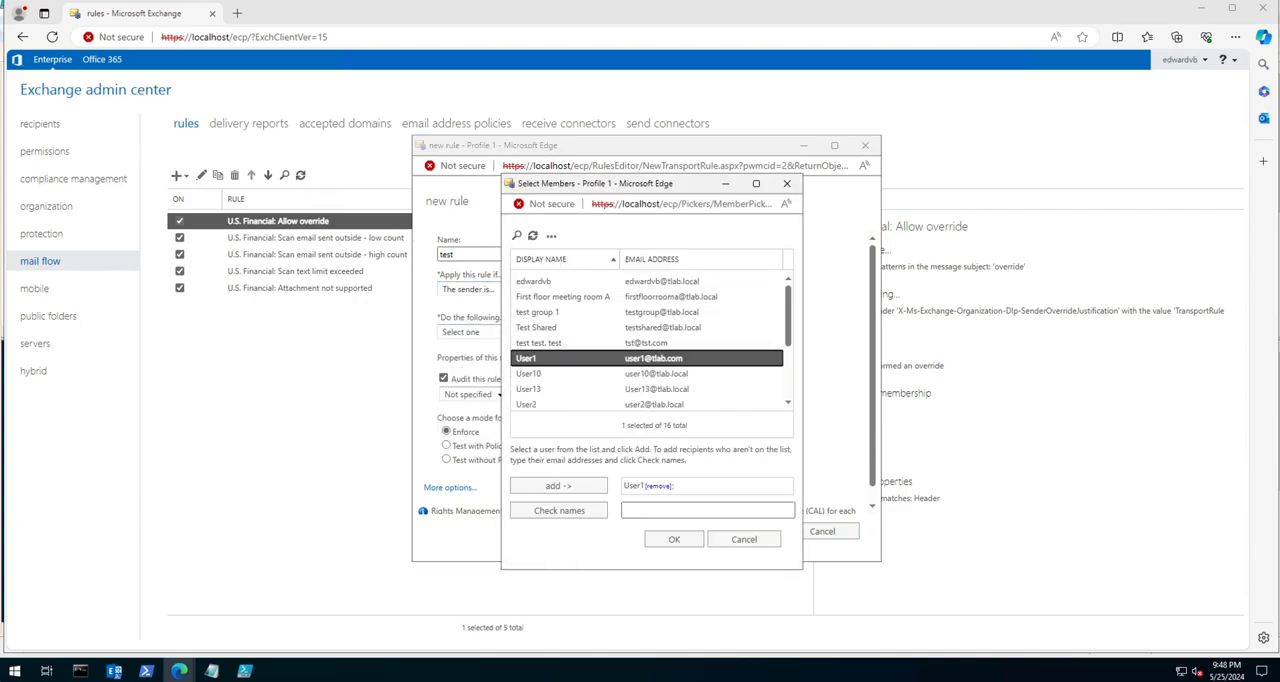
click(674, 539)
Step: Set the rule's action to Bcc the message to the administrator's mailbox
click(560, 332)
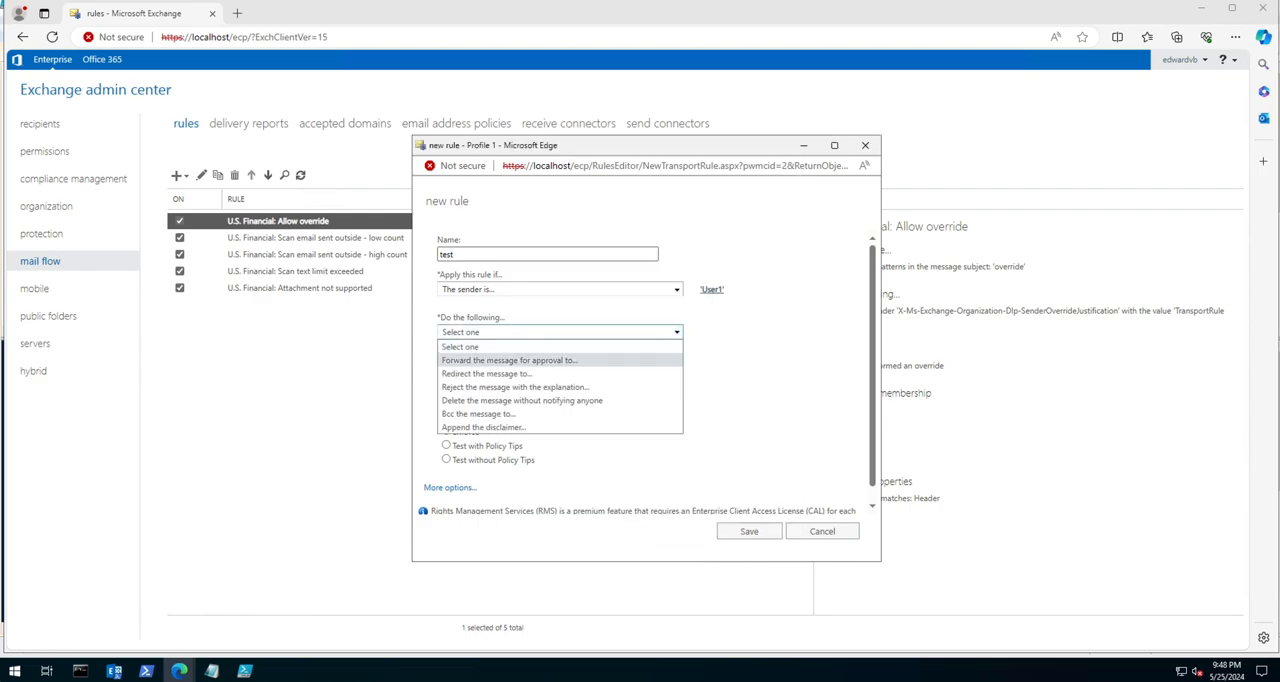
click(478, 413)
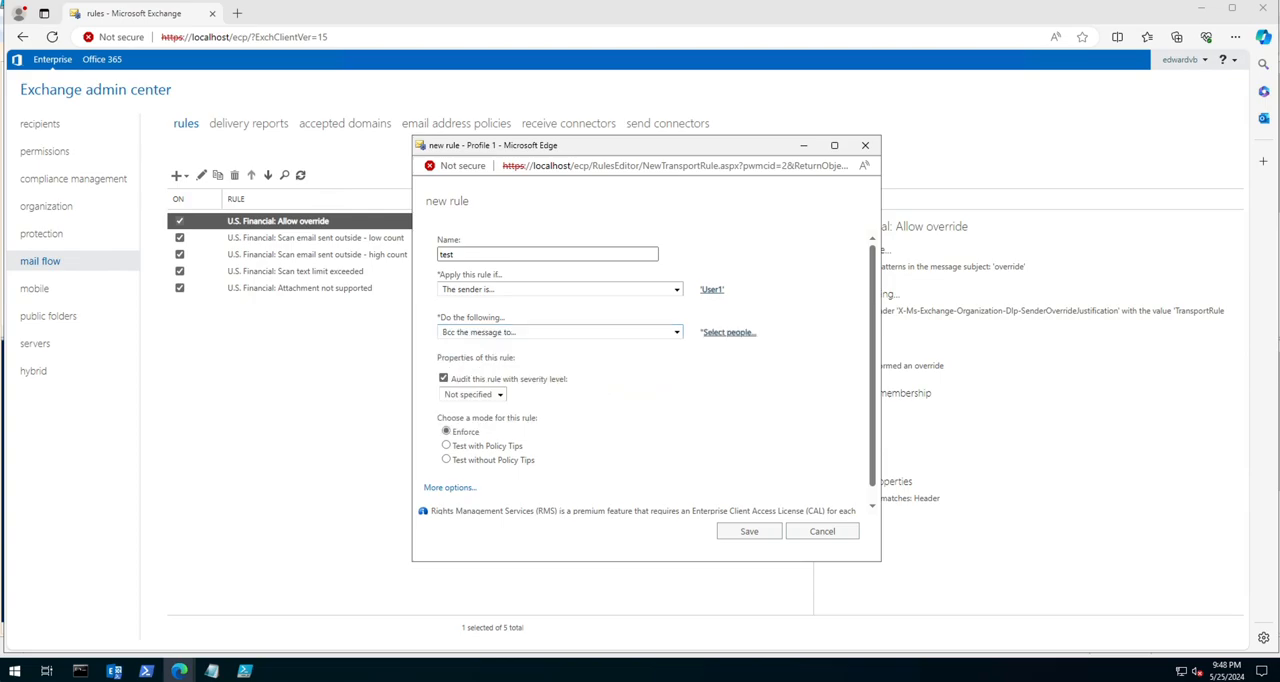
double_click(560, 281)
key(Return)
Step: Examine the rule's audit severity levels and additional options, and discard the new rule
scroll(645, 373, down, 1)
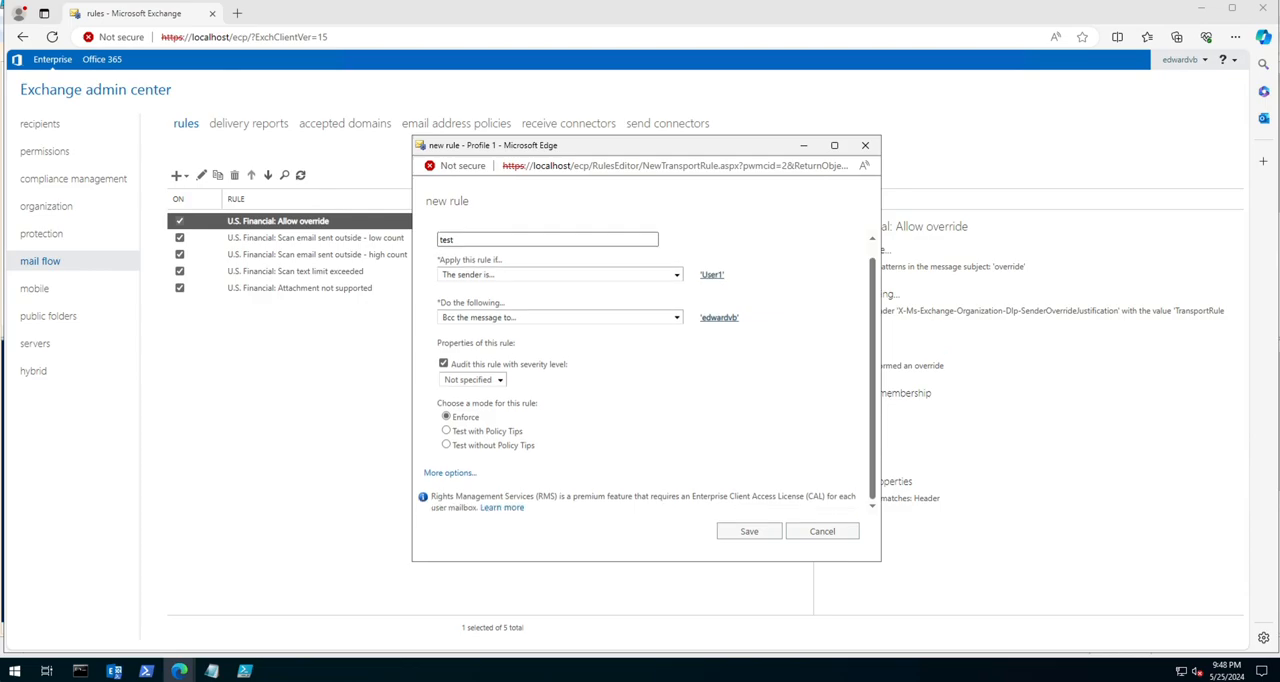
click(472, 379)
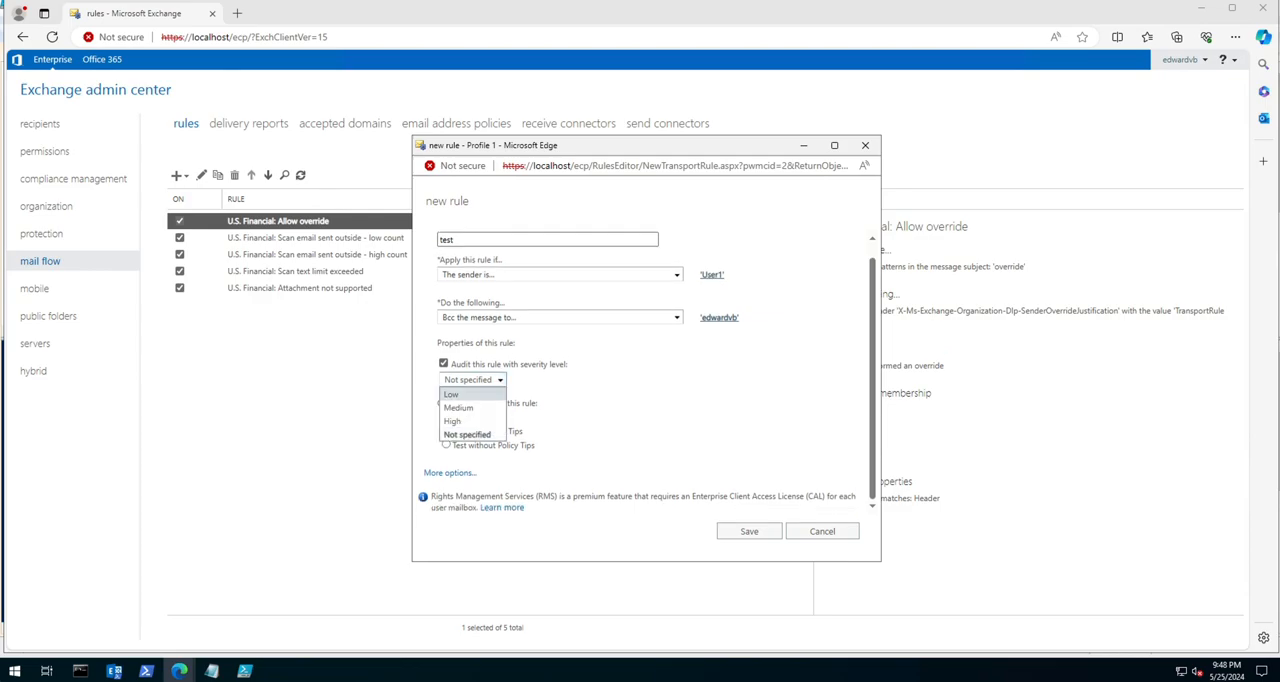
click(467, 434)
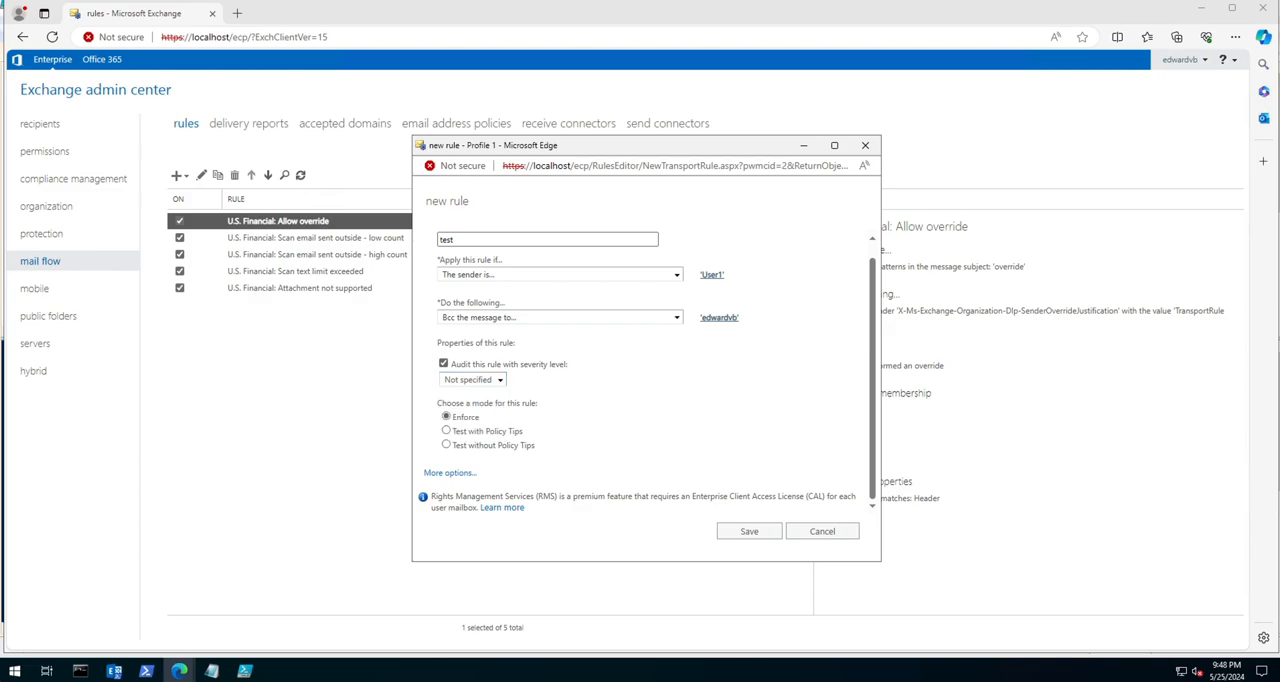
click(449, 472)
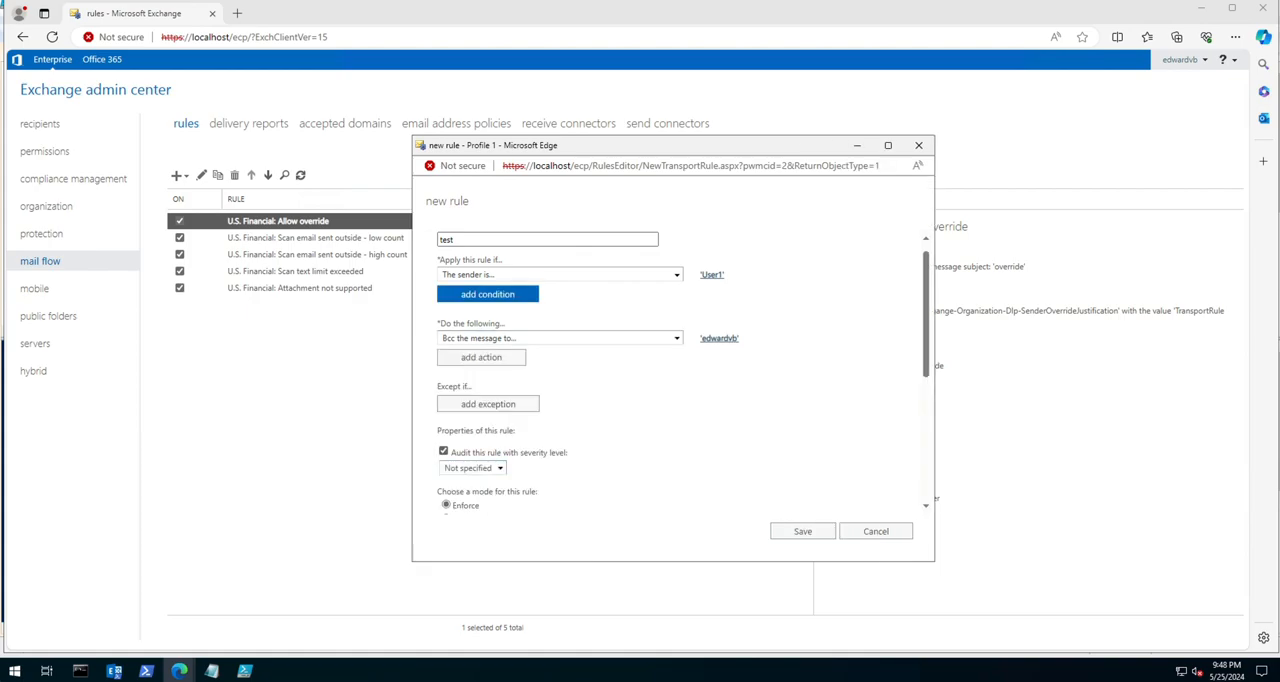
scroll(670, 370, down, 5)
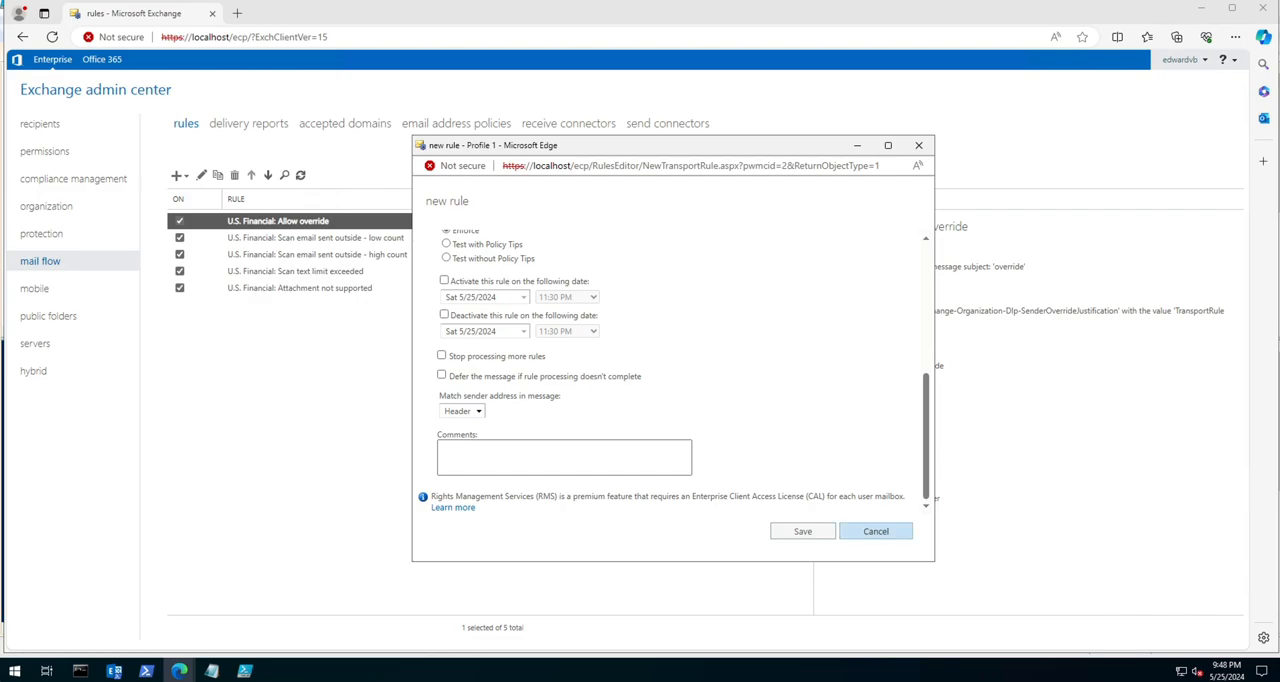
click(803, 531)
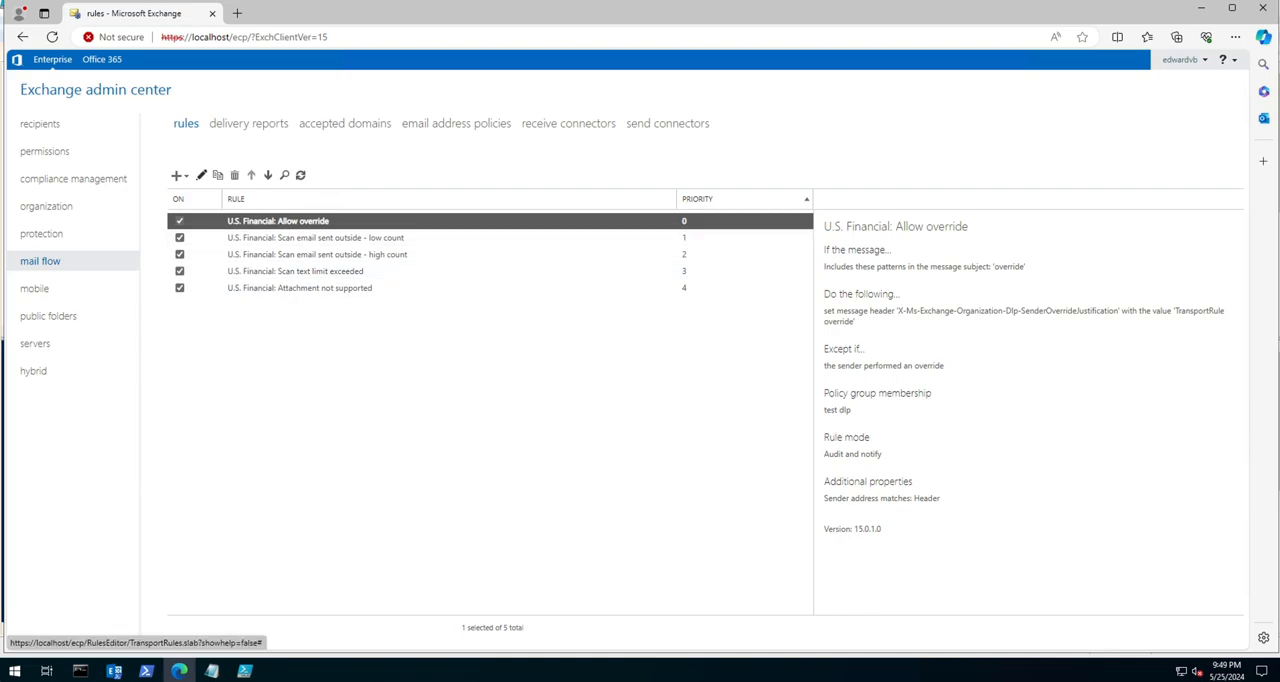
Step: Review the details of the U.S. Financial mail flow rules and run an empty search of the rule list
click(315, 237)
click(295, 271)
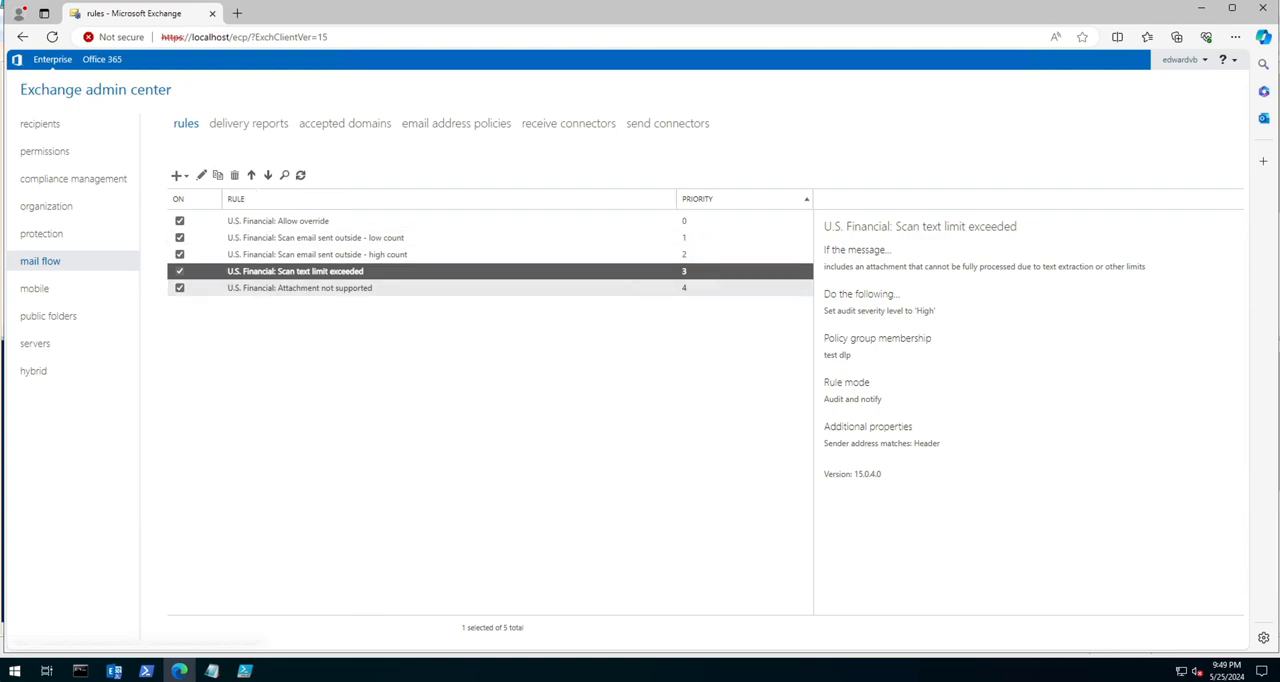
click(262, 221)
click(262, 254)
click(262, 271)
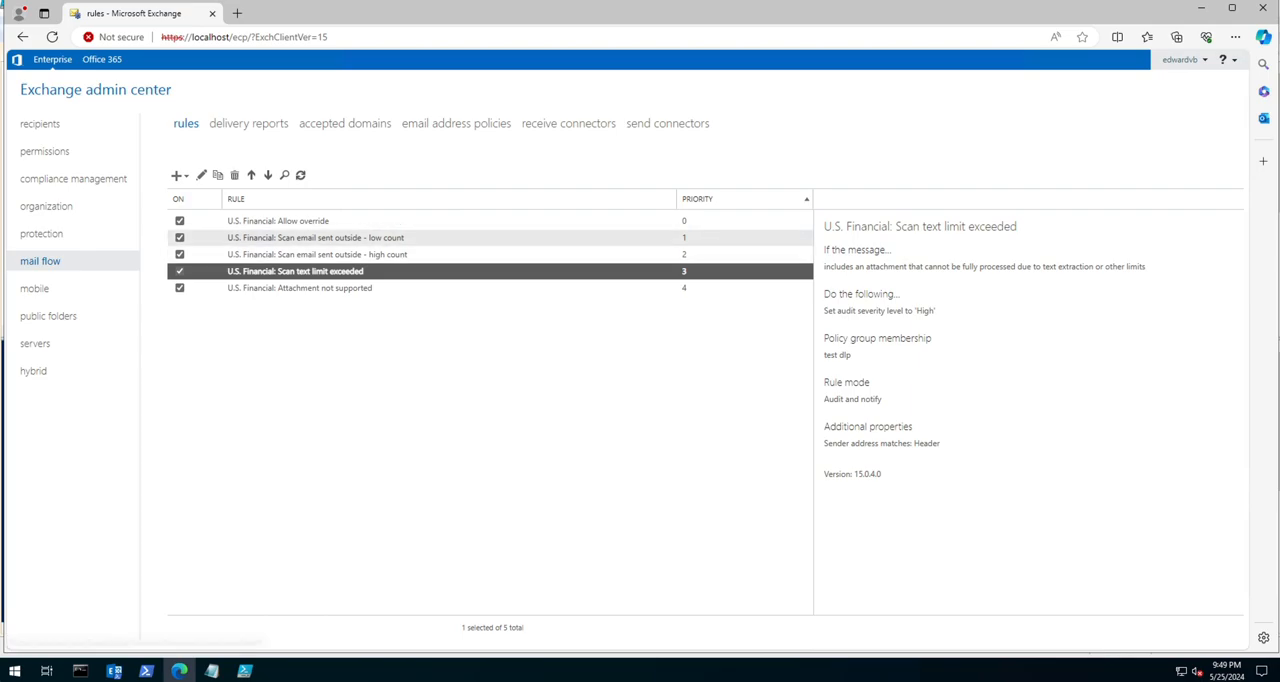
click(284, 175)
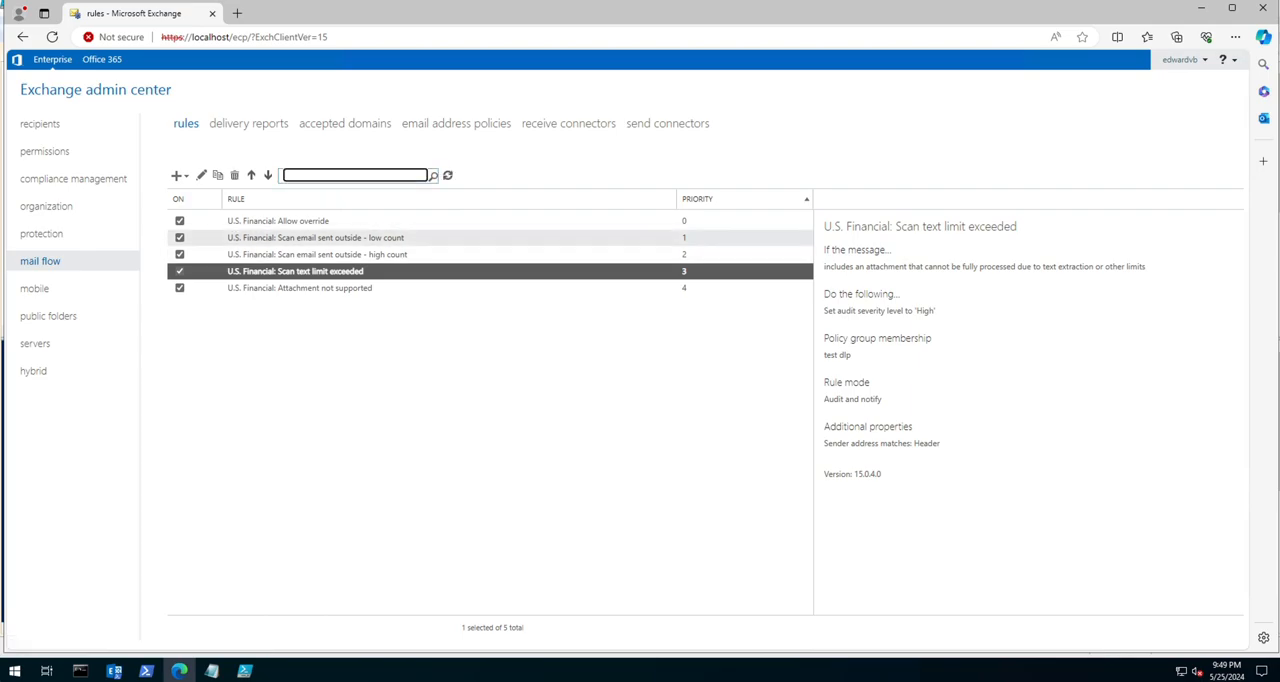
key(Return)
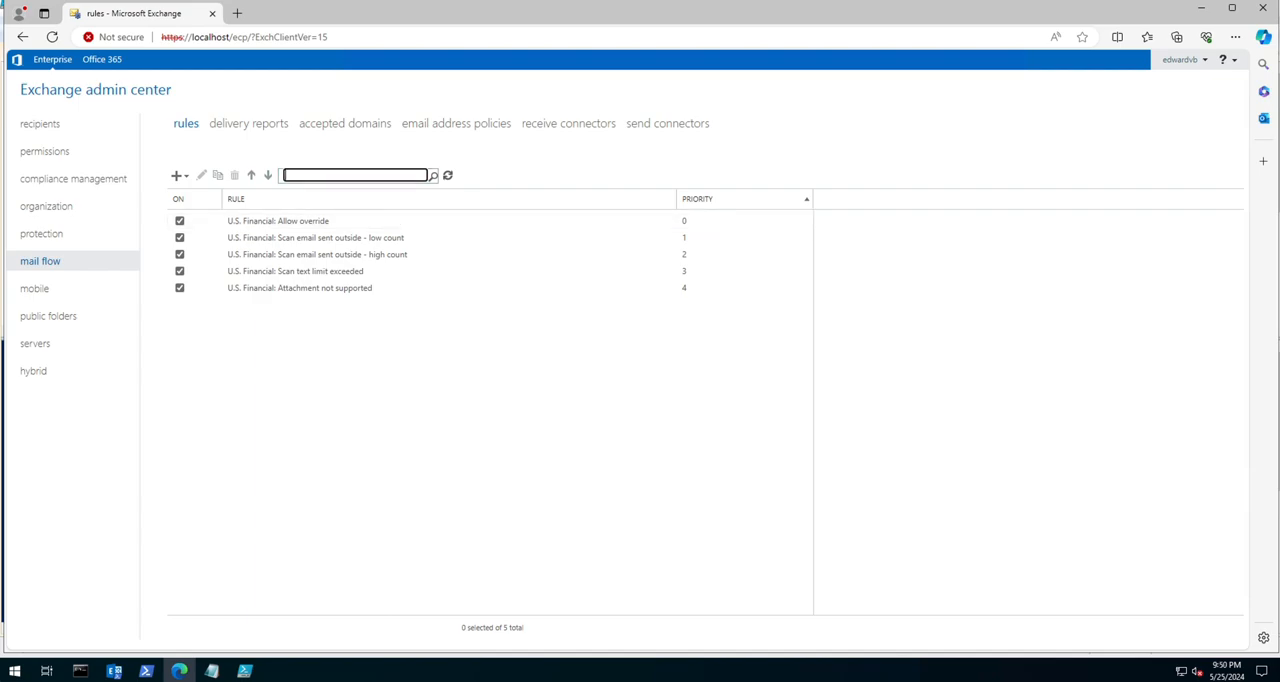
Step: View the delivery reports search and examine the new accepted domain form without creating a domain
click(249, 124)
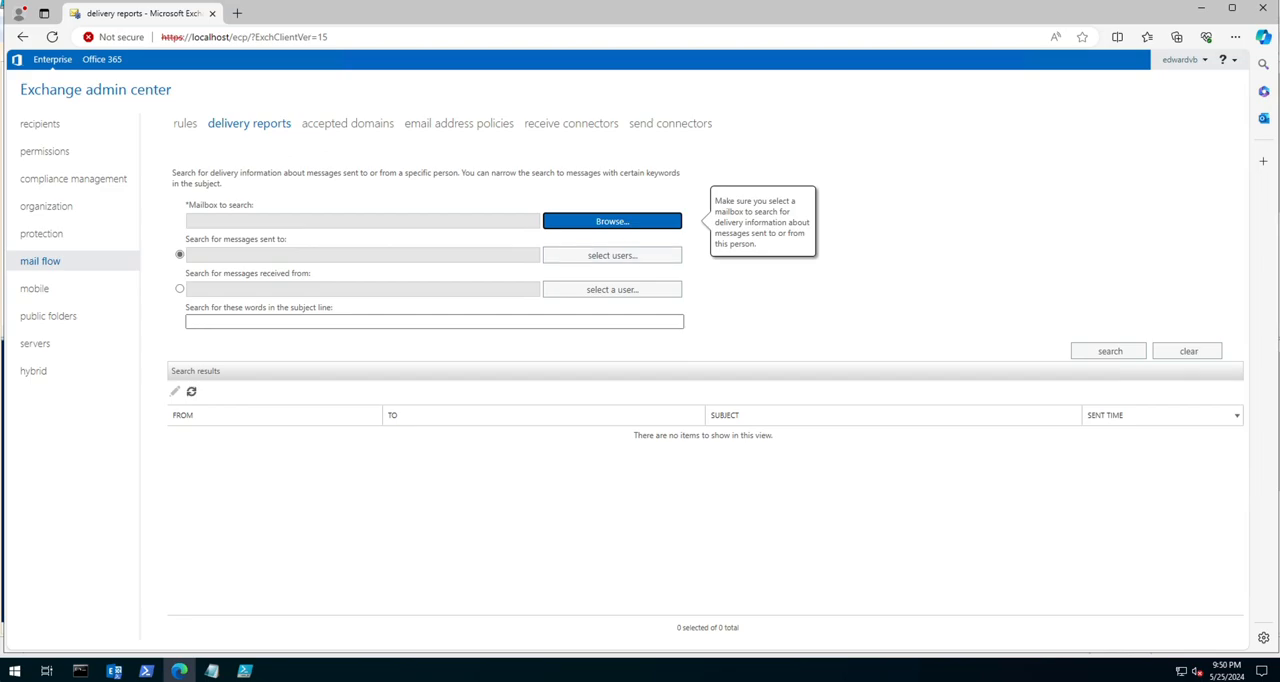
click(345, 123)
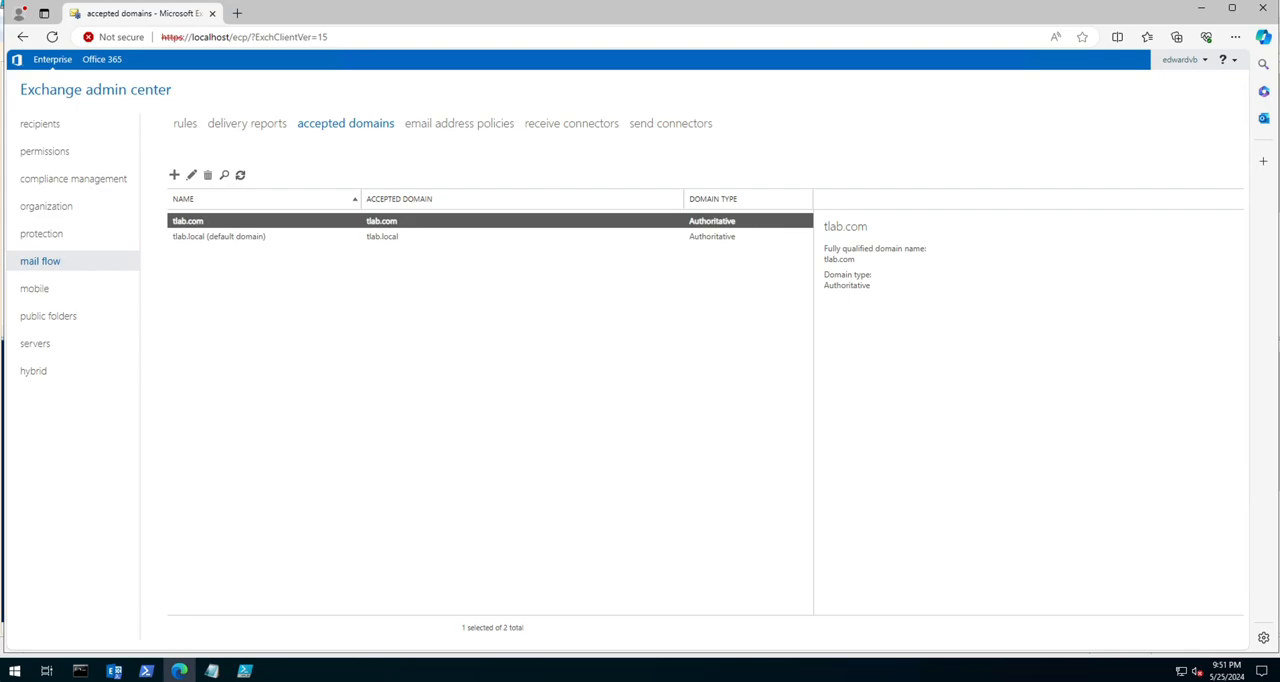
click(174, 175)
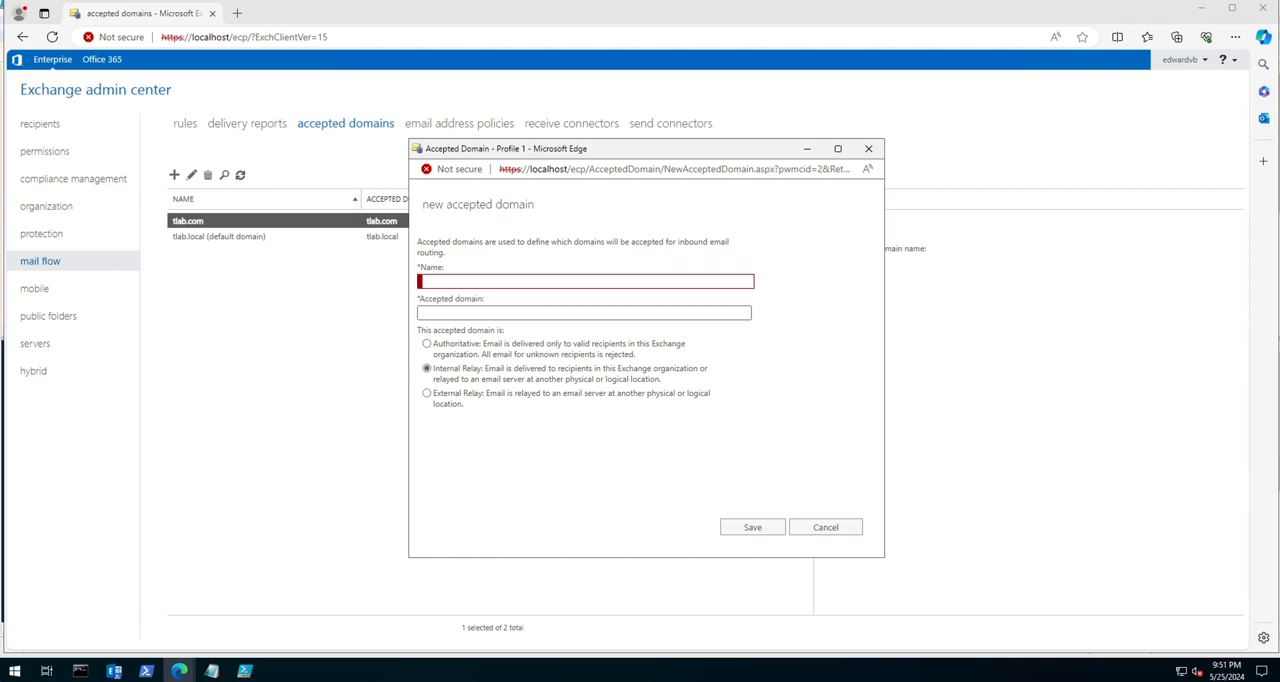
click(560, 282)
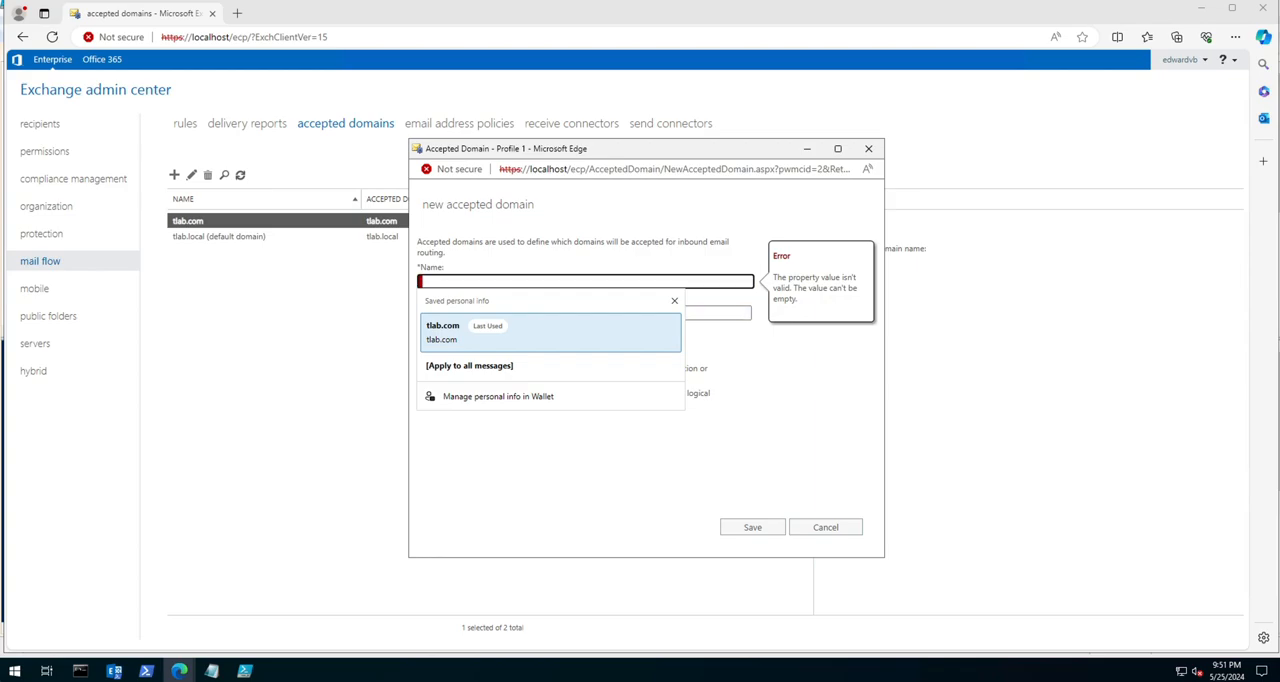
click(600, 455)
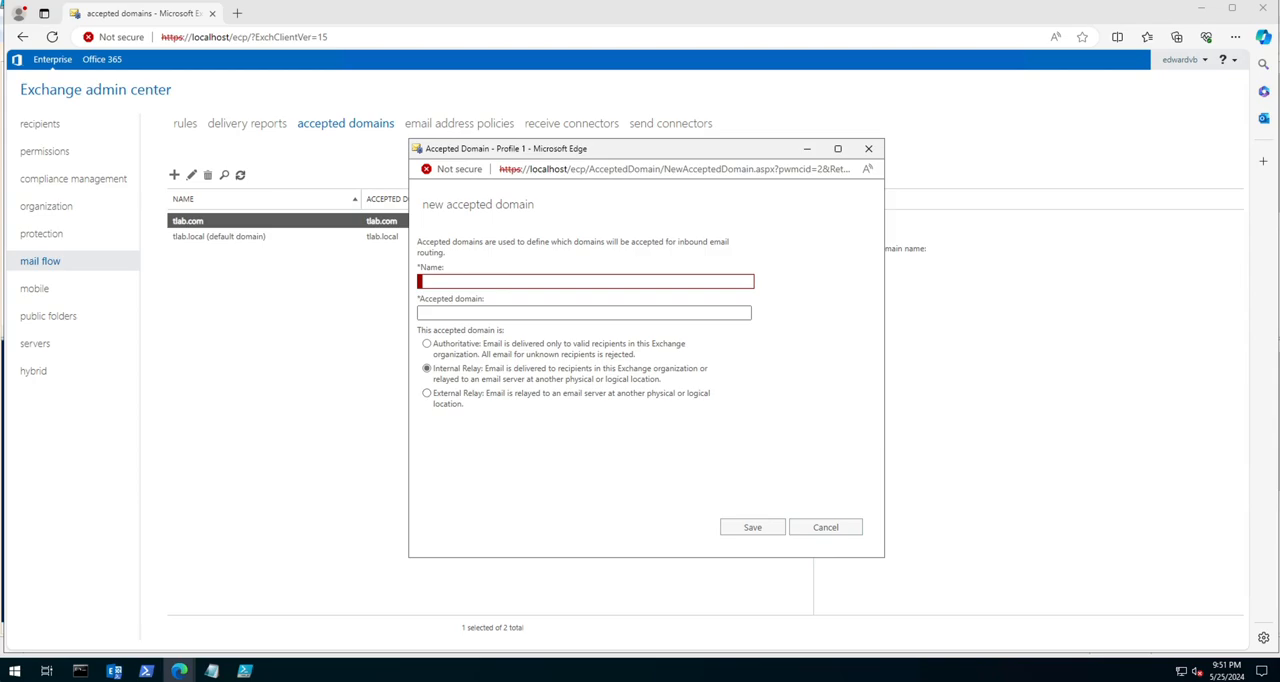
click(825, 527)
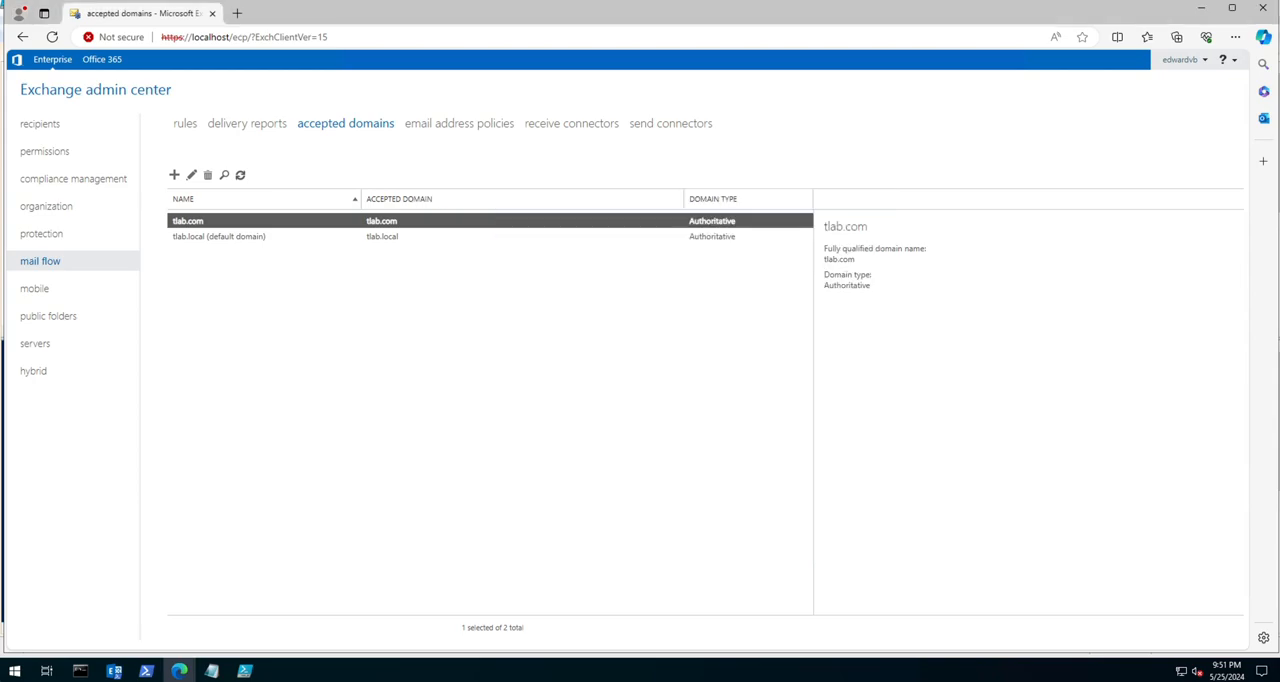
Step: Review both accepted domains and try the default domain and External Relay options of tlab.com without saving them
click(226, 236)
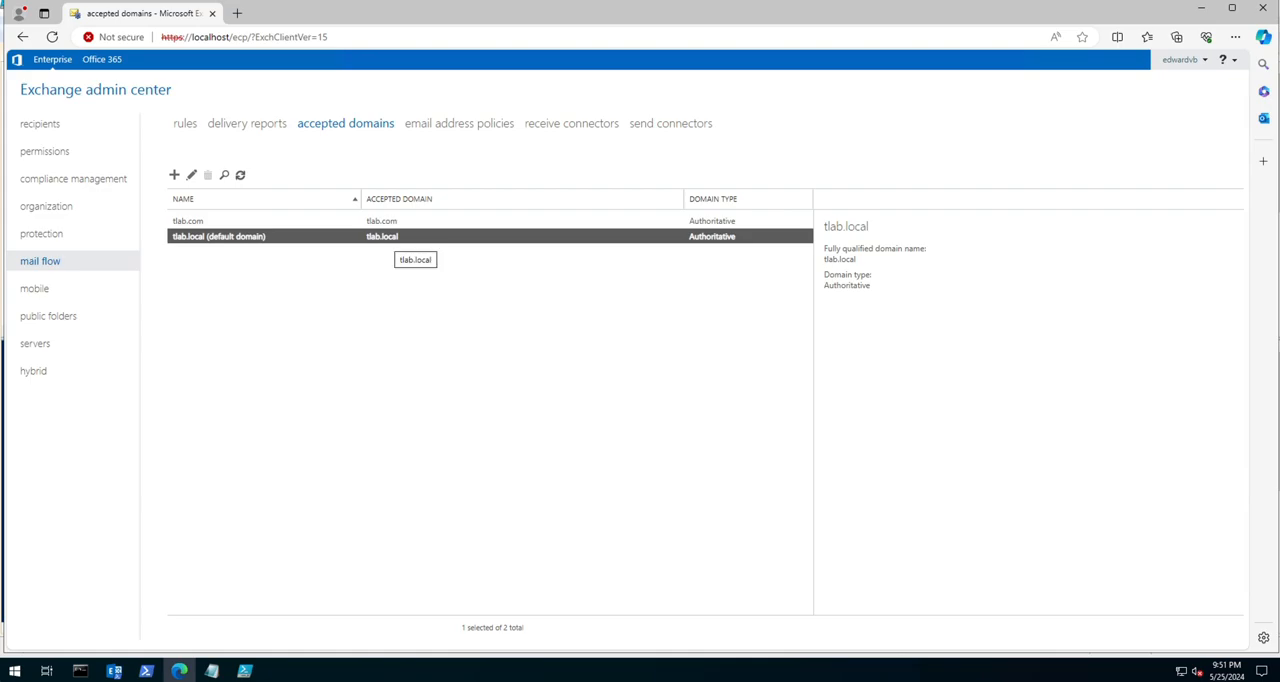
click(228, 221)
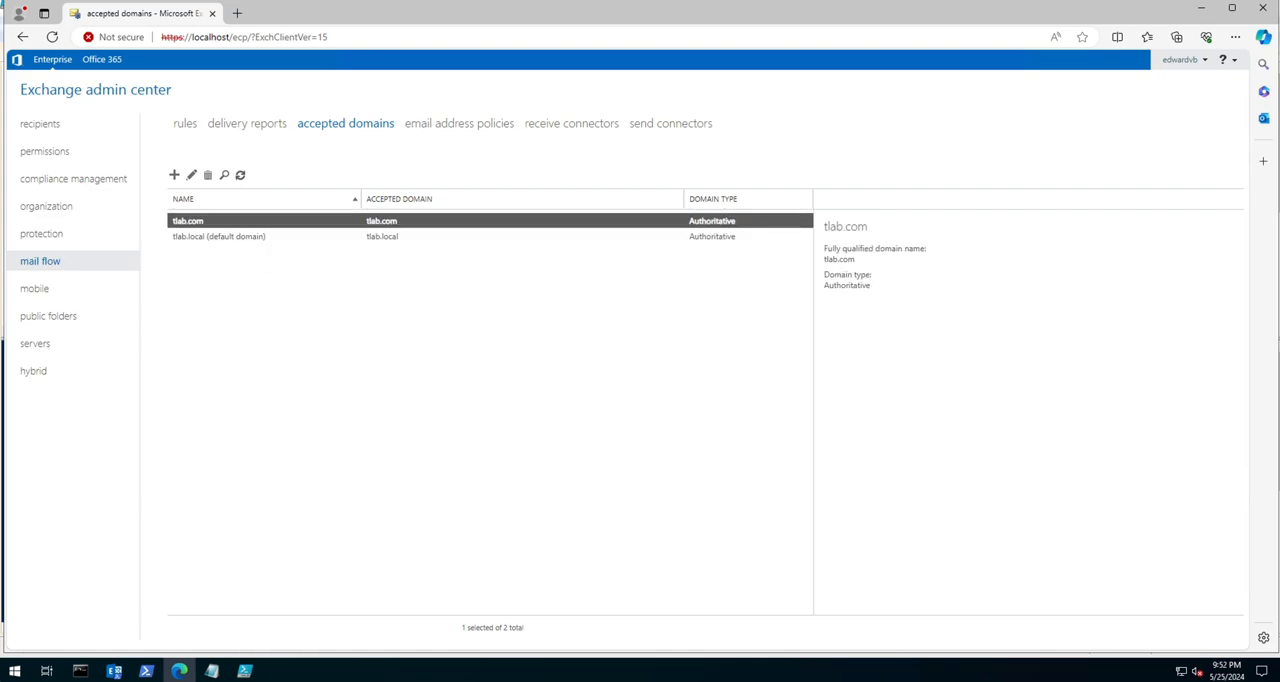
click(191, 175)
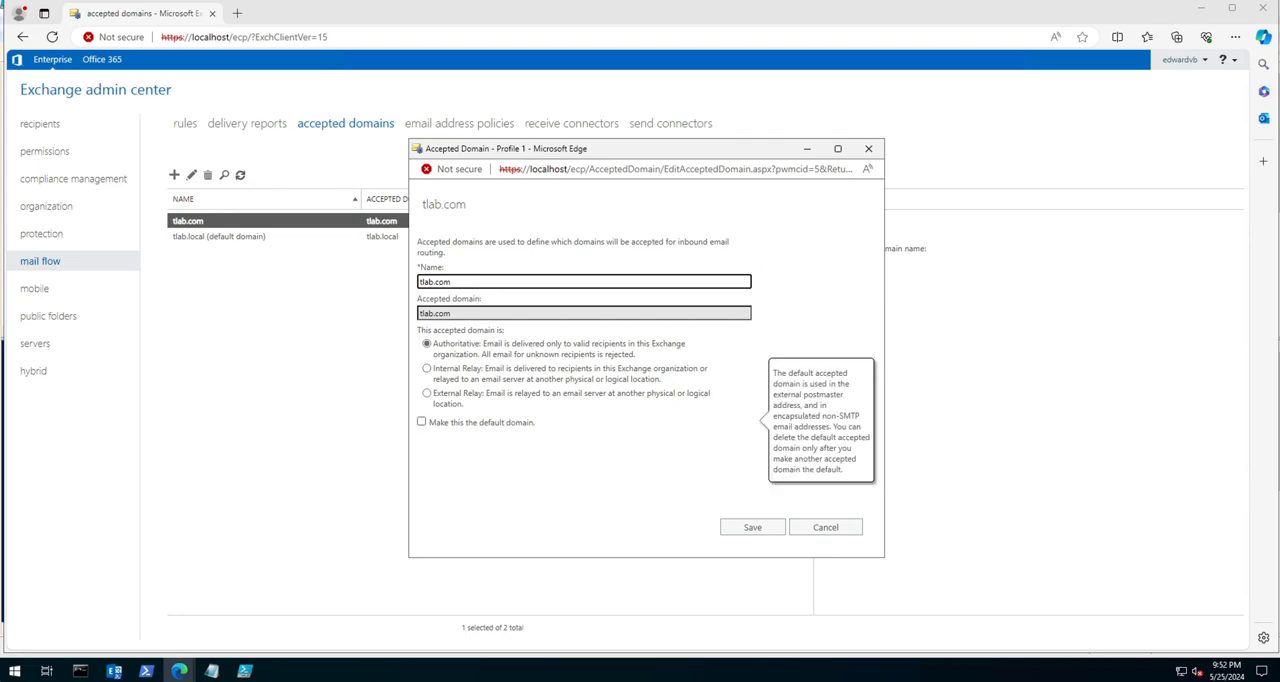
click(422, 422)
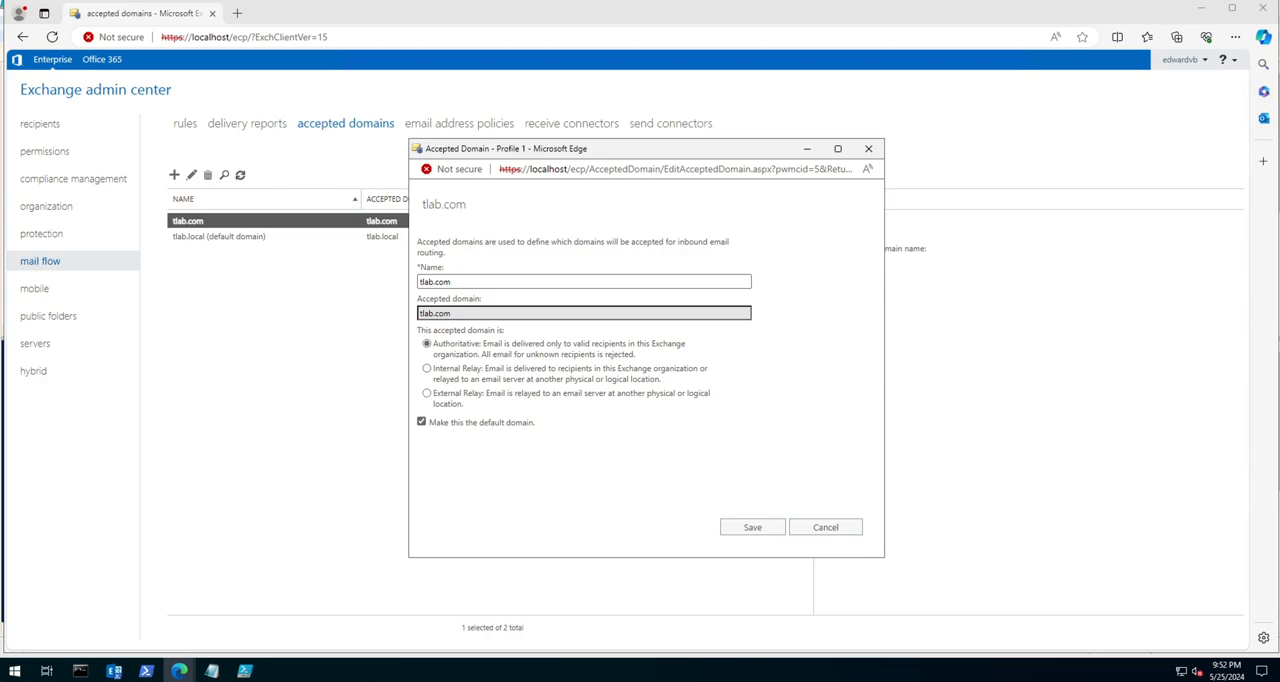
click(427, 393)
click(427, 344)
click(826, 527)
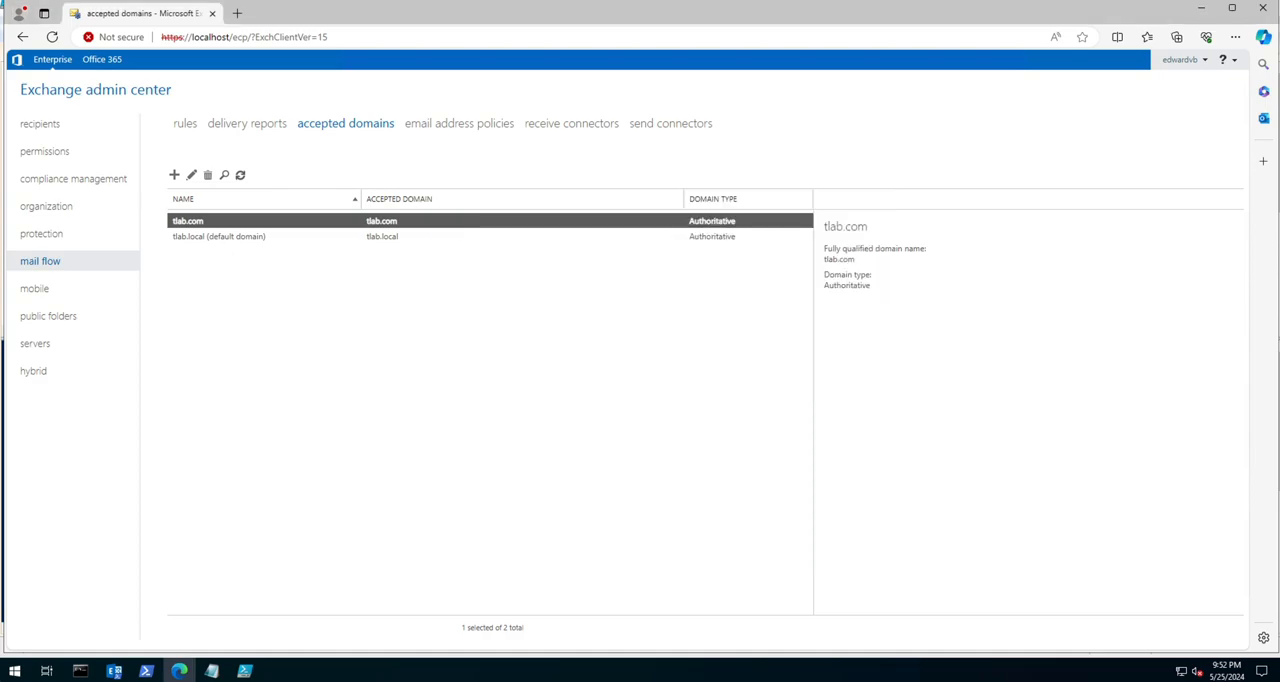
Step: Check the address format of the default email address policy and make tlab.com the default accepted domain
click(458, 123)
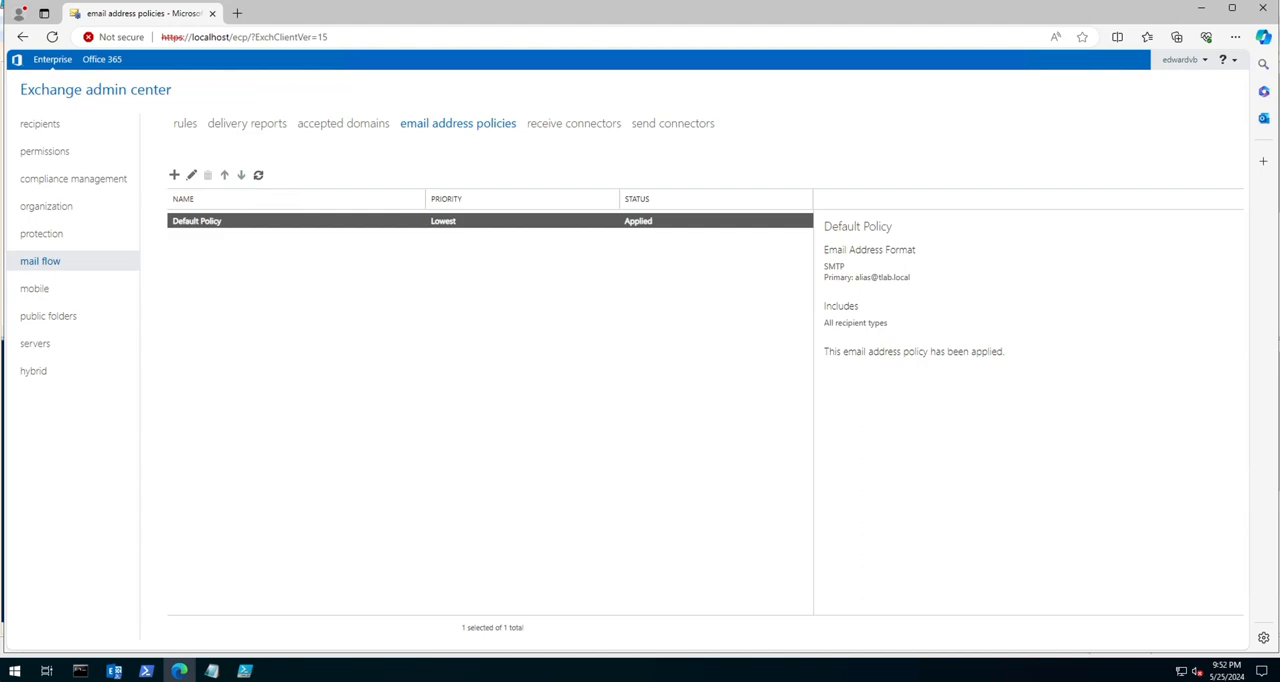
drag(855, 277, 910, 277)
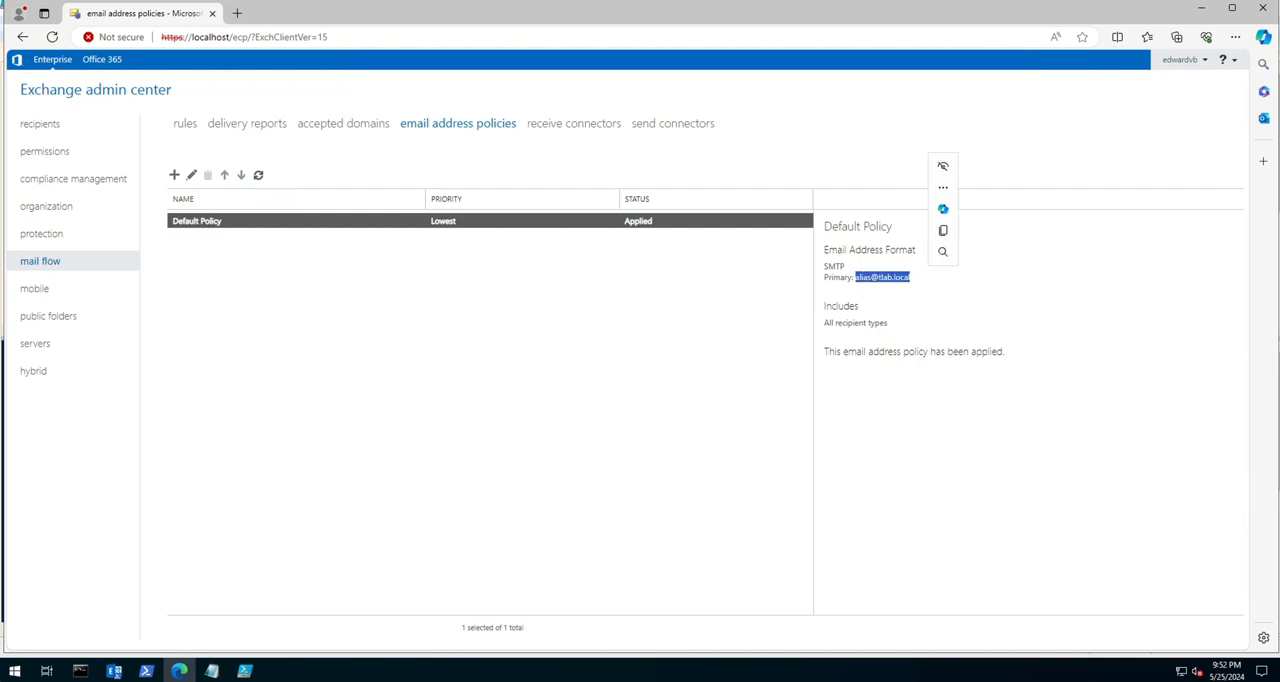
click(914, 286)
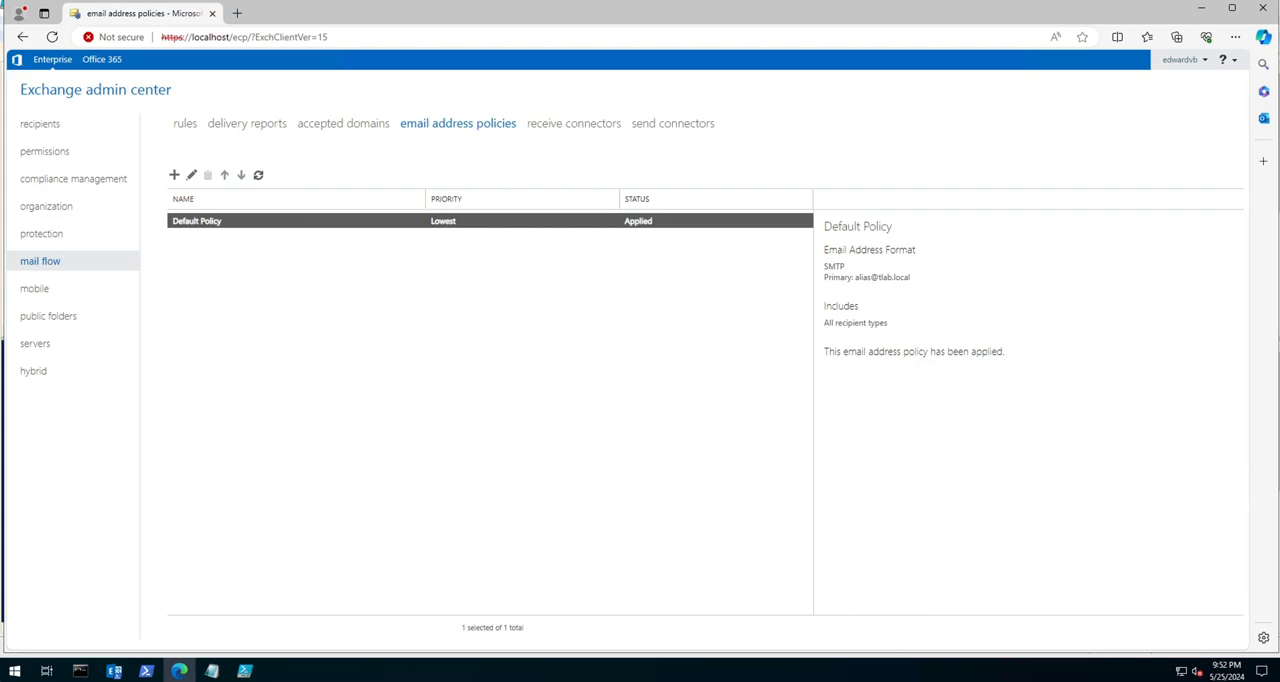
click(343, 123)
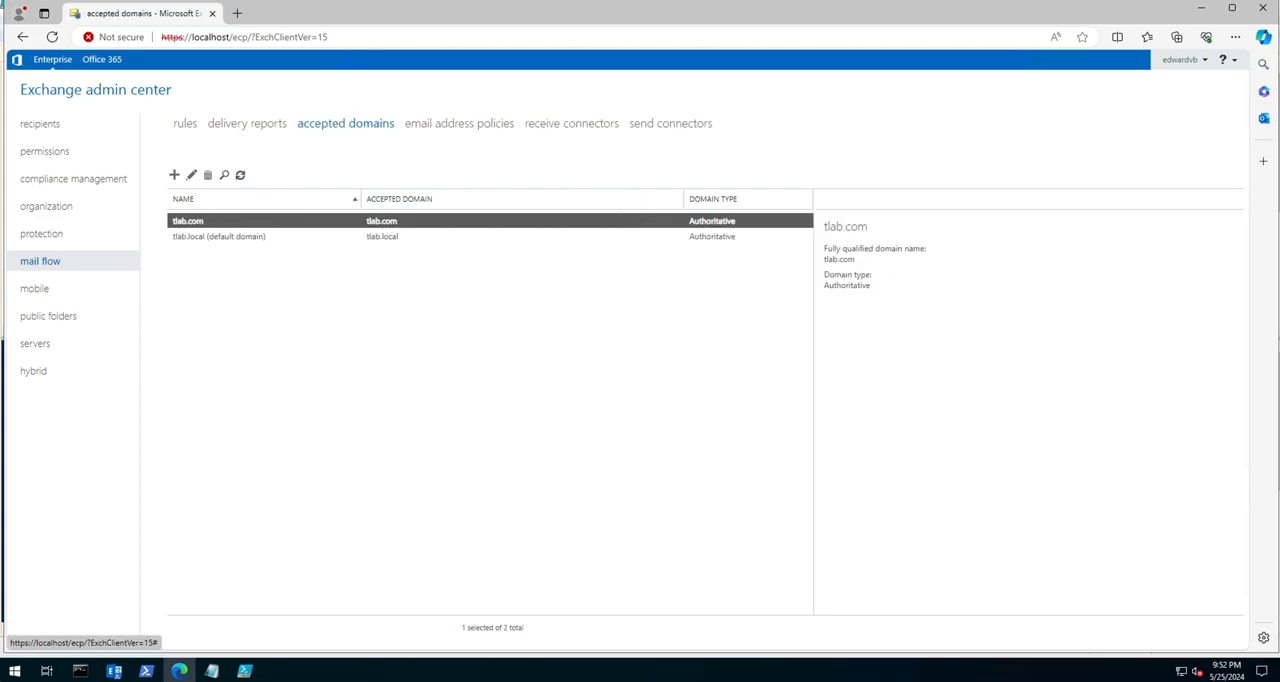
double_click(188, 221)
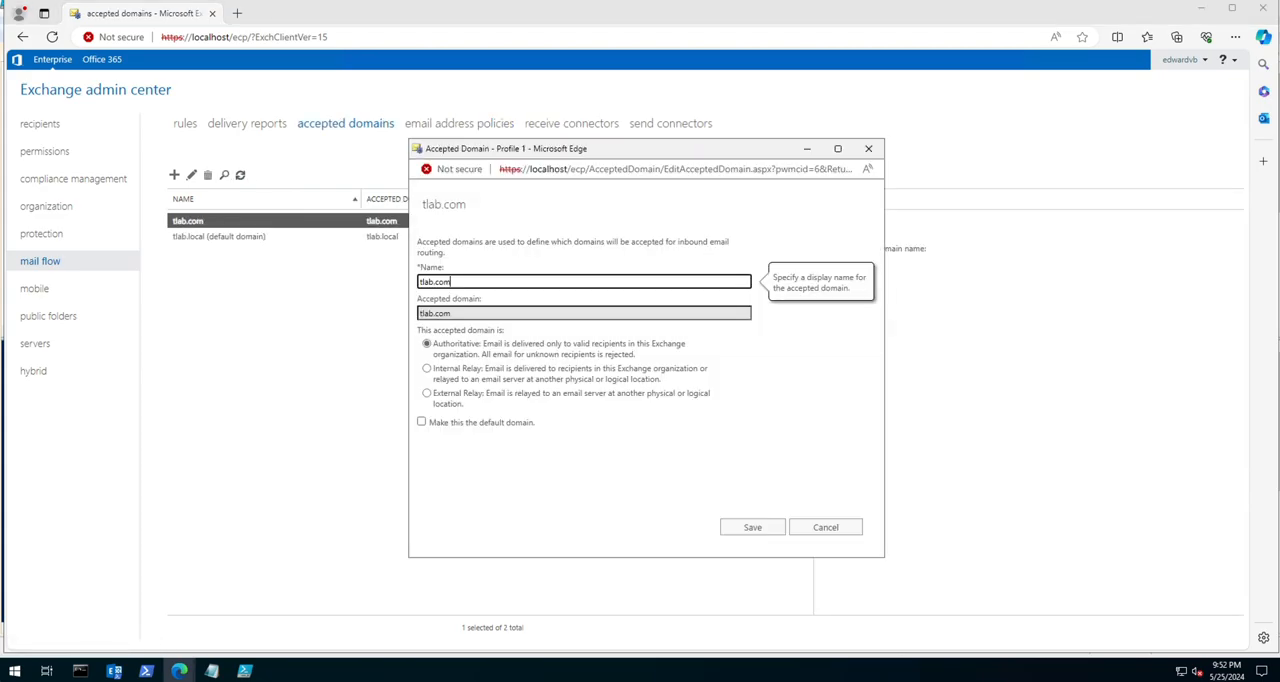
click(421, 422)
click(752, 527)
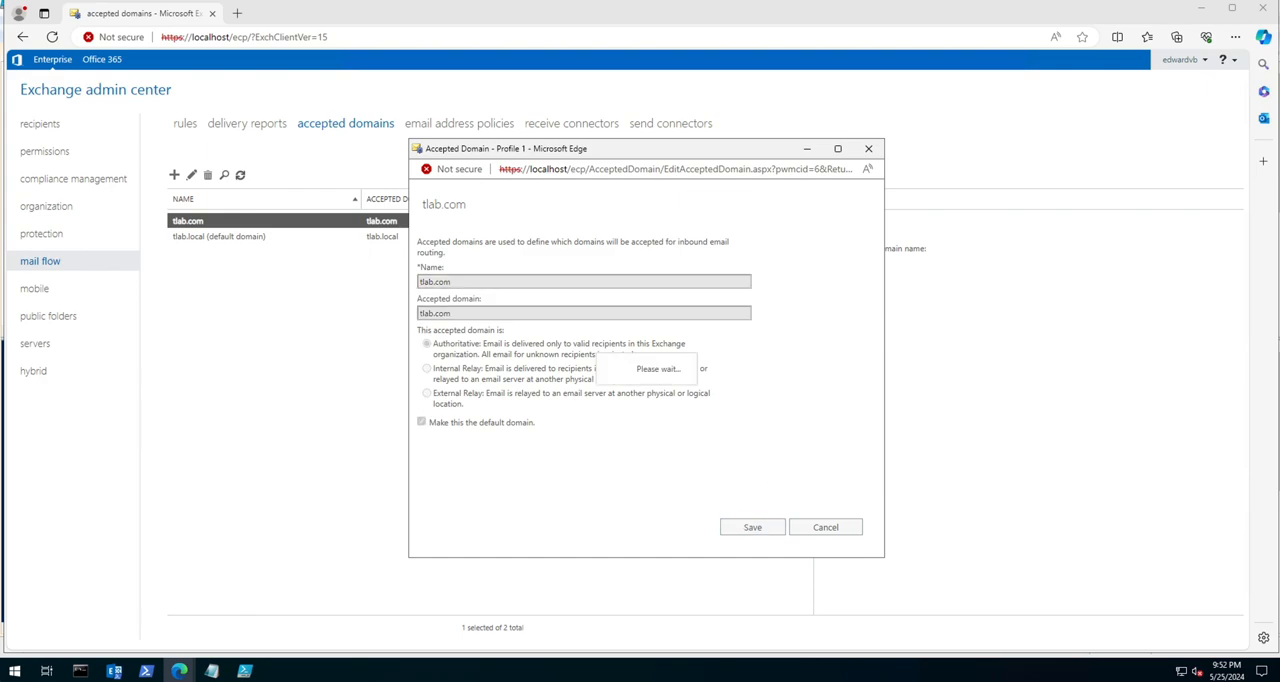
Step: Open the default email address policy for editing and review its address format and the recipient types it applies to
click(459, 123)
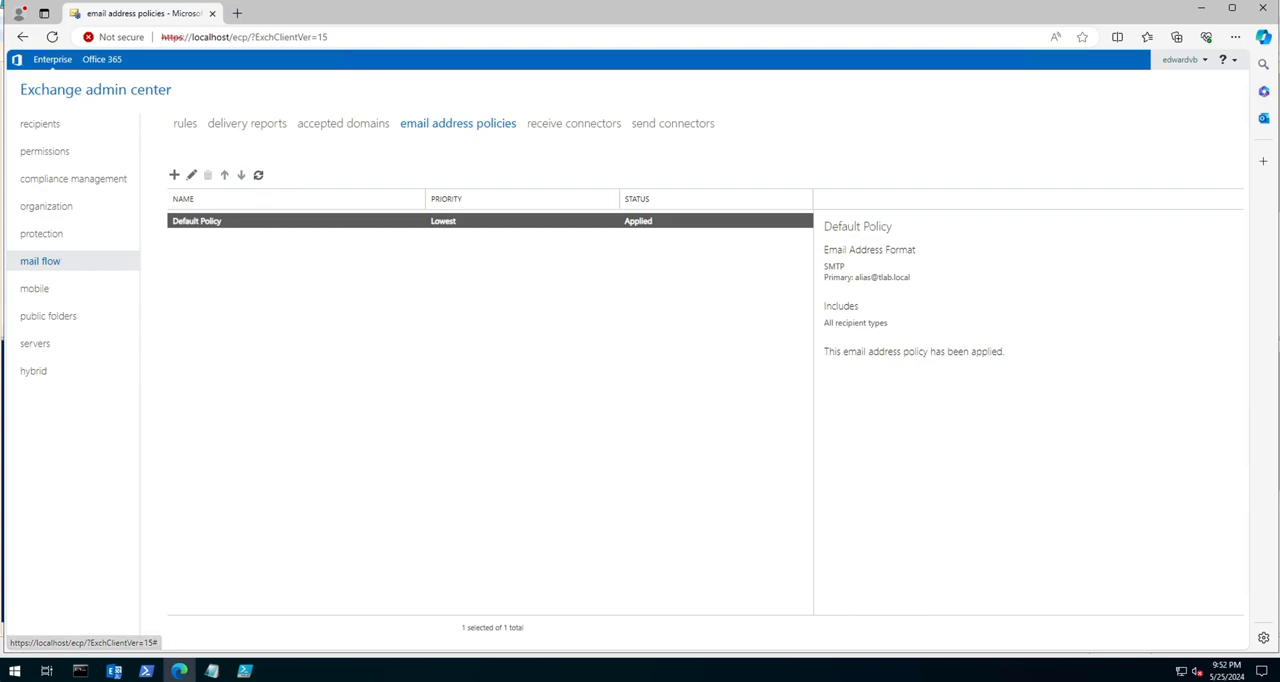
double_click(410, 221)
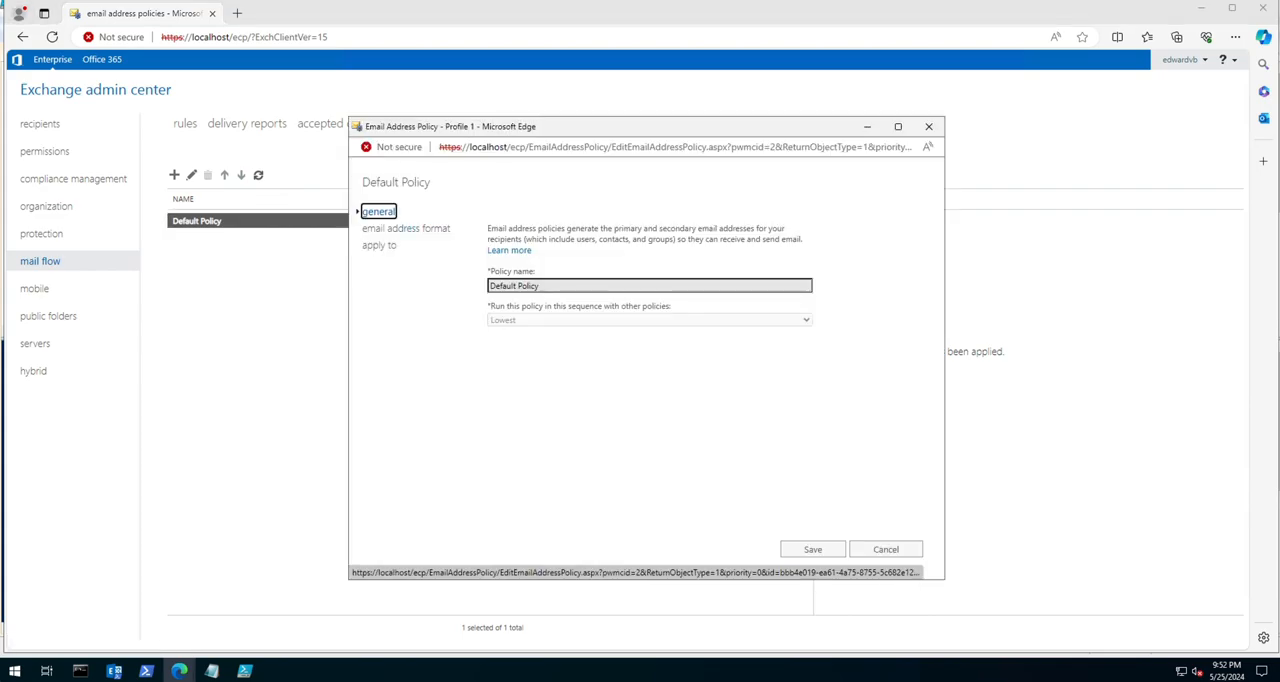
click(380, 245)
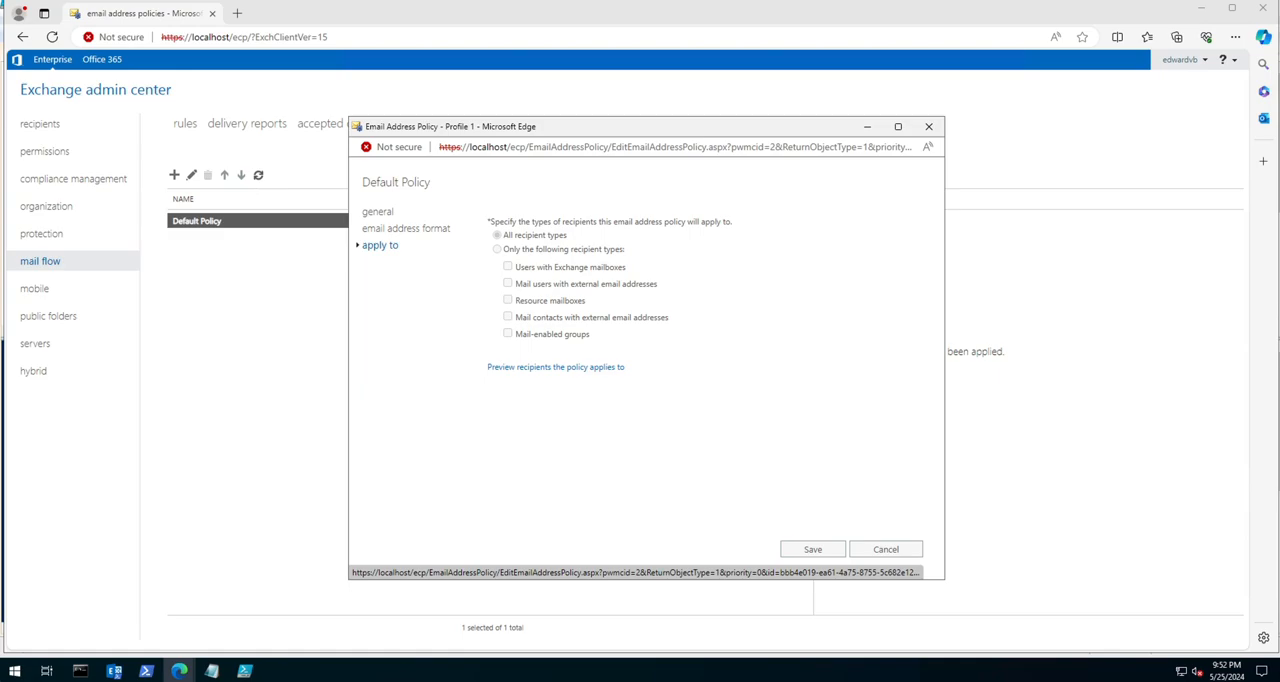
click(406, 229)
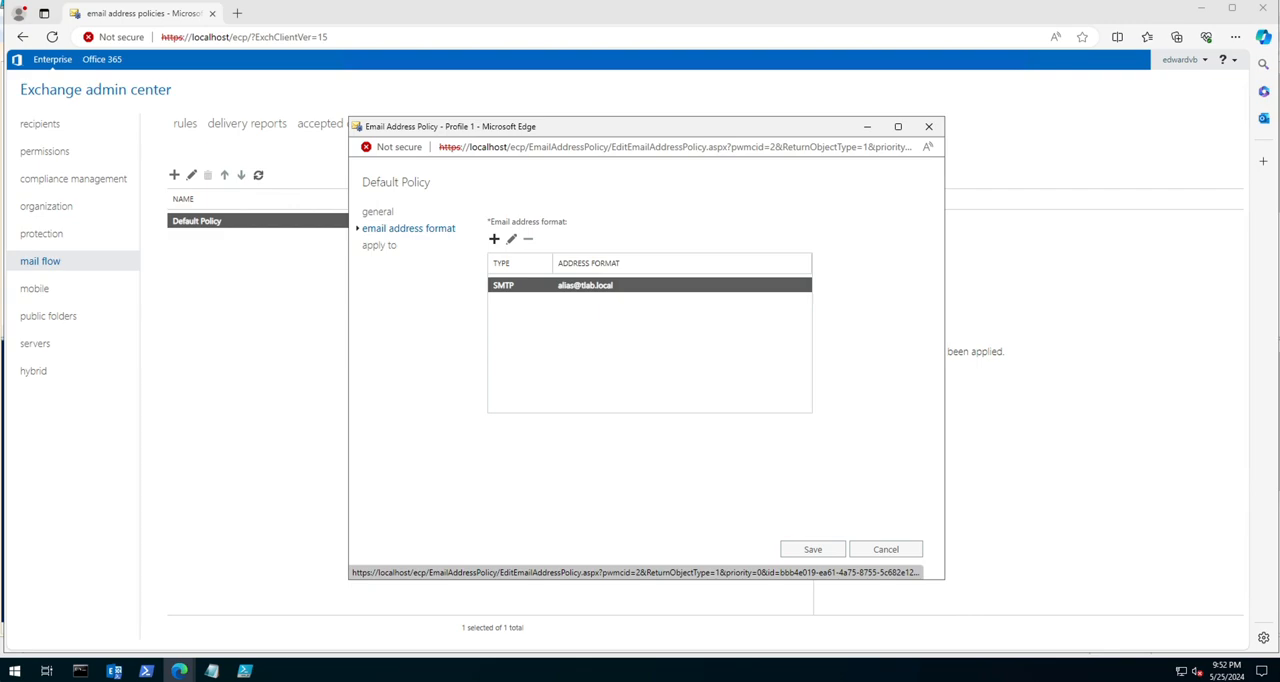
click(380, 245)
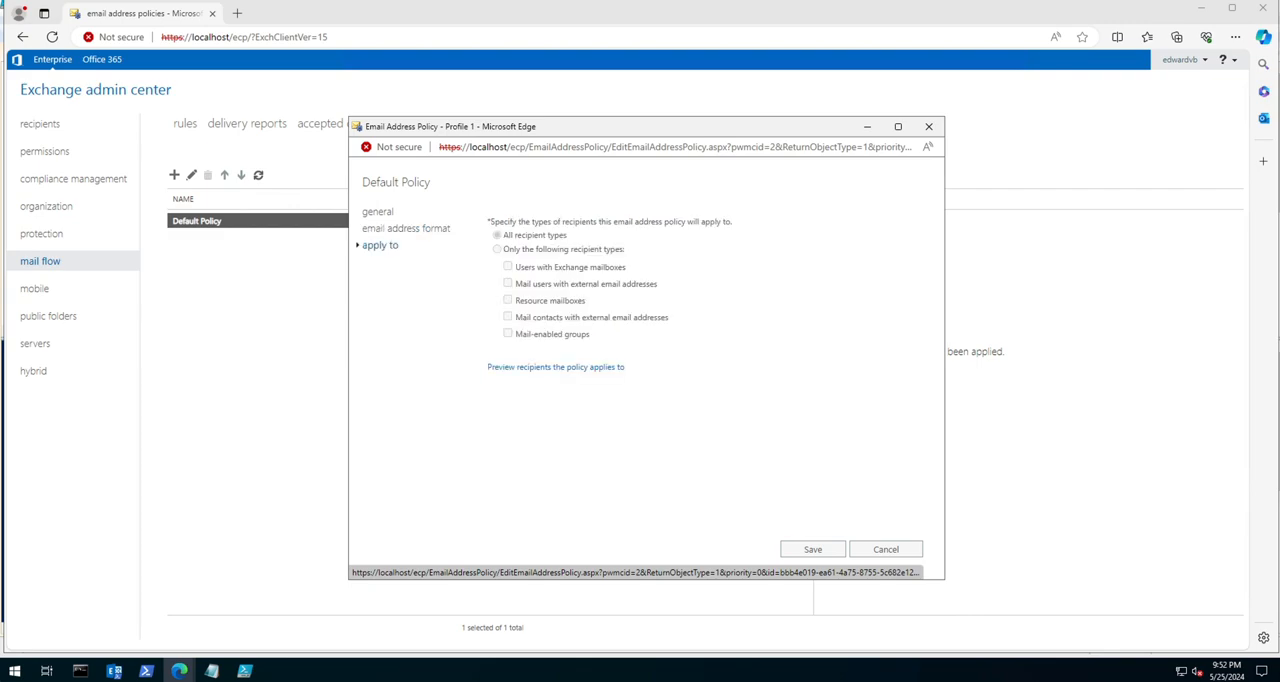
click(406, 229)
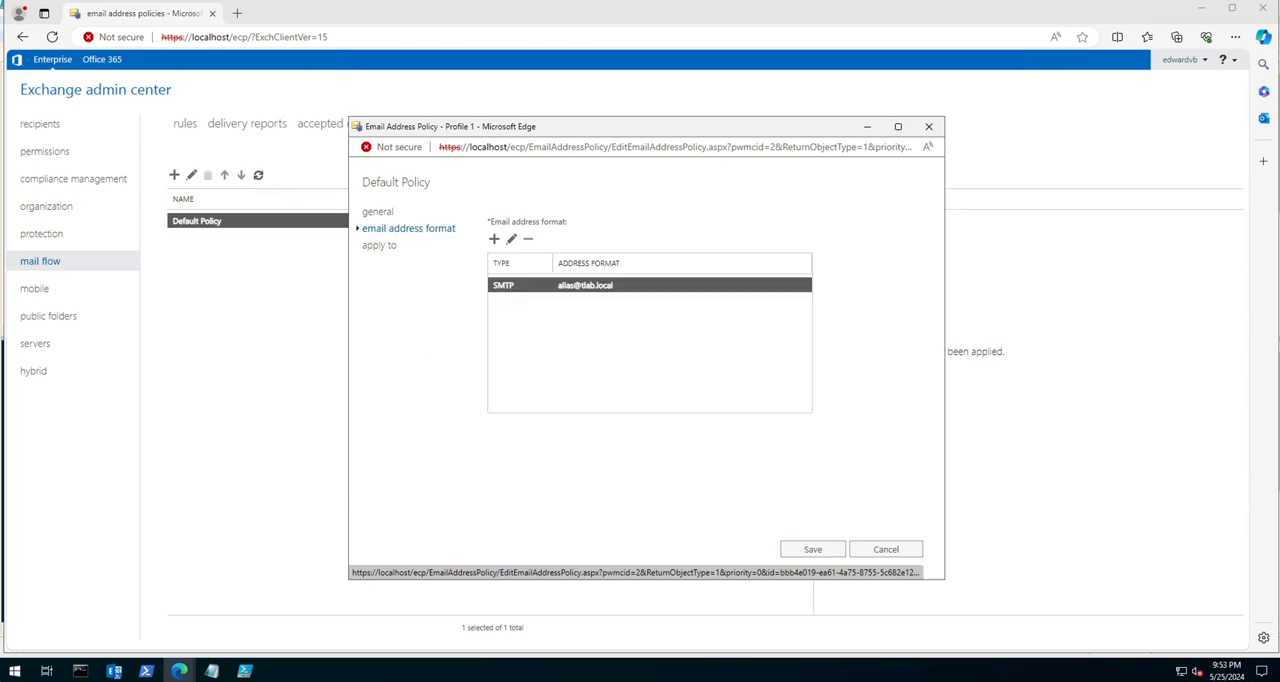
Step: Set the custom domain name in the Default Policy's SMTP address format to tlab.com and save the policy
click(511, 238)
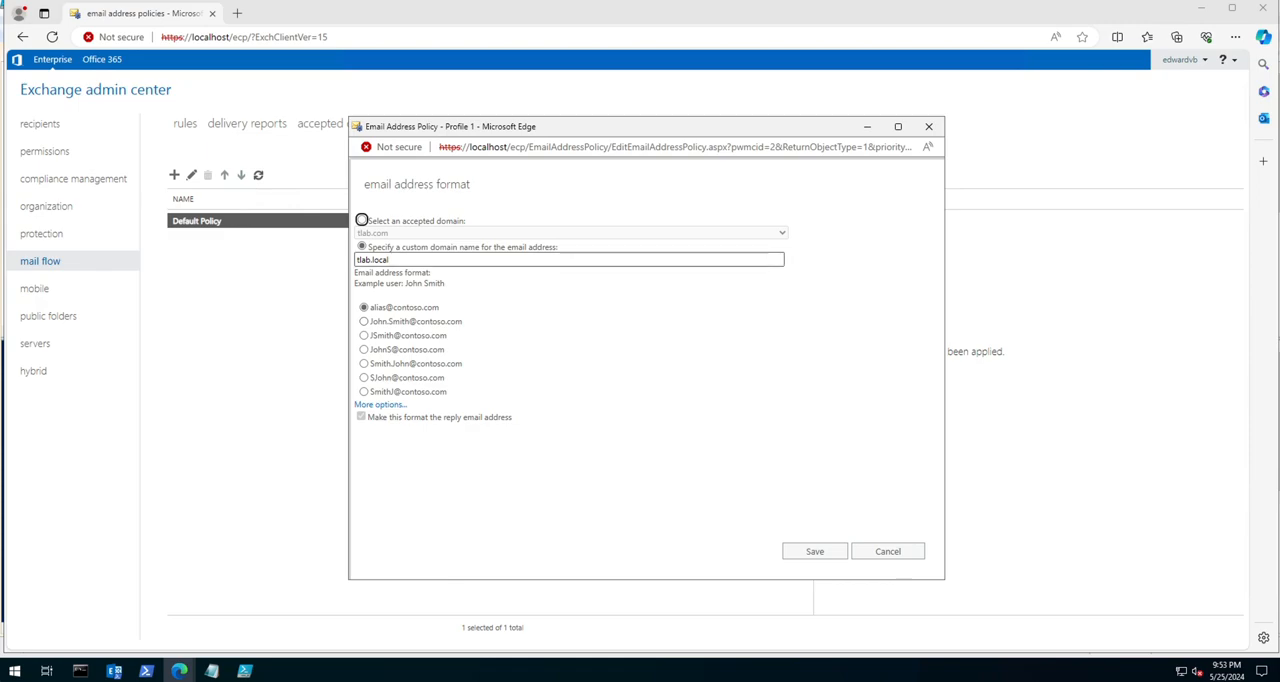
double_click(380, 260)
text(com)
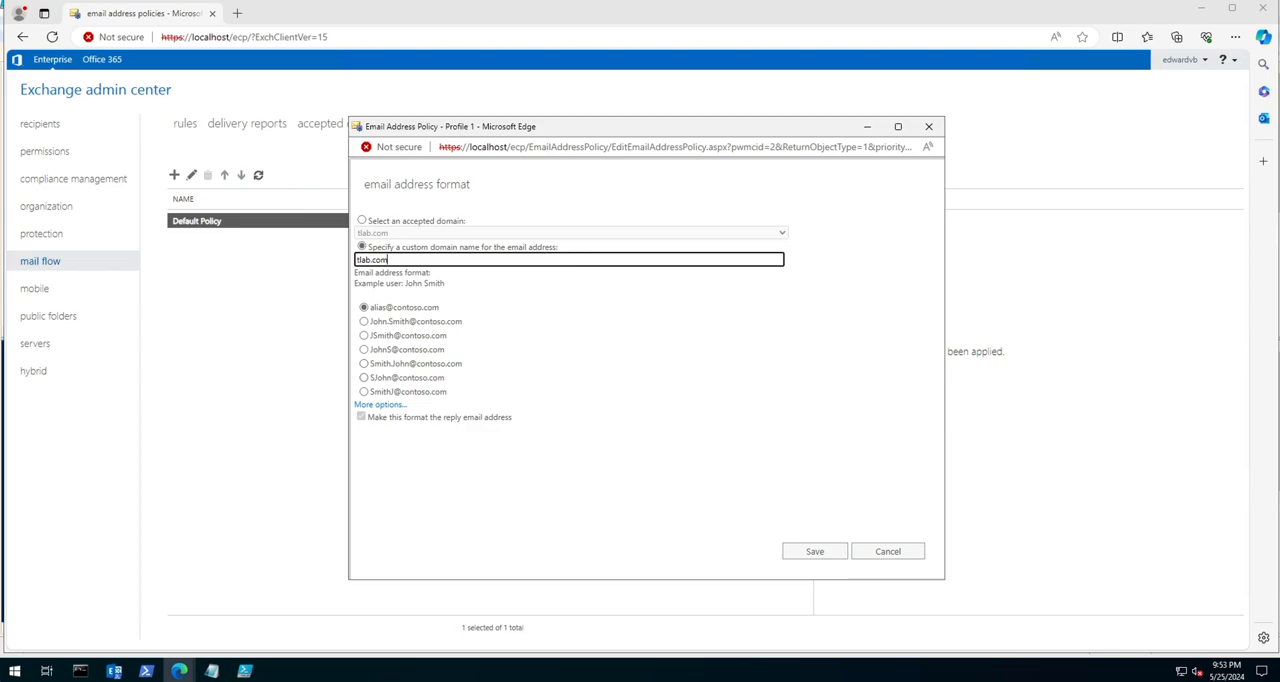
click(380, 405)
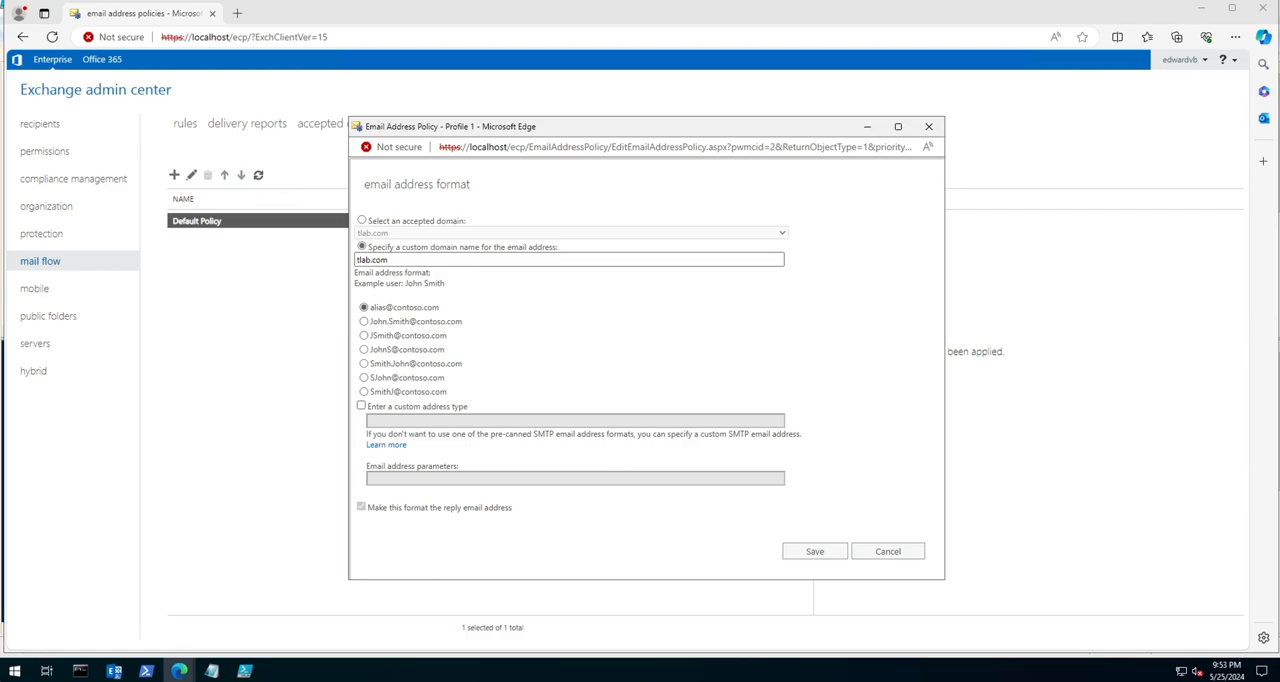
click(815, 551)
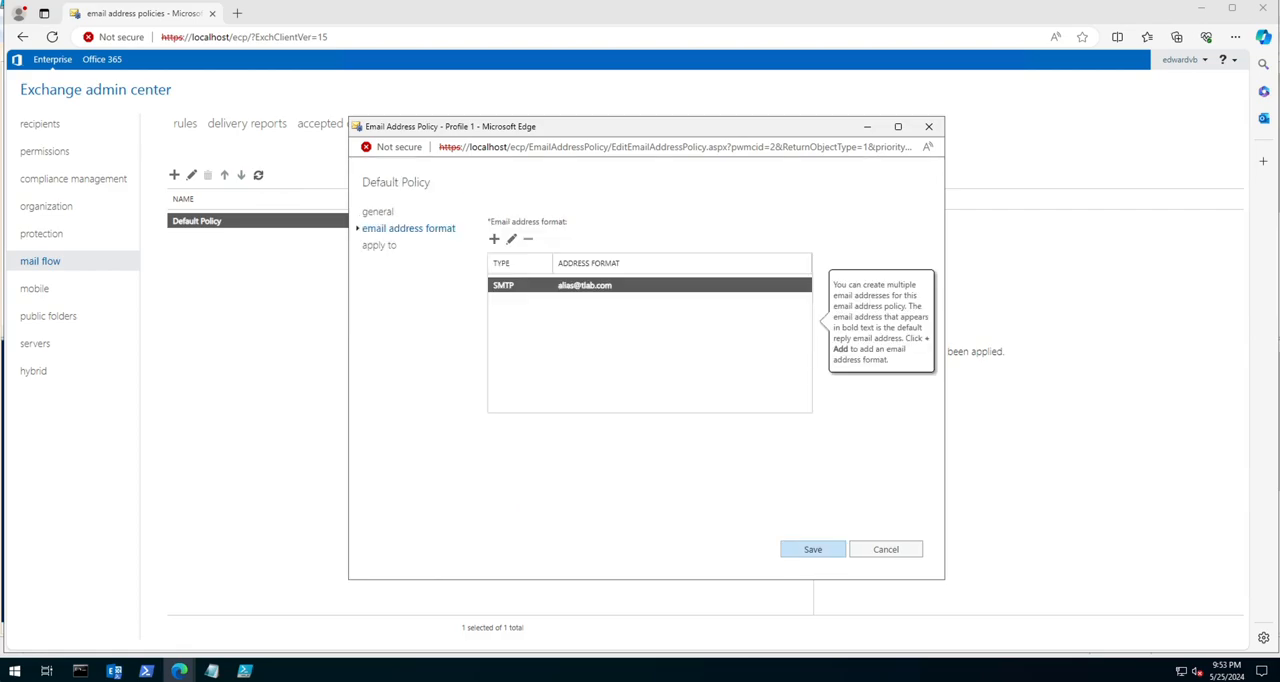
click(813, 549)
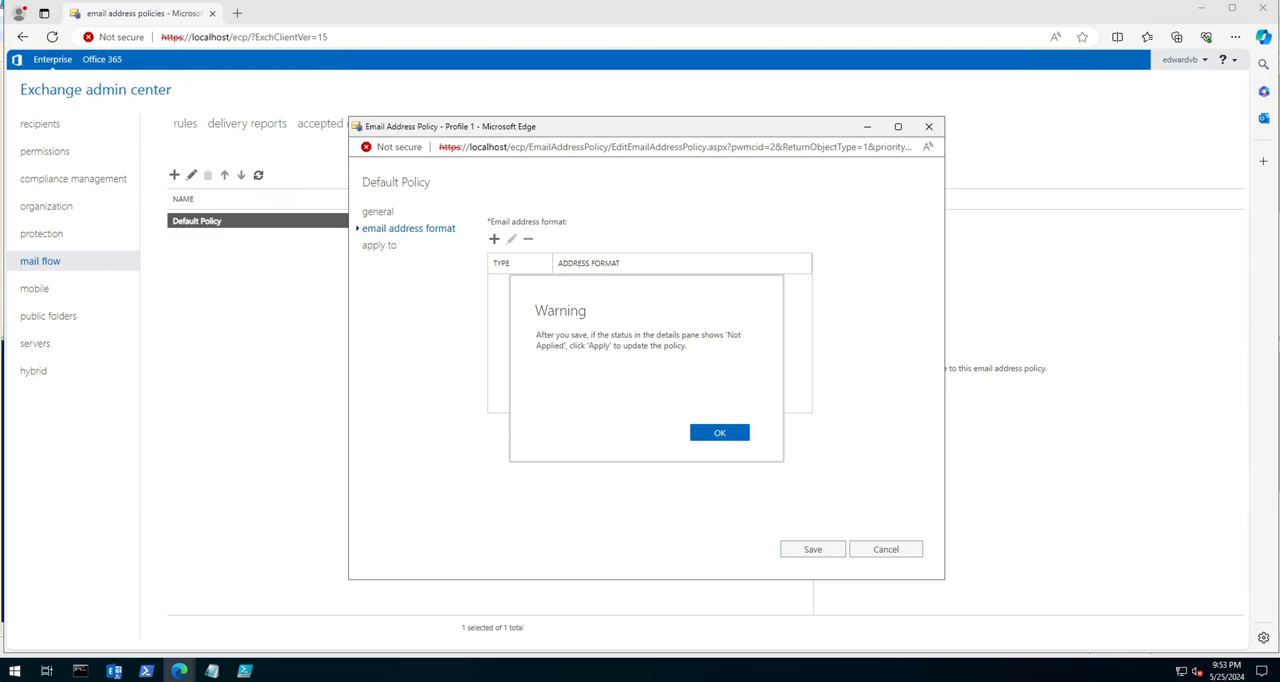
key(Return)
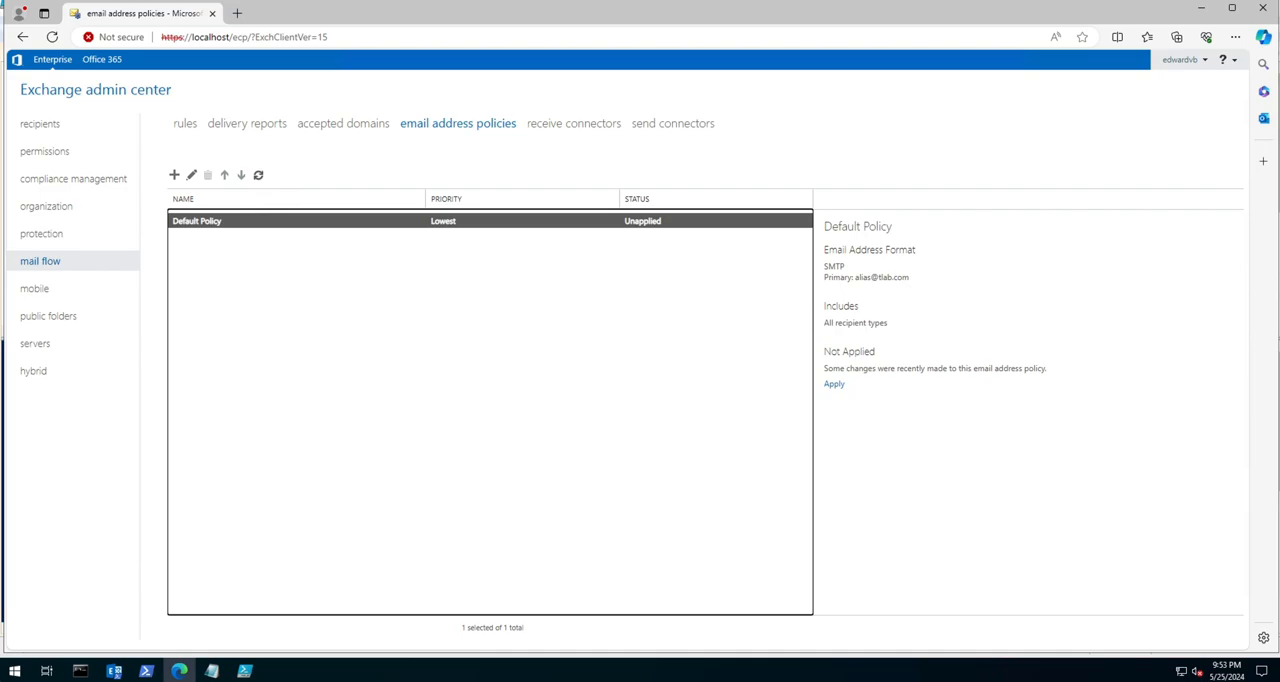
Step: Check the Default Policy's new primary address domain and apply the policy to its recipients
double_click(893, 277)
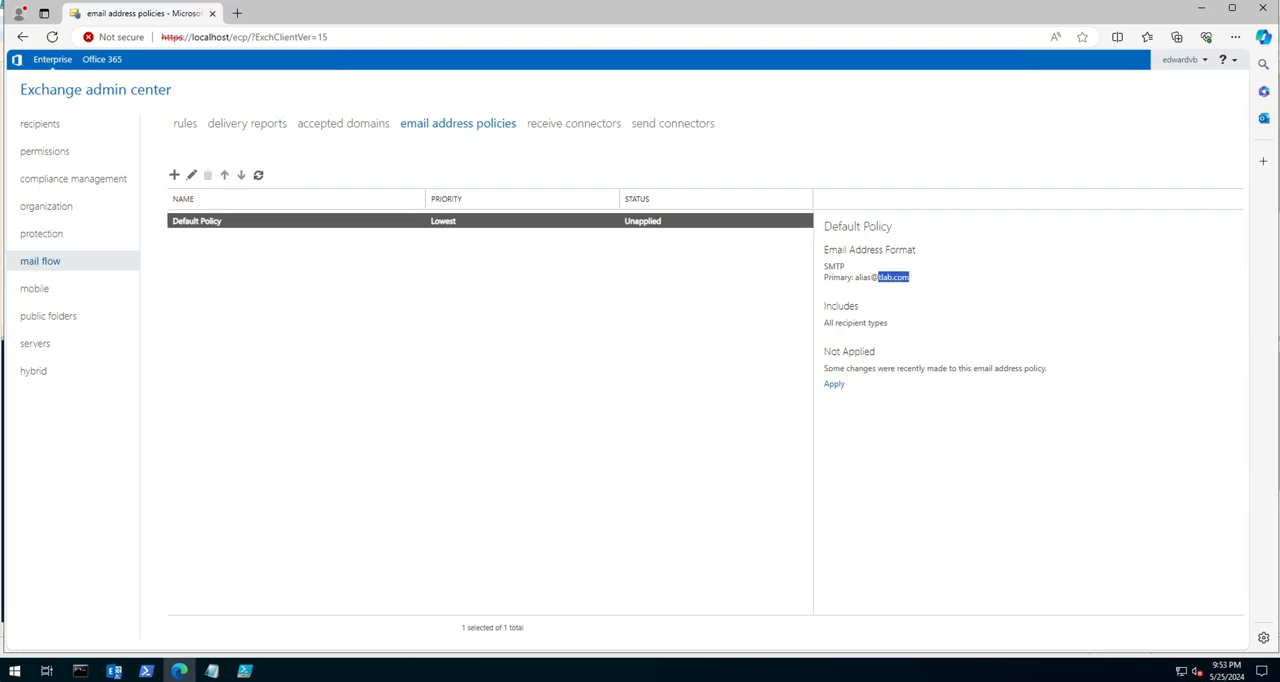
click(900, 279)
click(834, 384)
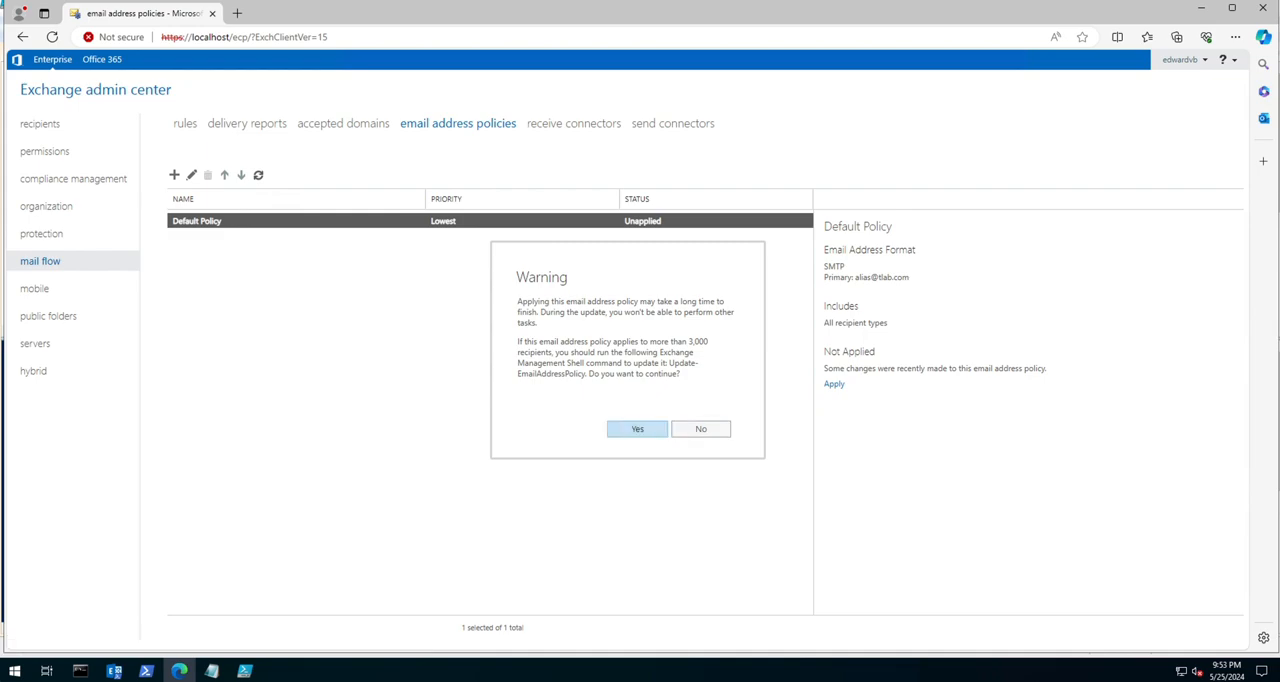
click(637, 428)
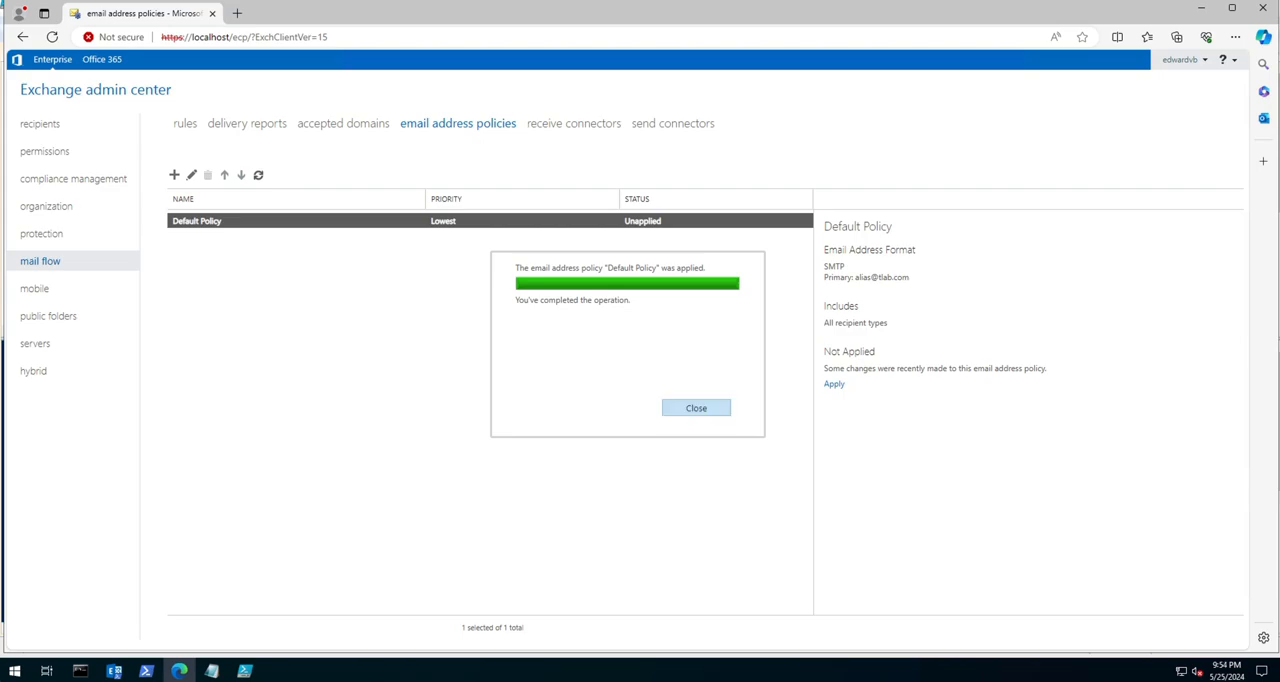
click(696, 407)
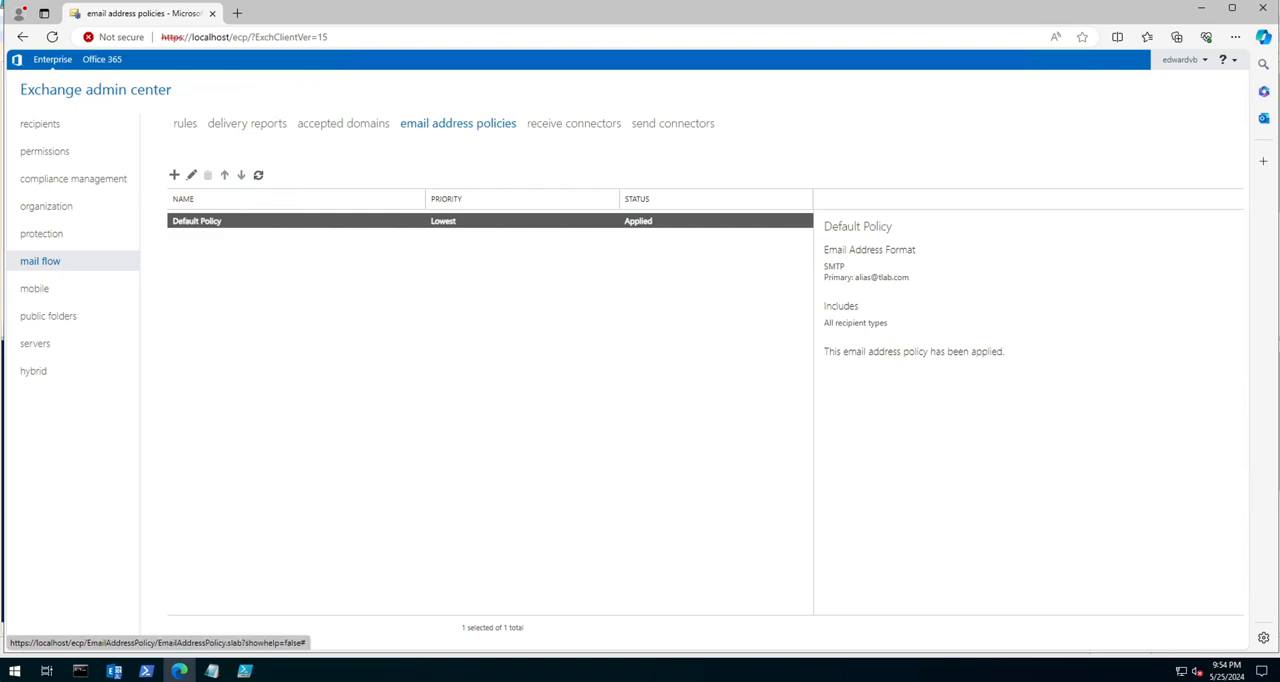
Step: Review the details of each receive connector on server EX2019A.tlab.local, from the client frontend to the anon connector
click(573, 124)
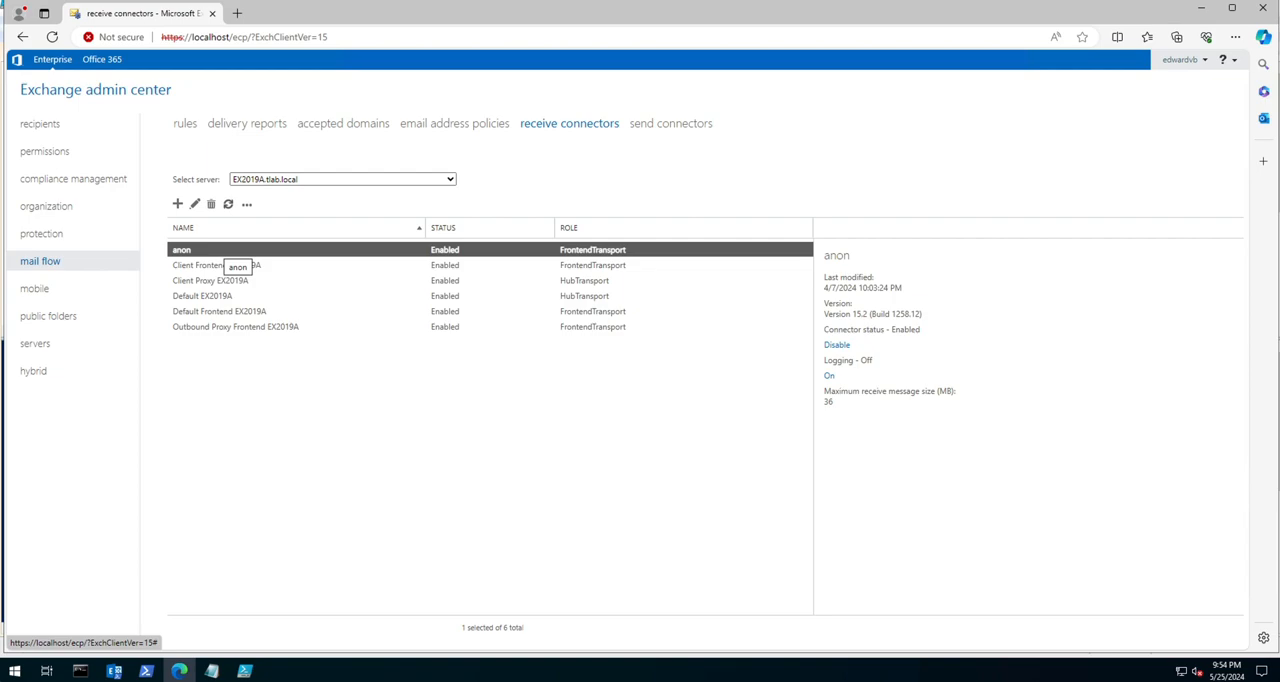
click(228, 265)
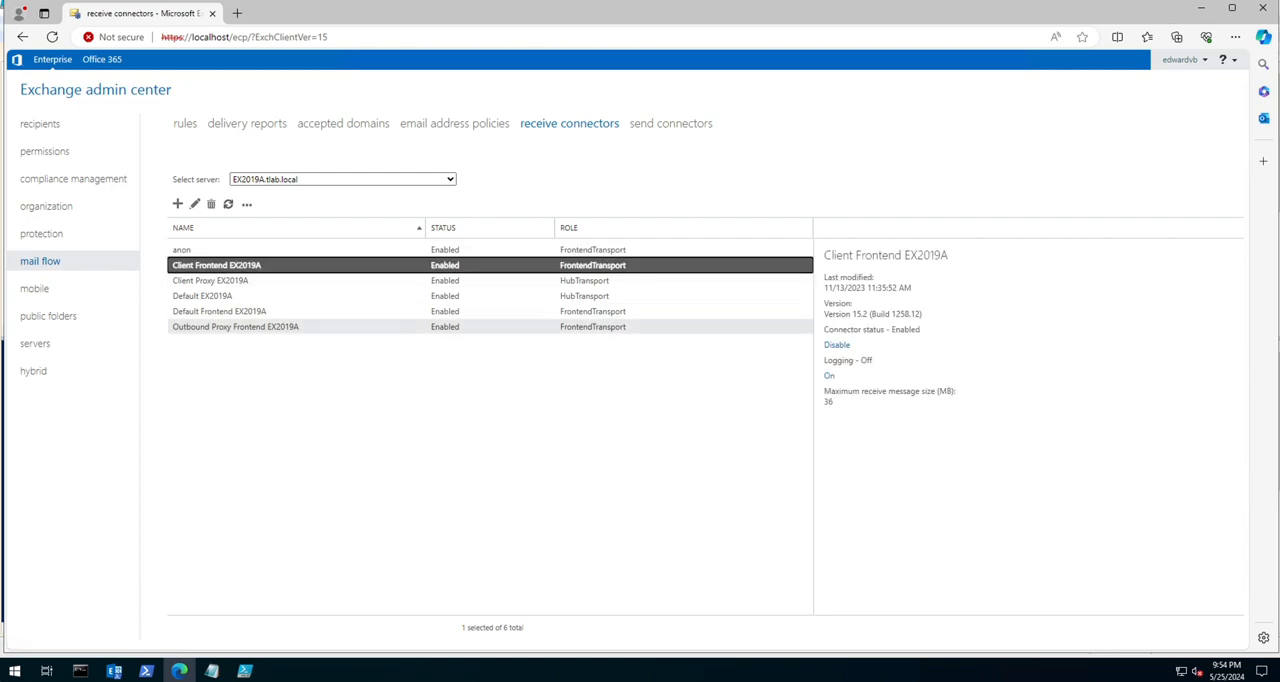
click(235, 327)
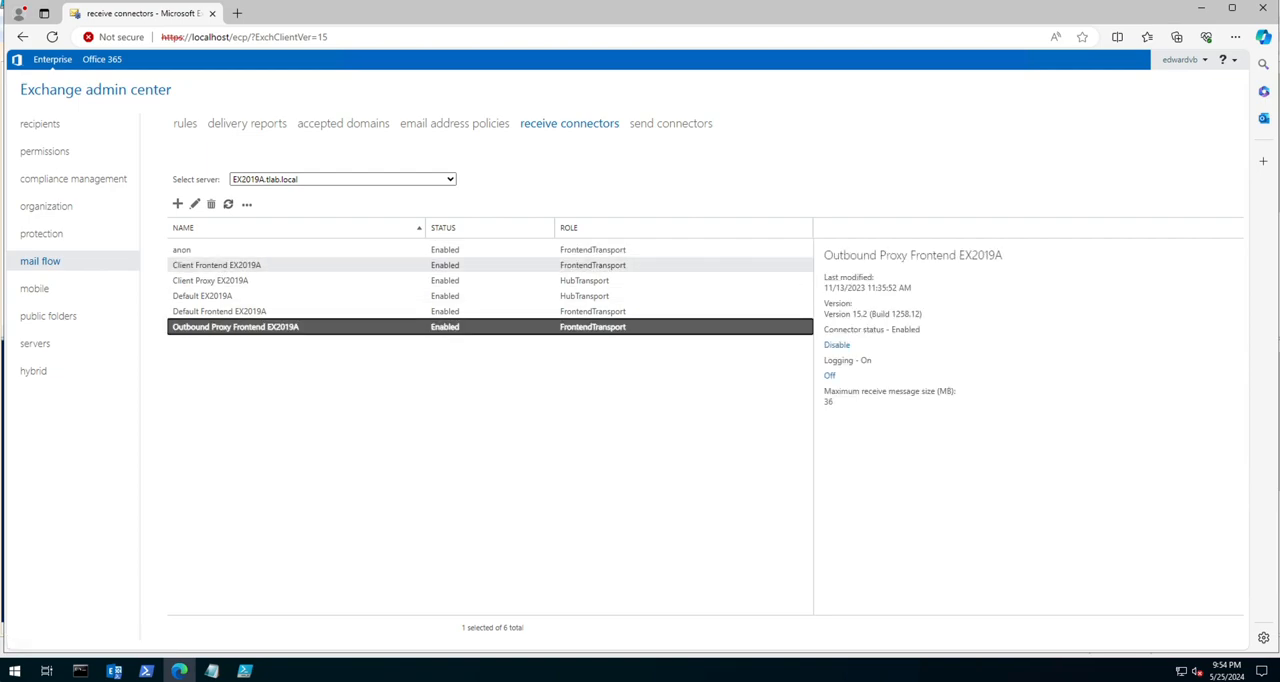
click(228, 265)
click(228, 281)
click(228, 296)
click(228, 311)
click(235, 327)
click(182, 250)
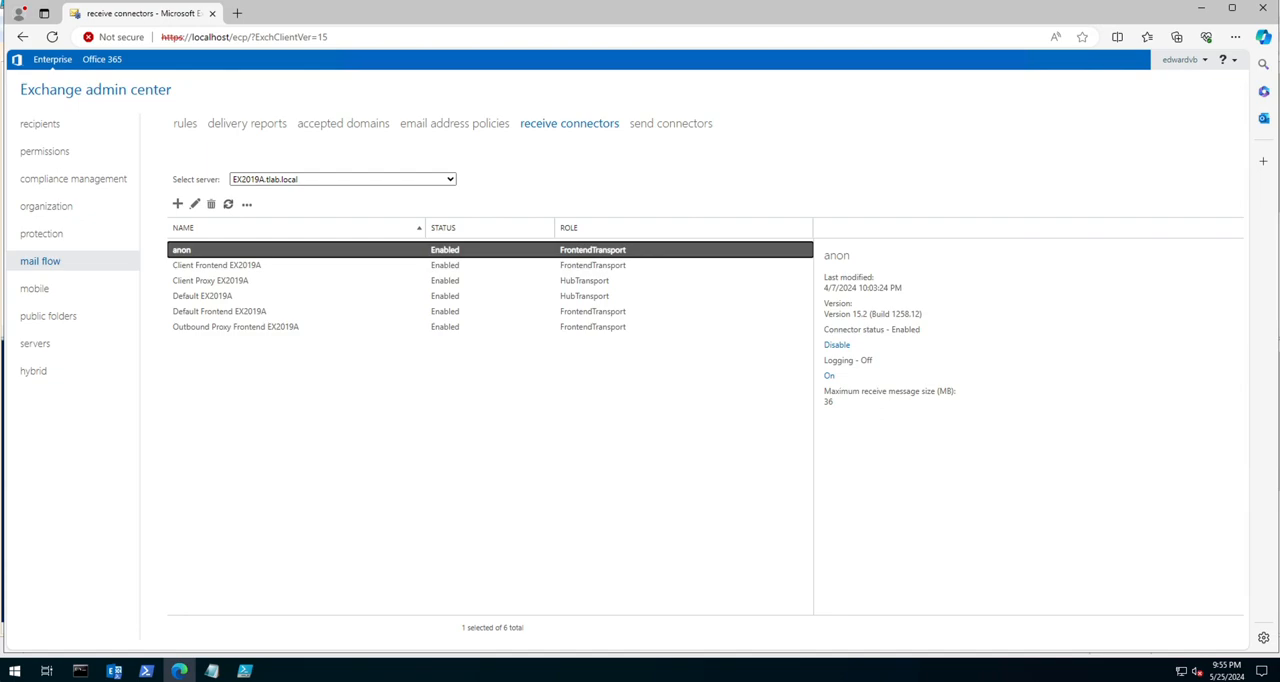
Step: Allow anonymous users in the anon receive connector's permission groups and save the connector
double_click(182, 250)
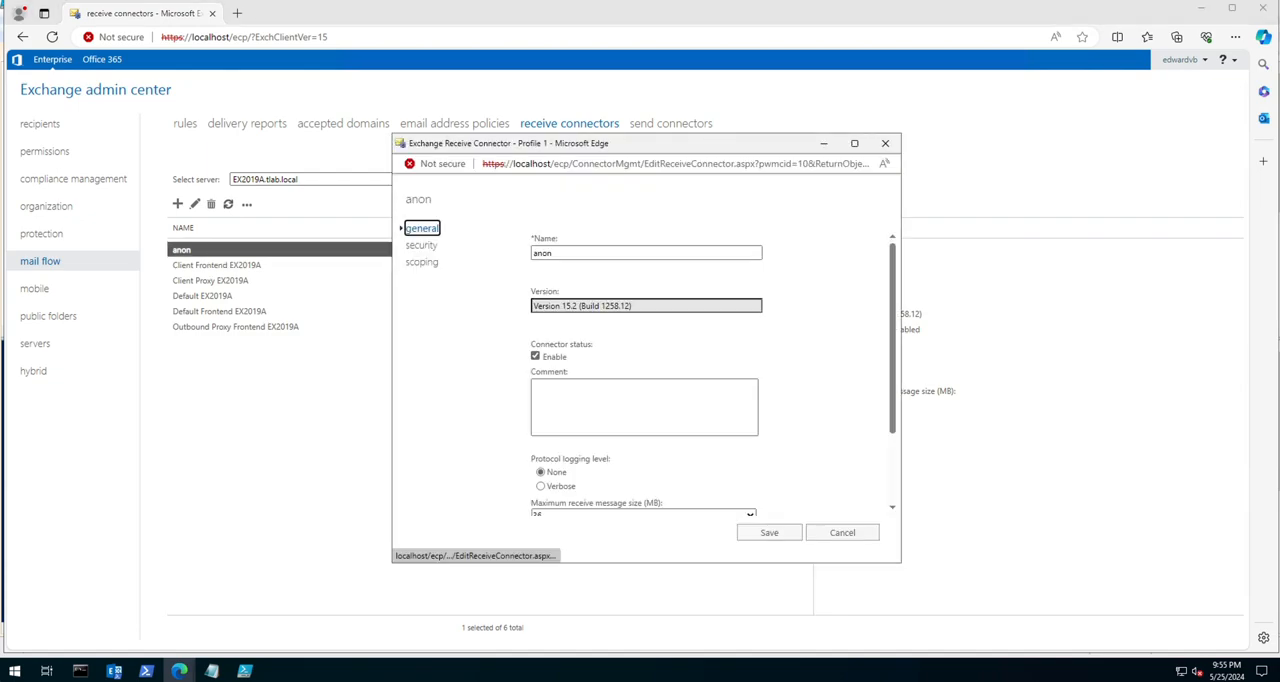
scroll(645, 380, down, 3)
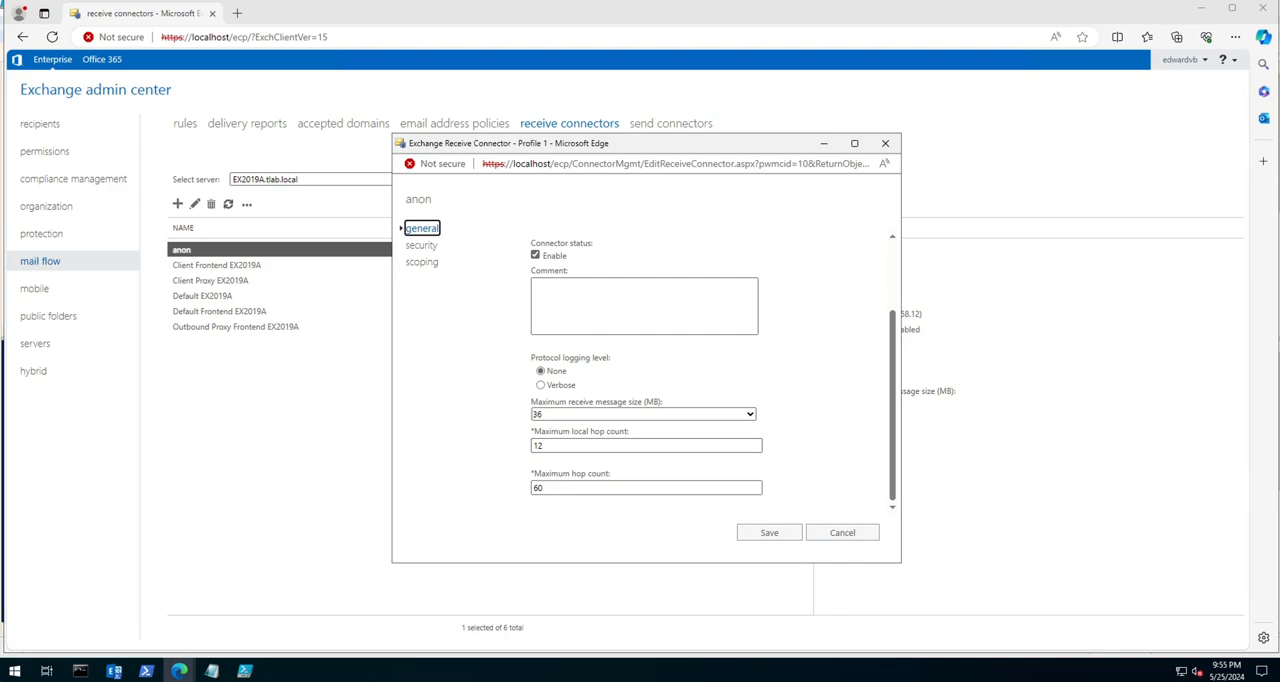
click(421, 246)
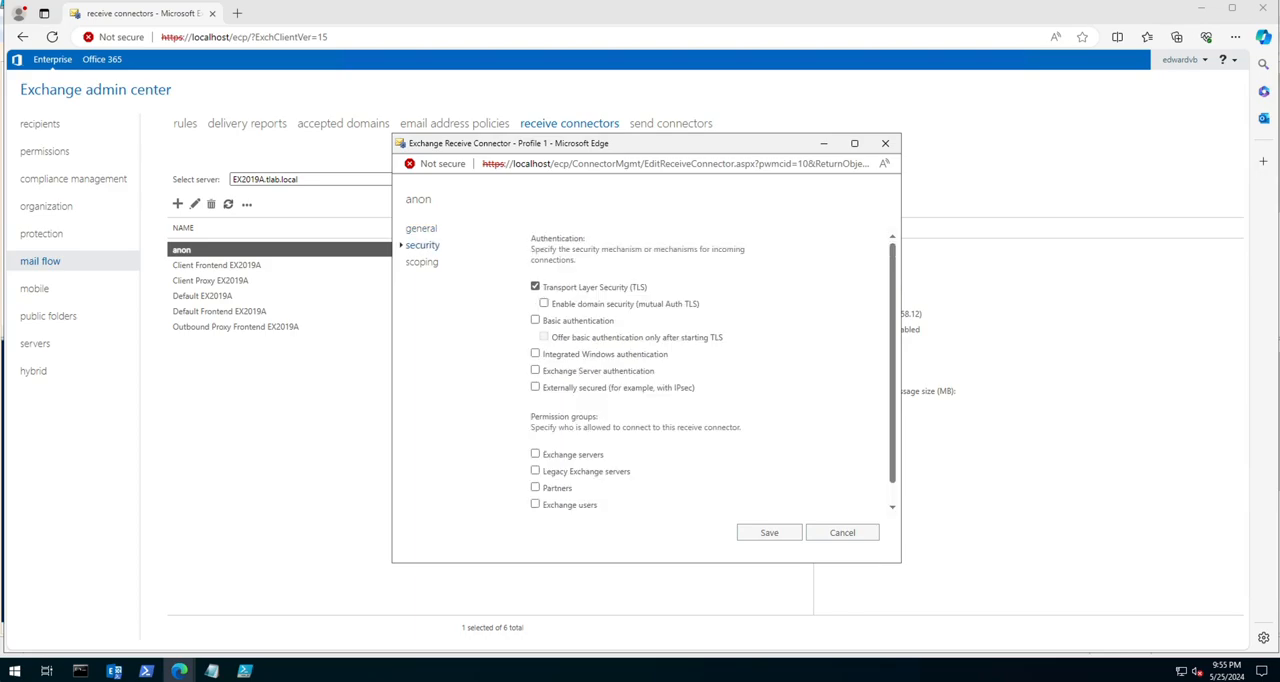
scroll(640, 380, down, 1)
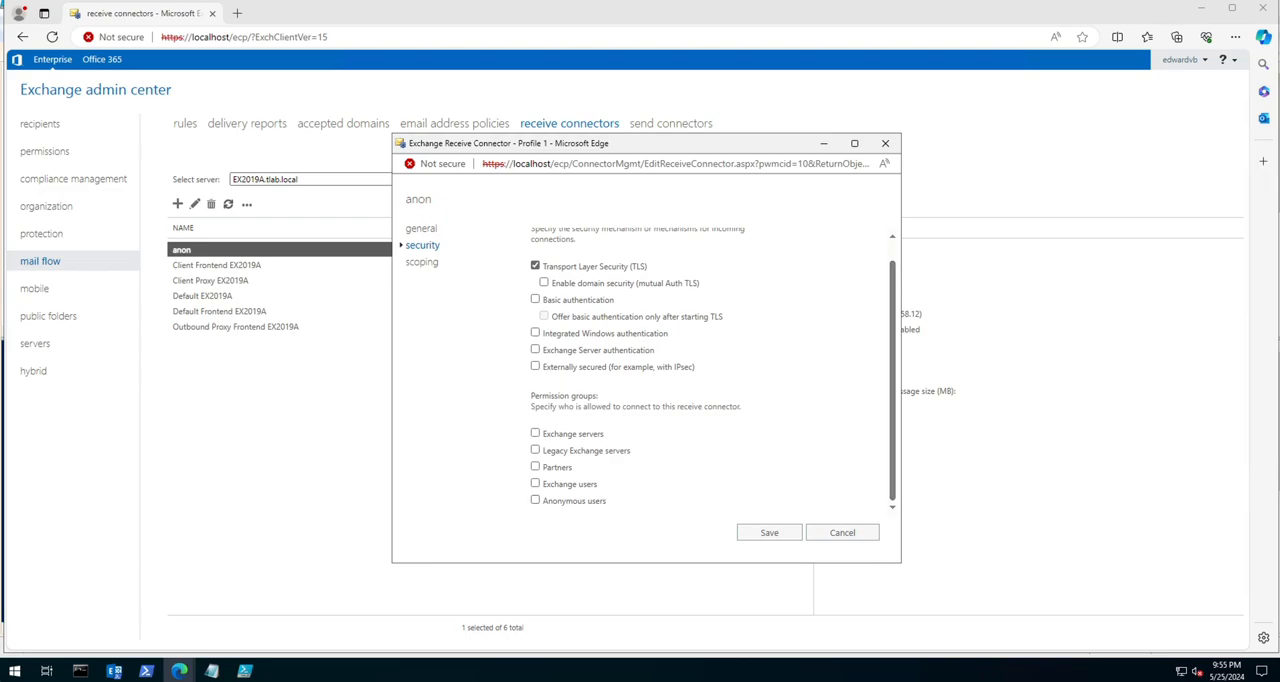
click(535, 500)
click(769, 532)
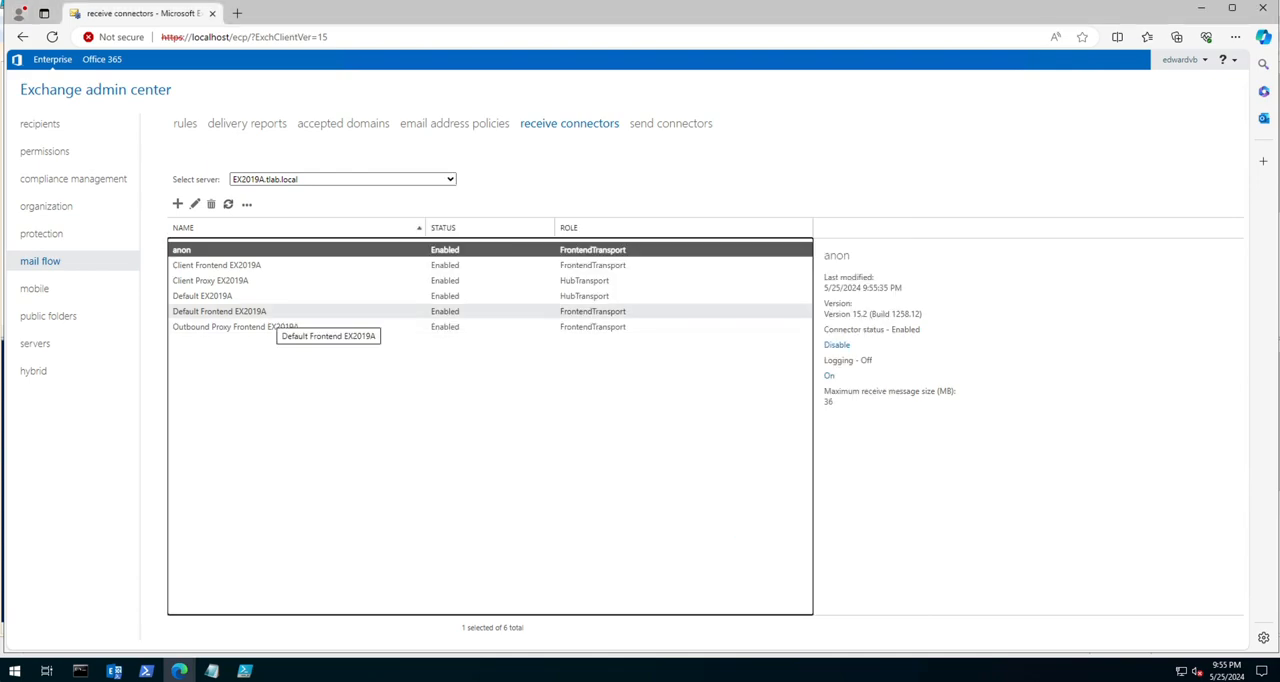
Step: Open the Default Frontend EX2019A receive connector and examine its logging, size limit, authentication and permission group settings
click(265, 265)
click(265, 280)
click(265, 296)
click(265, 311)
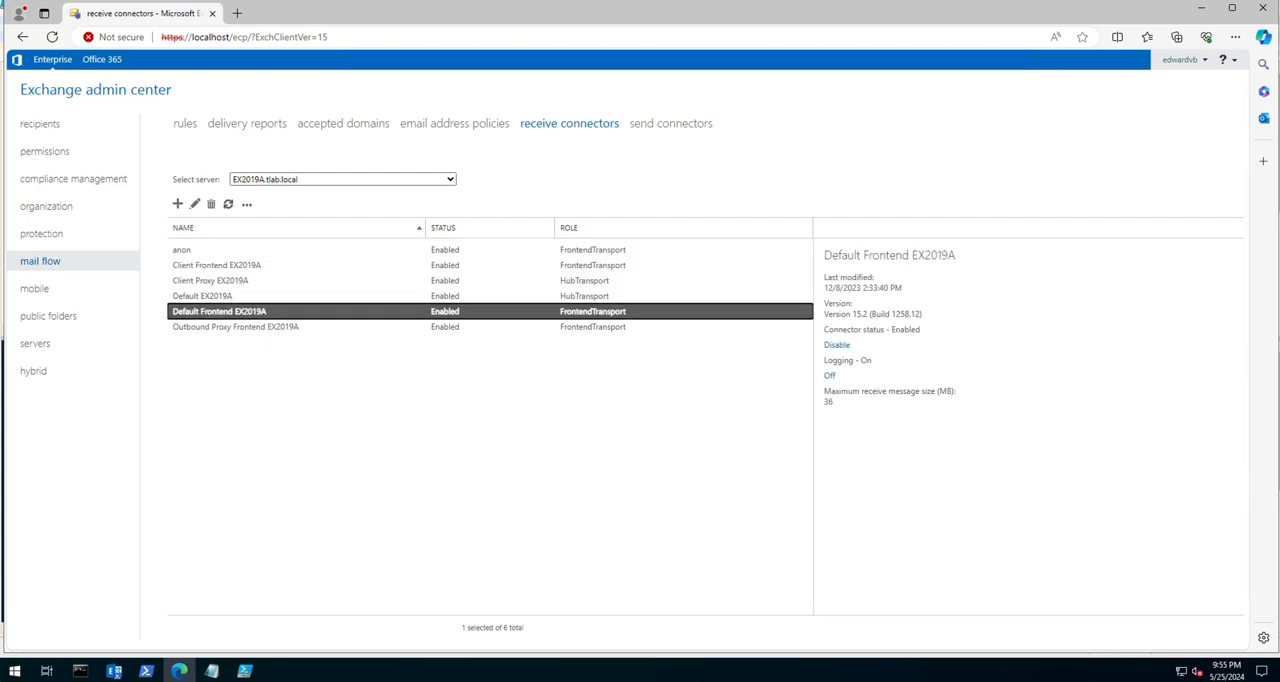
double_click(265, 311)
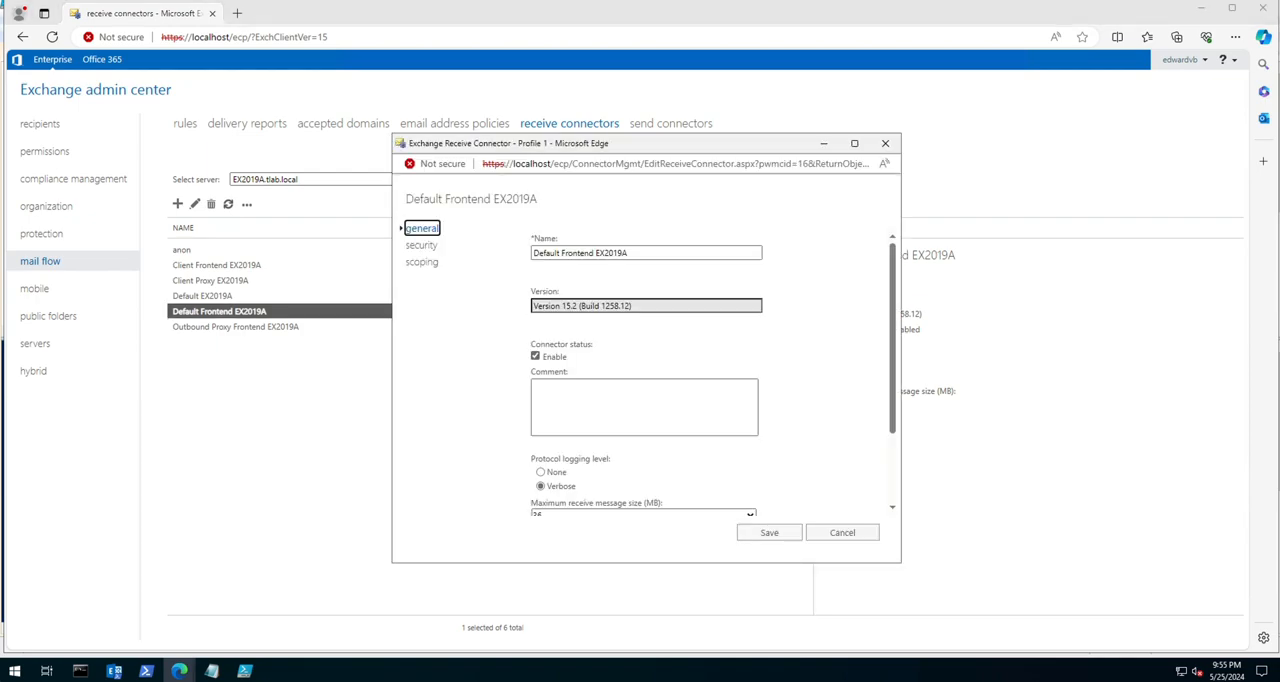
scroll(645, 370, down, 3)
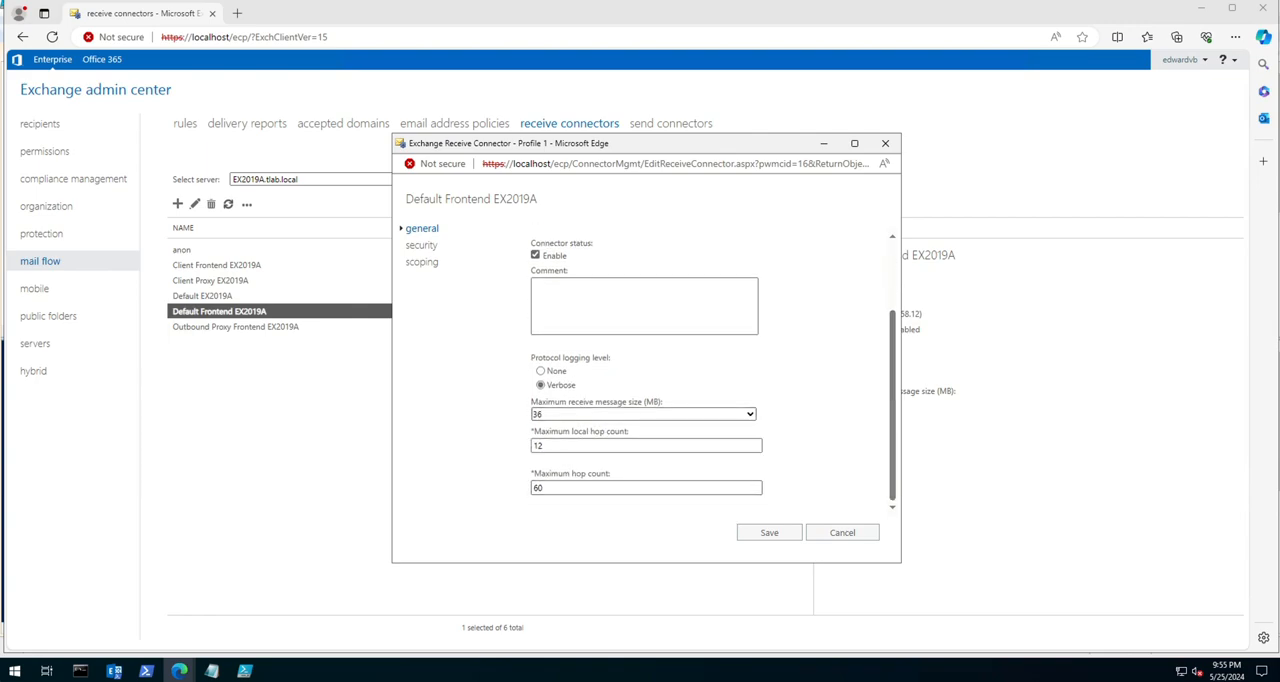
click(422, 246)
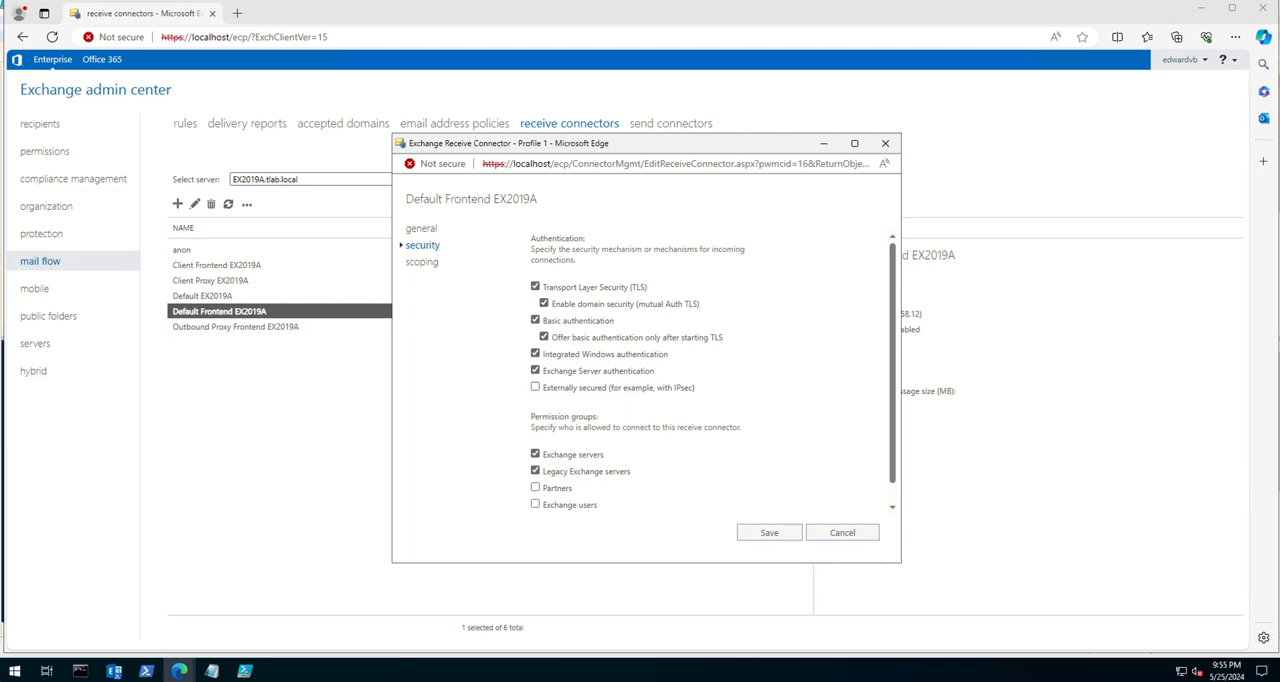
scroll(640, 370, down, 1)
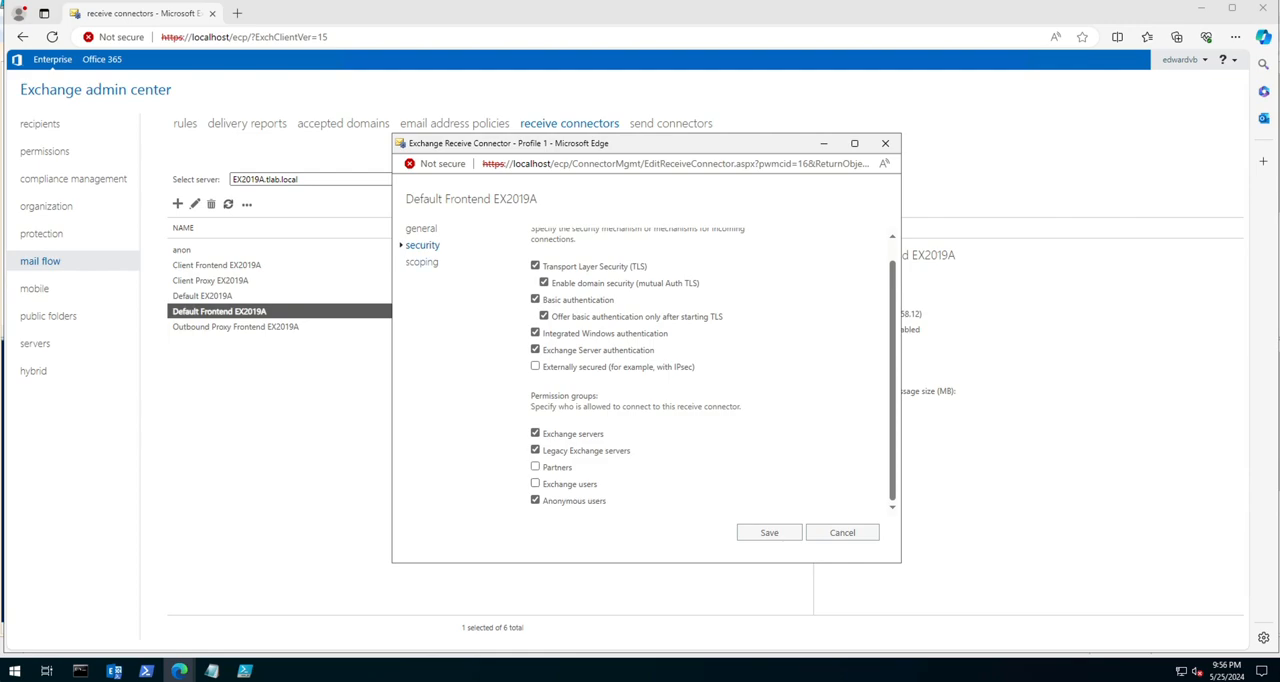
Step: Examine the Default Frontend EX2019A connector's scoping and FQDN, recheck its security settings, and close it without saving
click(422, 262)
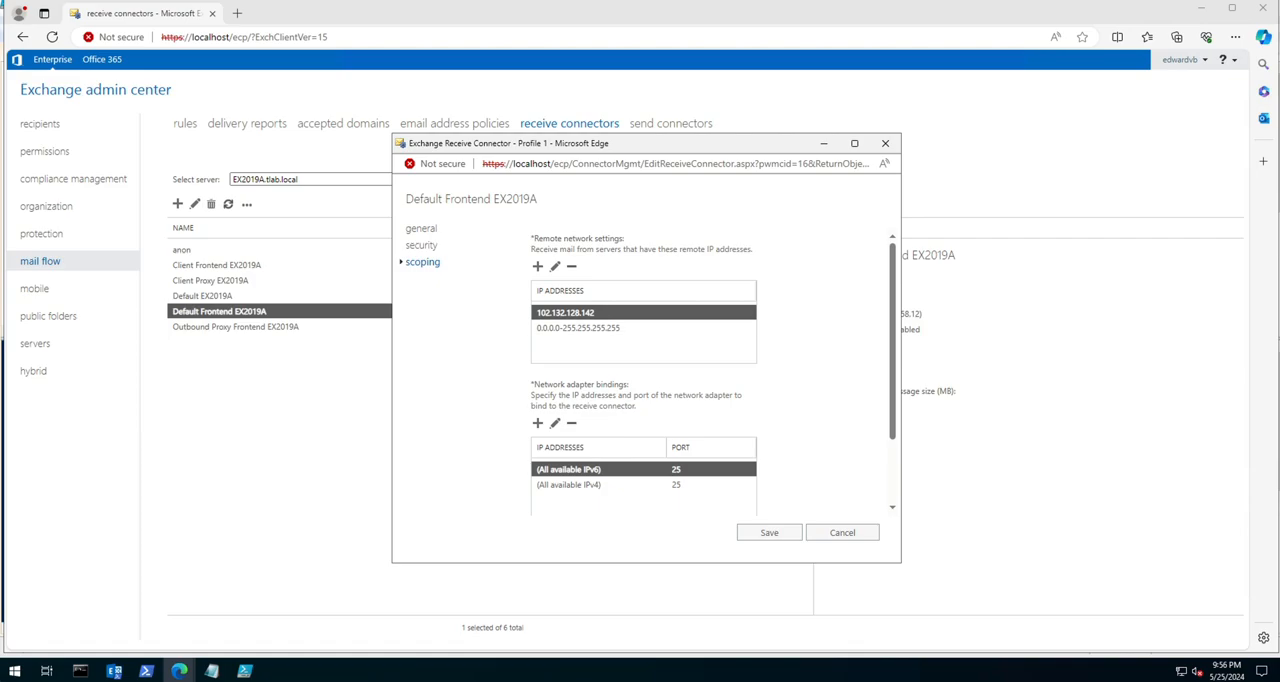
scroll(643, 370, down, 2)
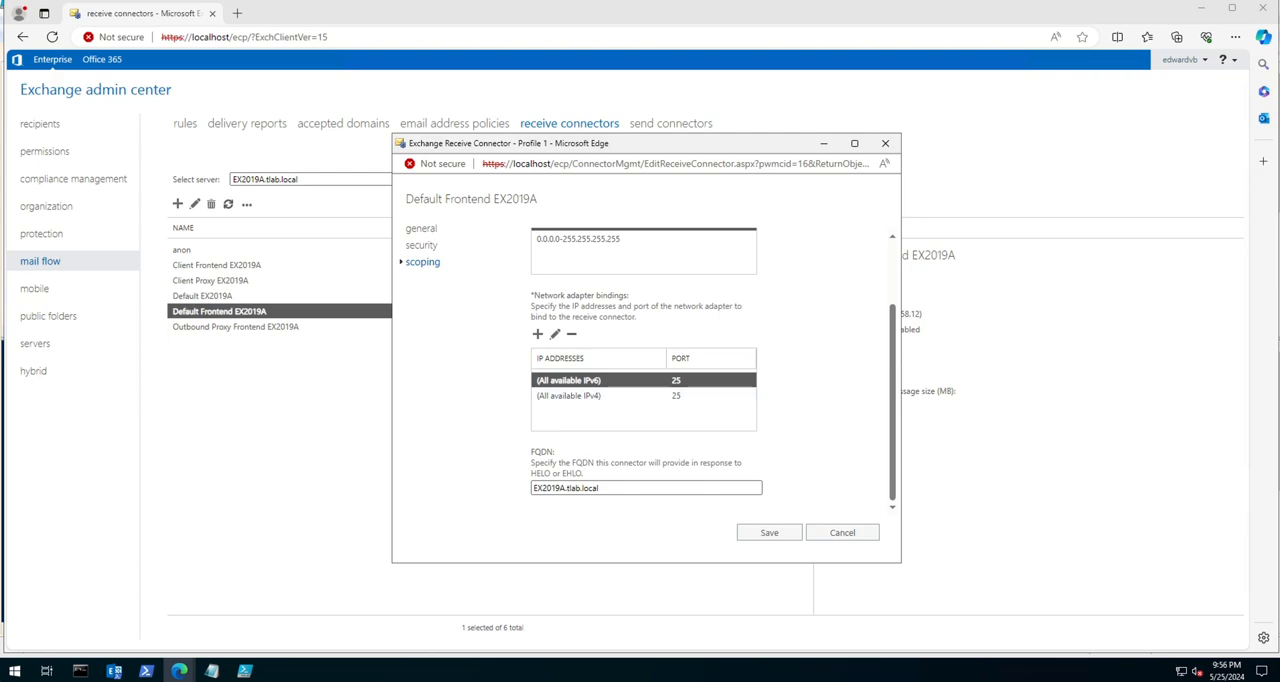
drag(603, 488, 531, 488)
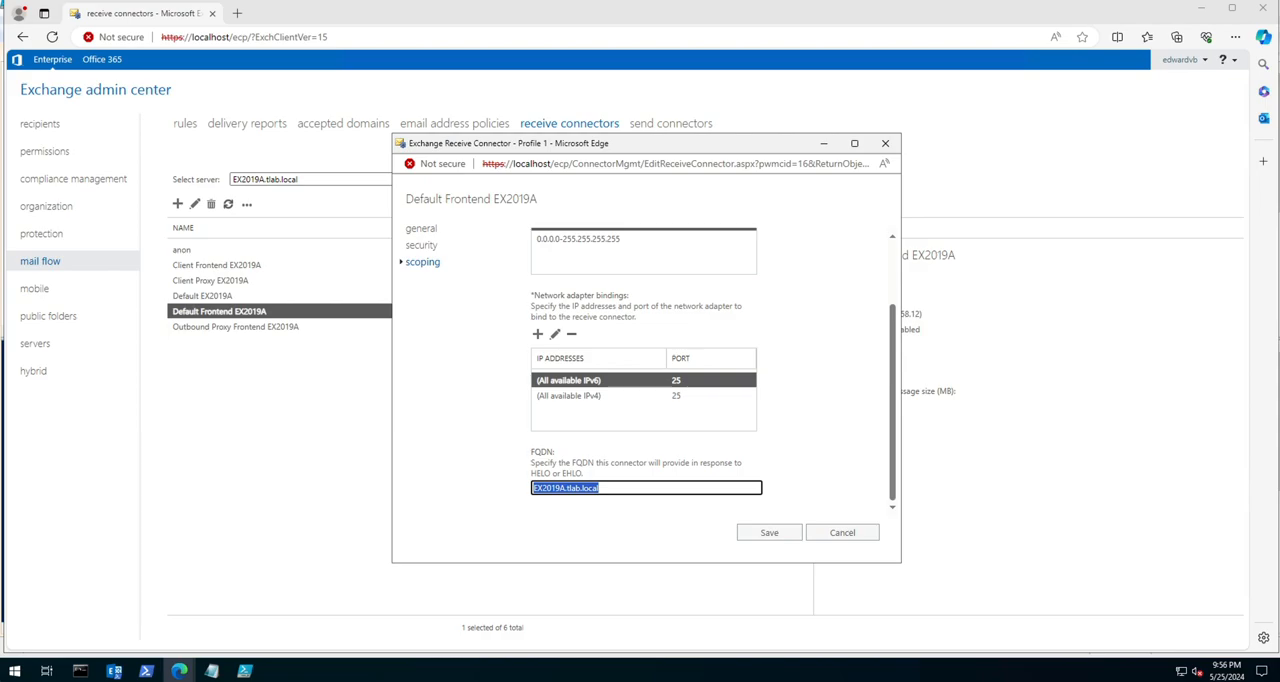
click(597, 488)
double_click(592, 488)
click(599, 488)
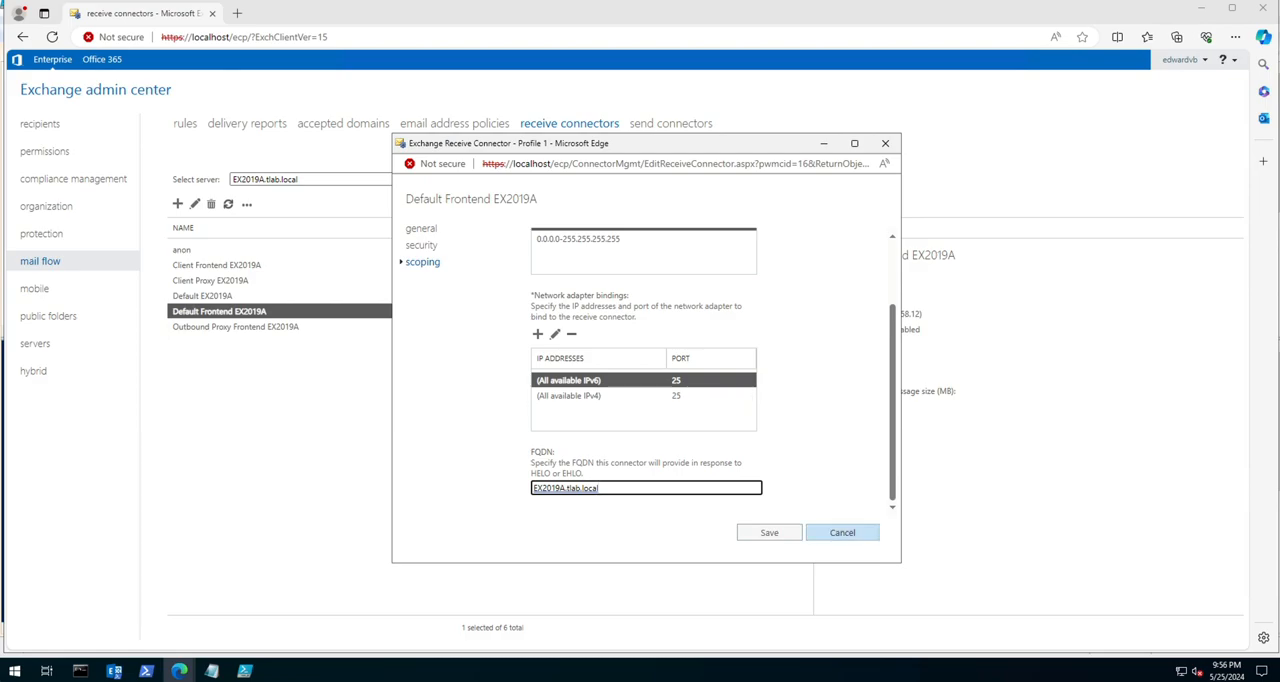
scroll(644, 380, up, 2)
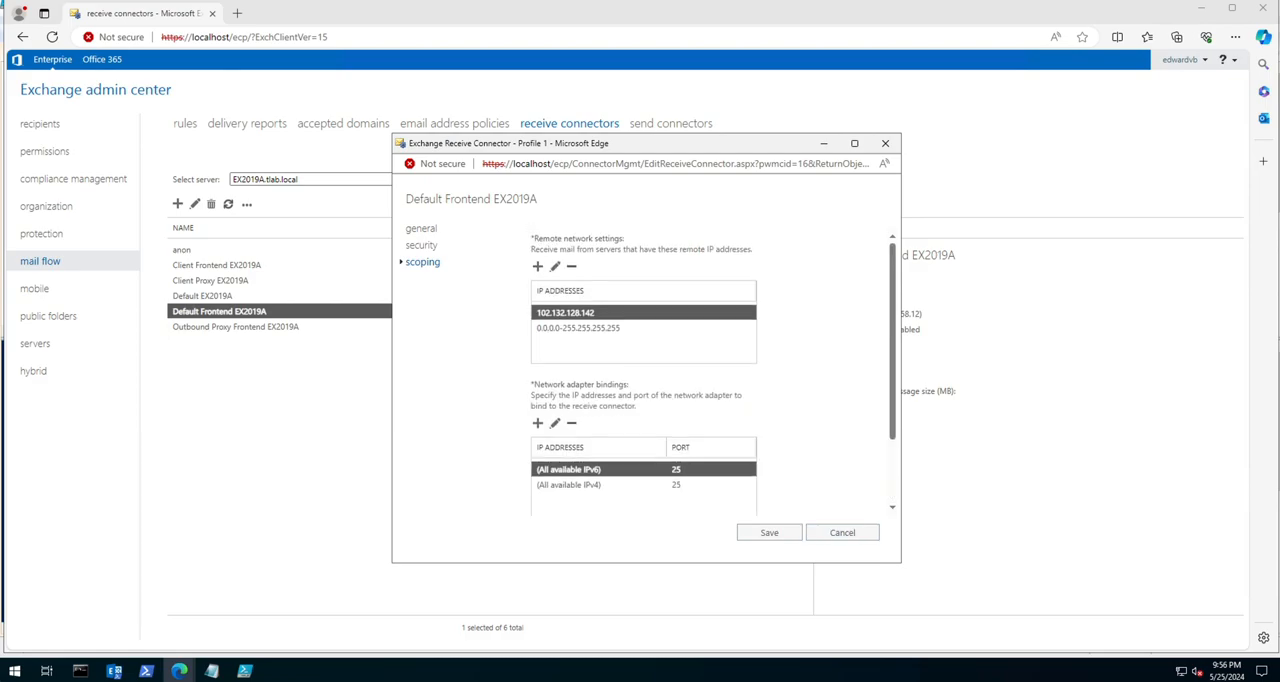
click(421, 245)
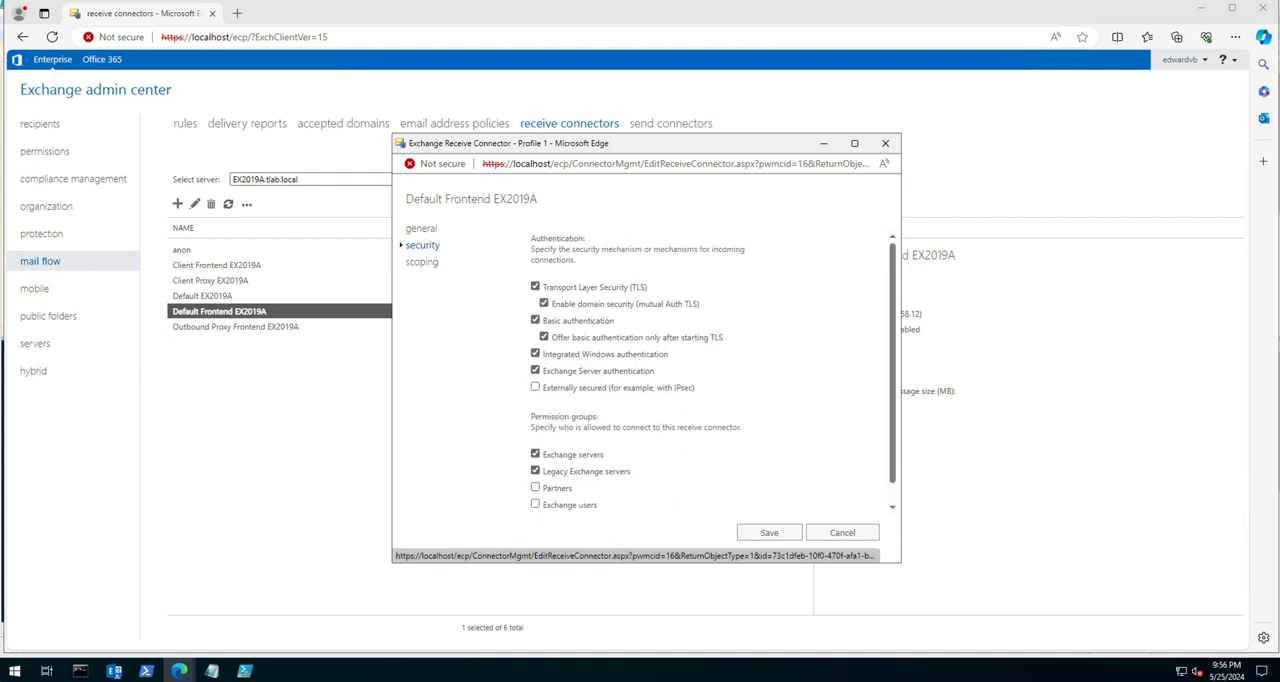
scroll(645, 370, down, 1)
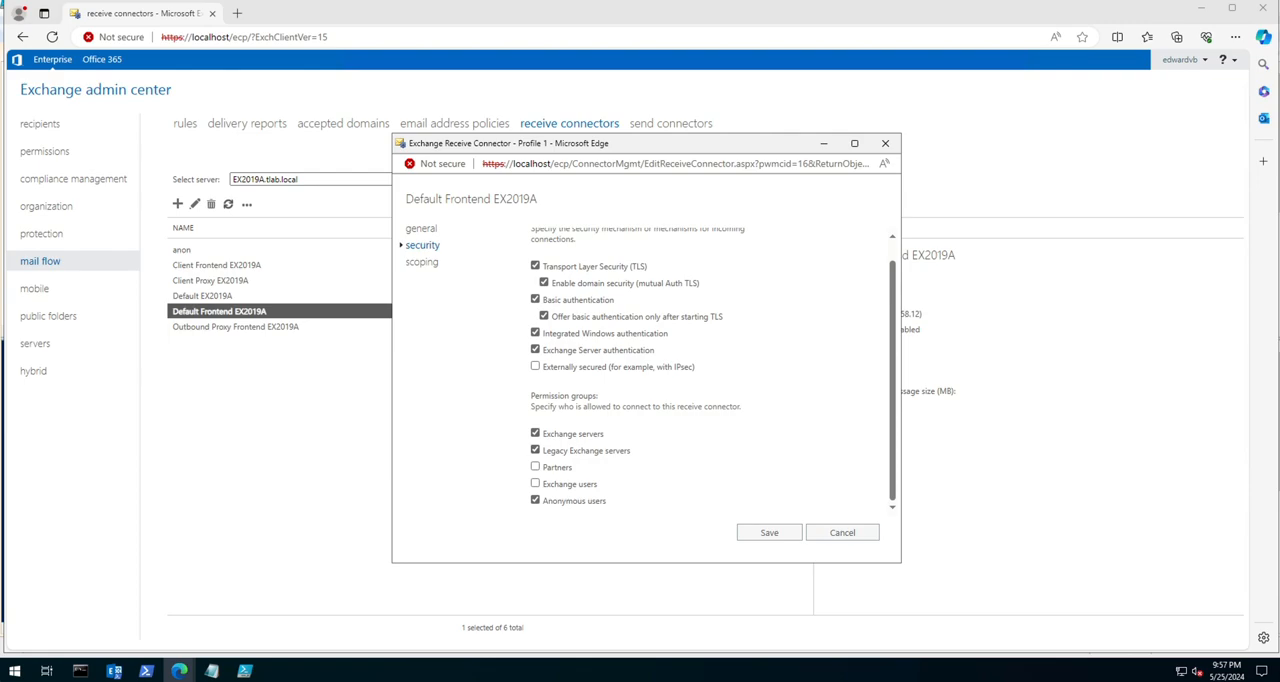
click(842, 532)
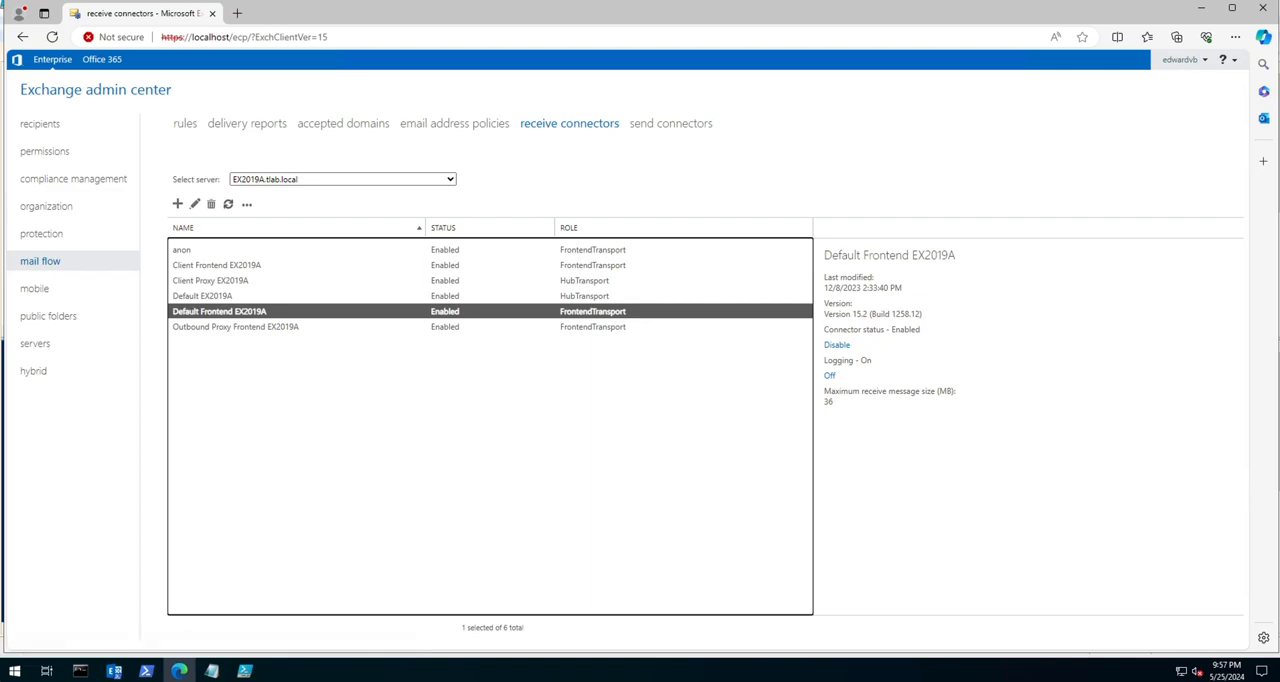
Step: Check the Outbound Proxy Frontend connector's logging state and enable logging on the Default EX2019A receive connector
click(236, 327)
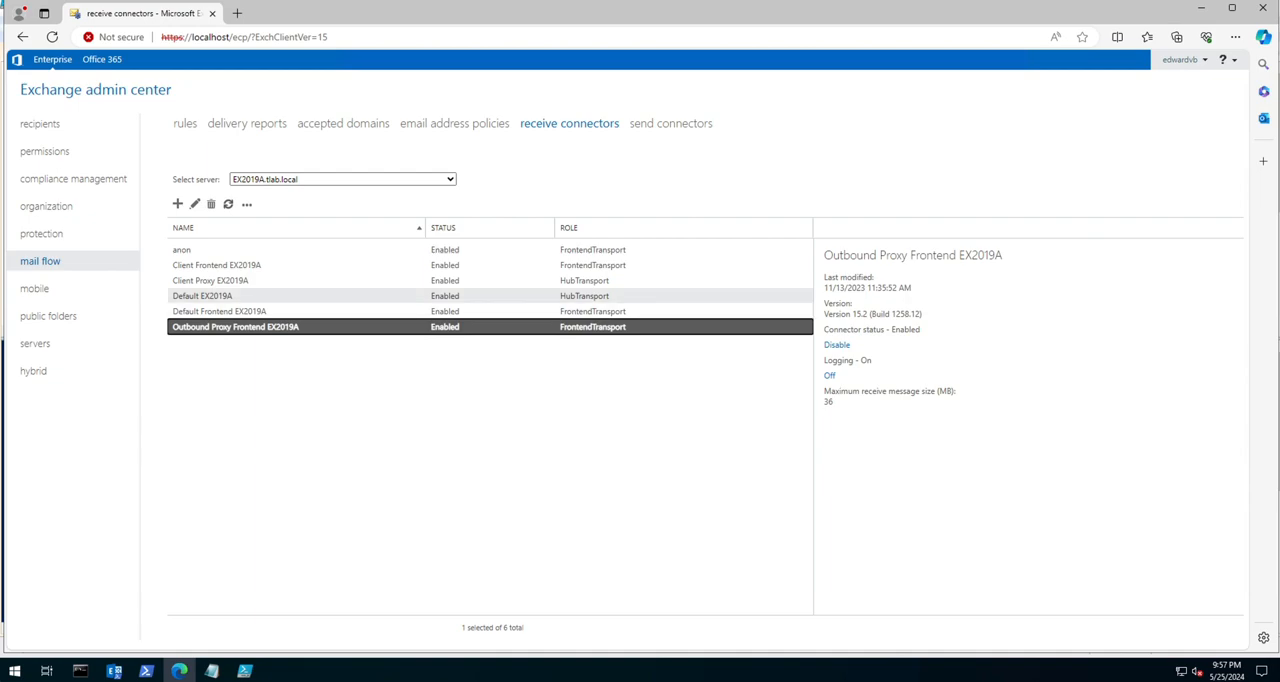
click(203, 296)
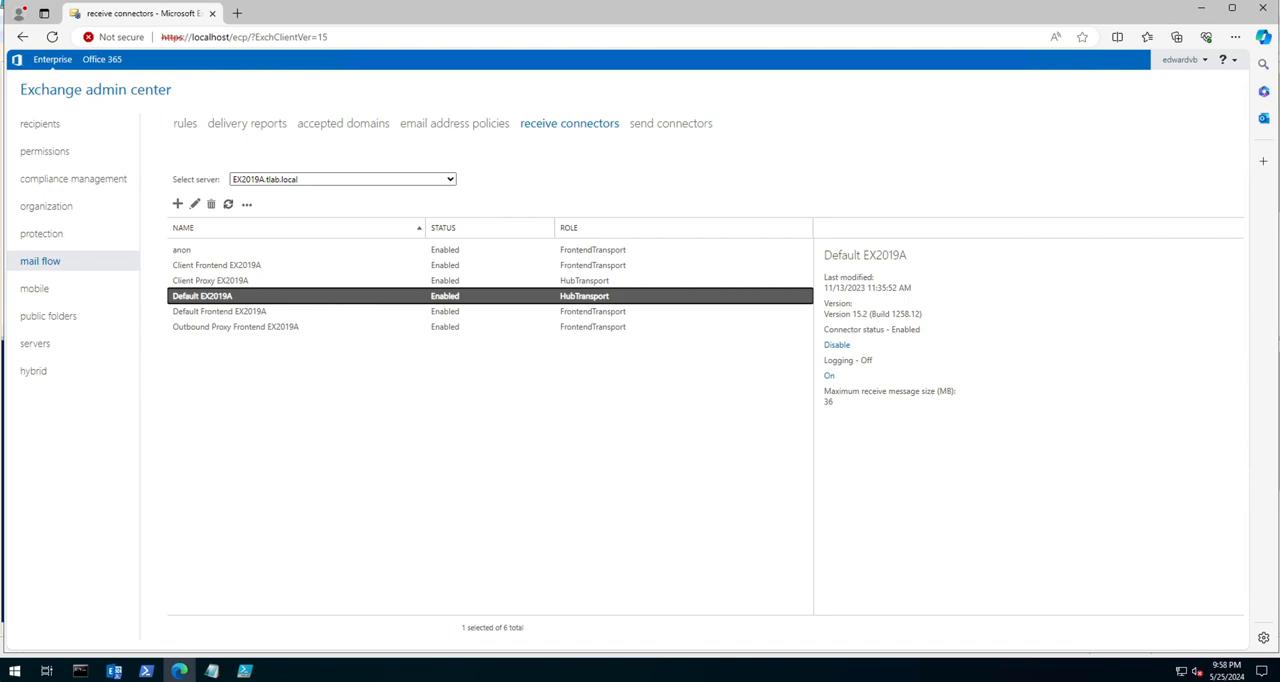
click(829, 375)
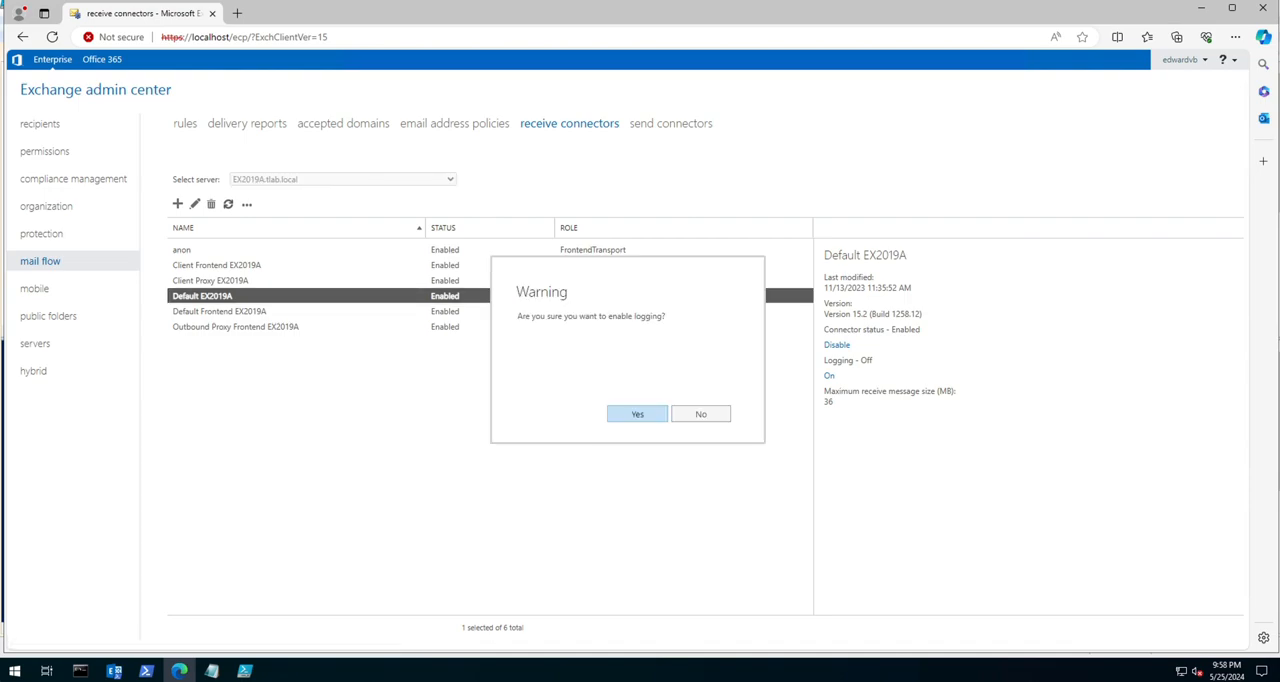
click(637, 414)
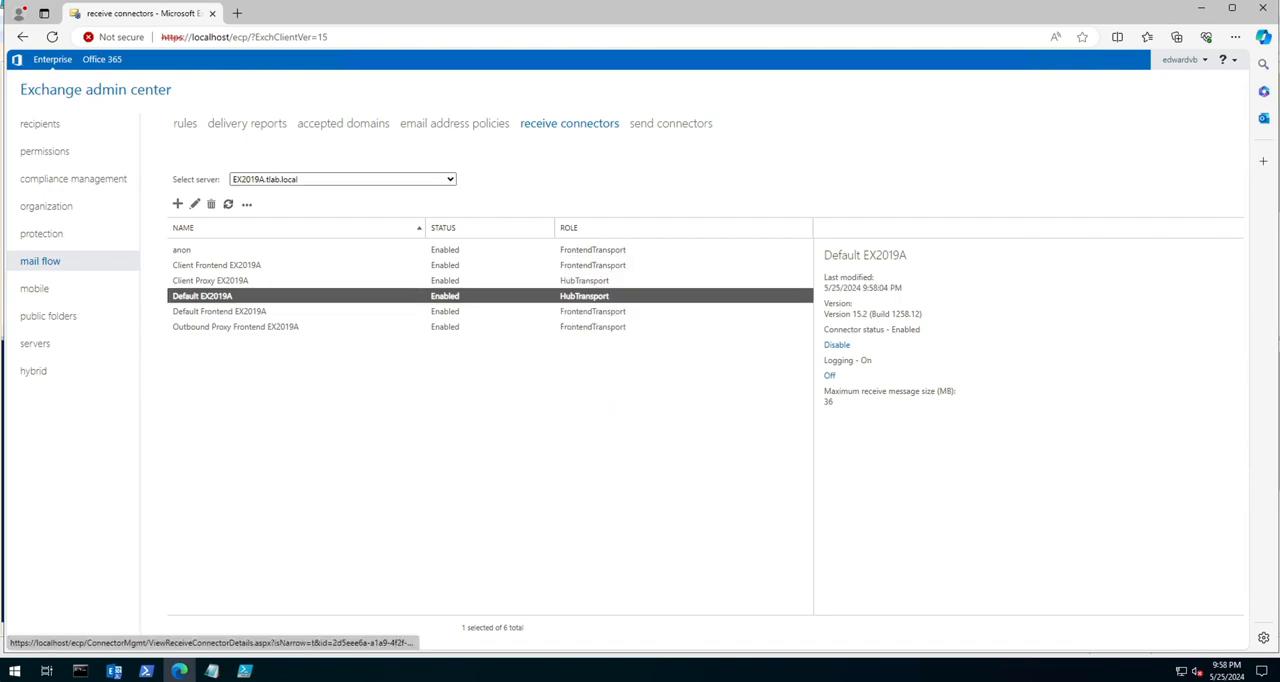
Step: Enable logging on the Client Proxy EX2019A and anon receive connectors
click(211, 281)
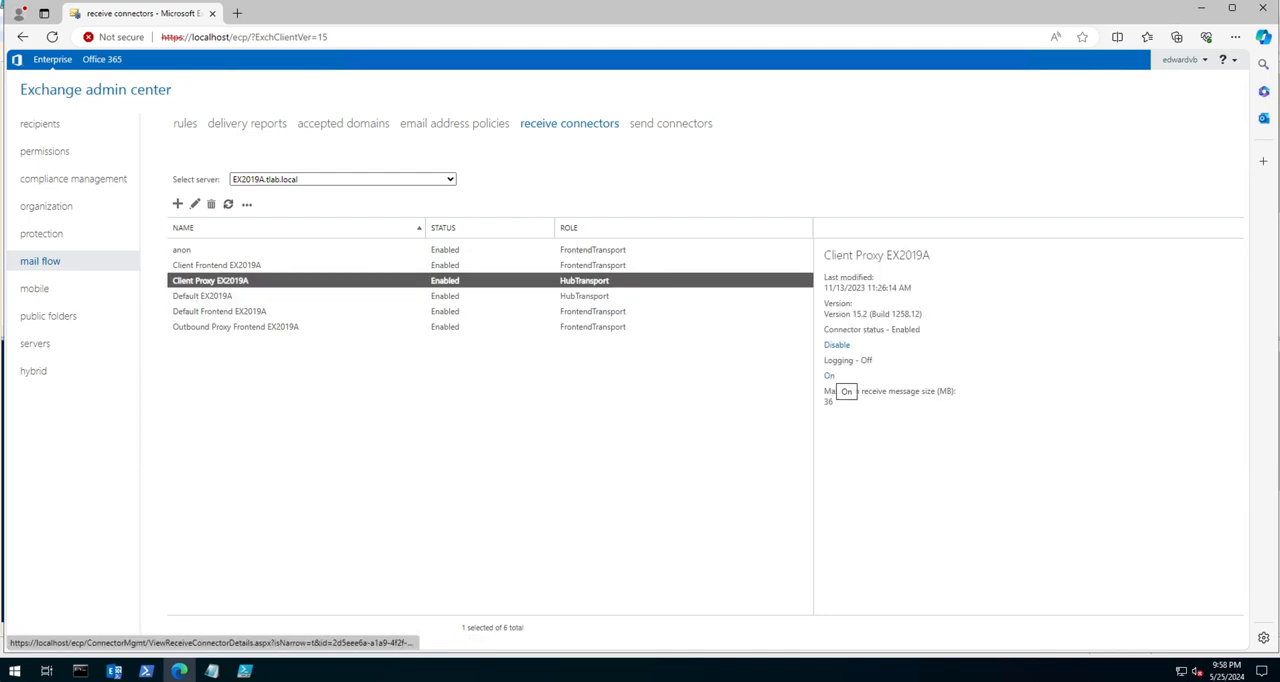
click(830, 376)
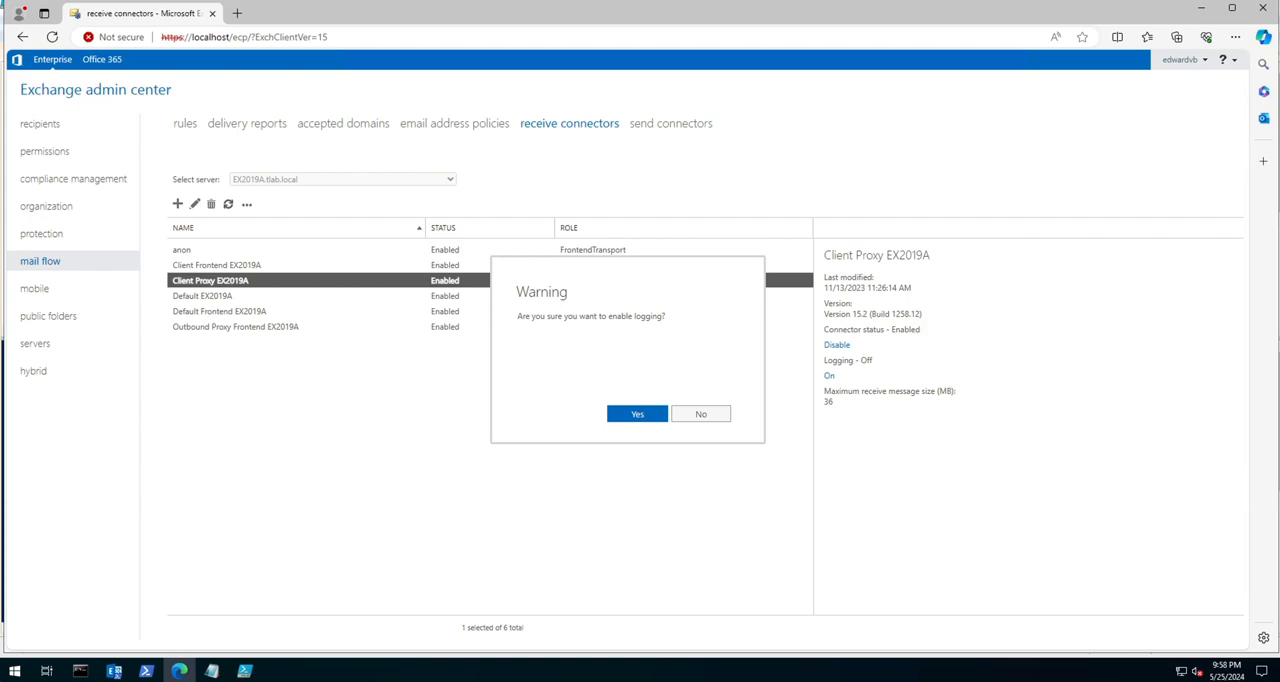
click(637, 414)
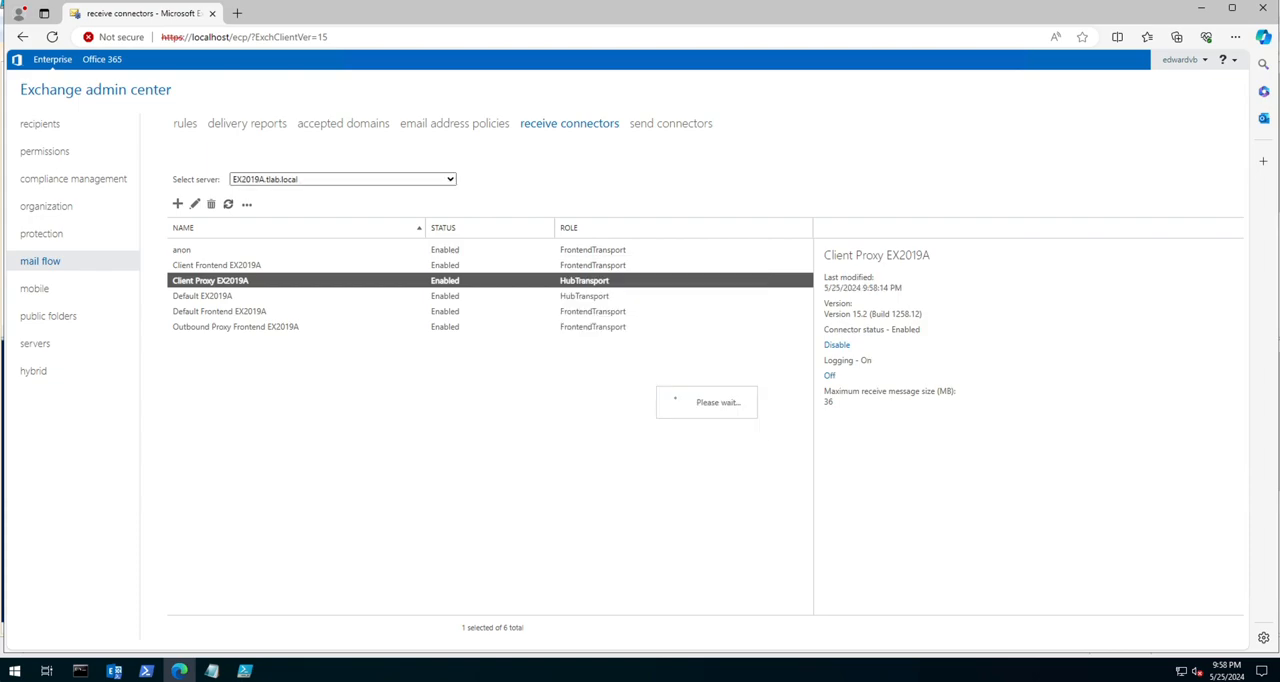
click(445, 250)
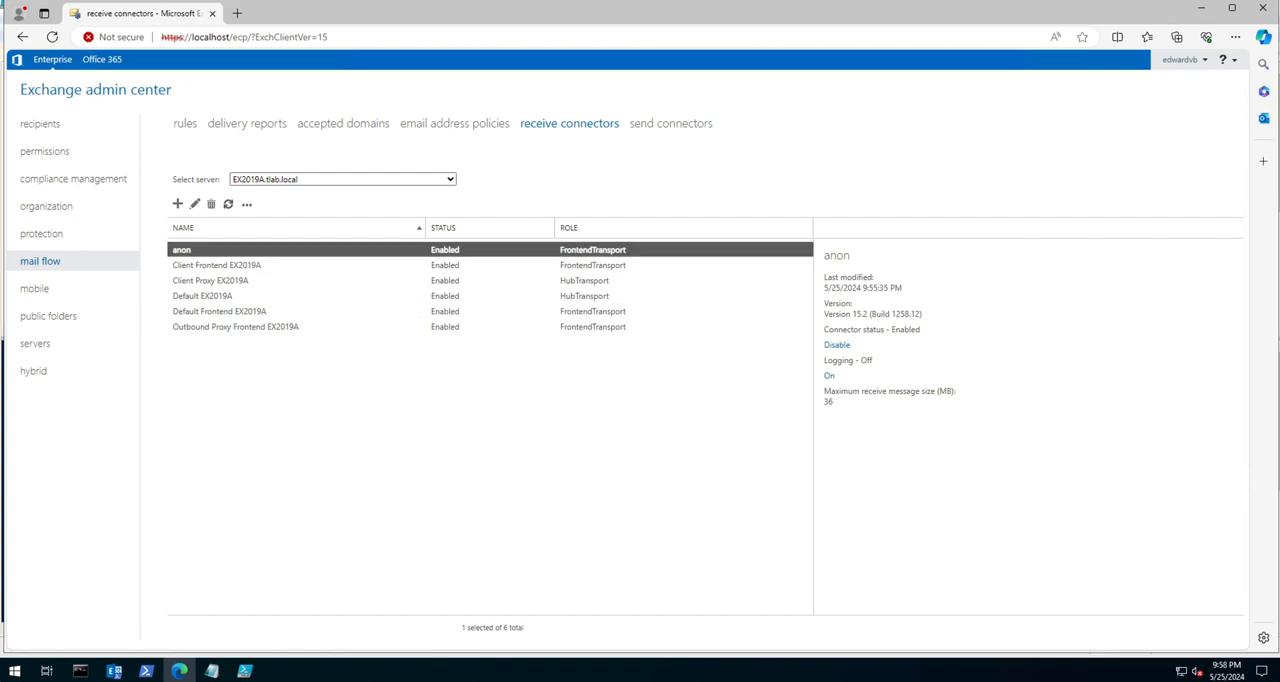
click(829, 376)
click(637, 414)
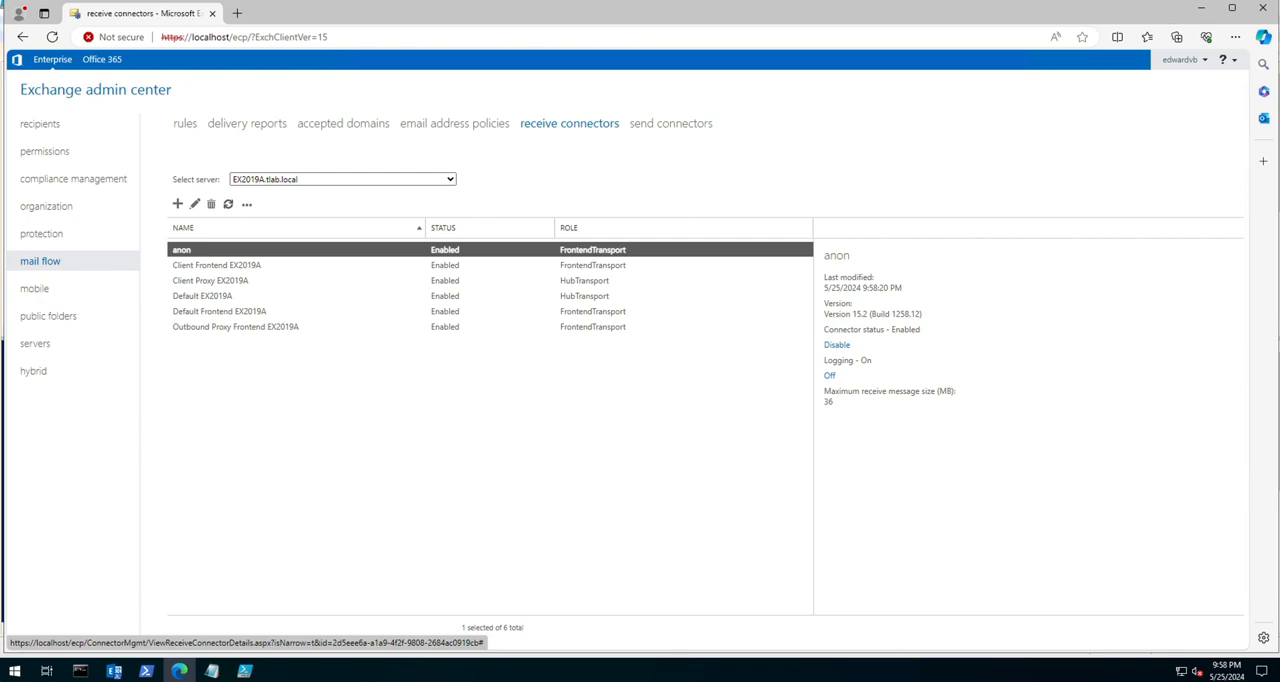
Step: Delete the test1 send connector
click(668, 123)
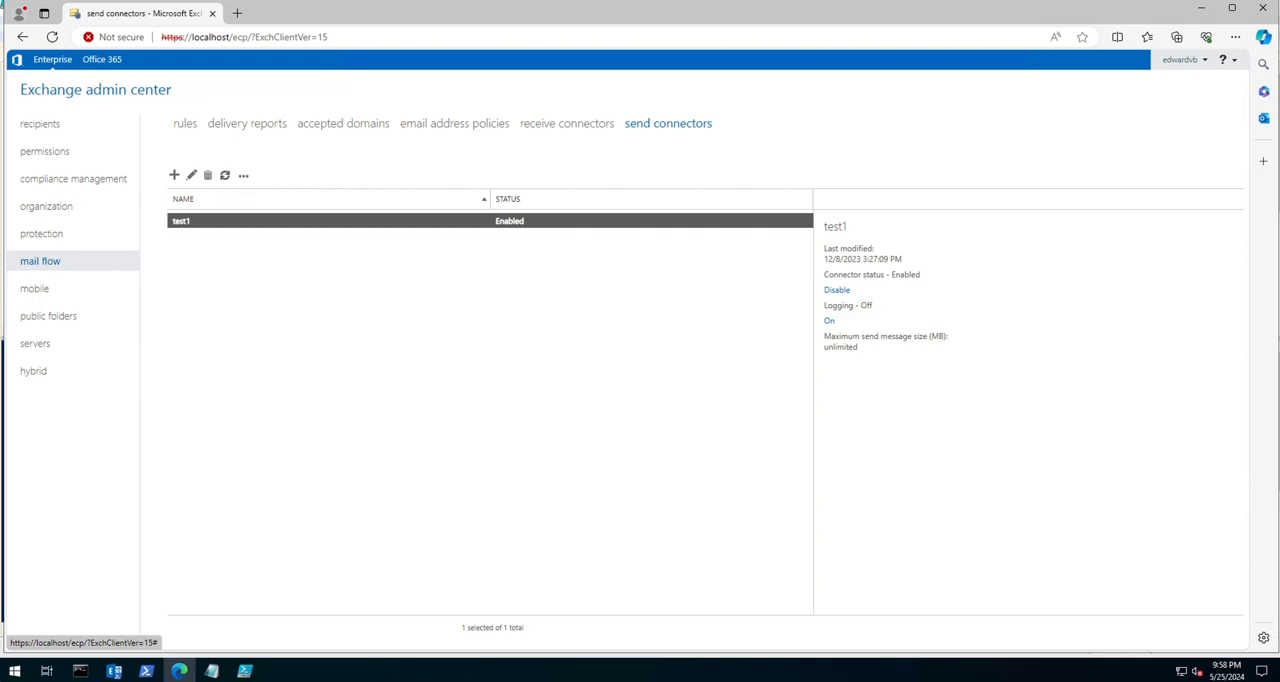
click(208, 175)
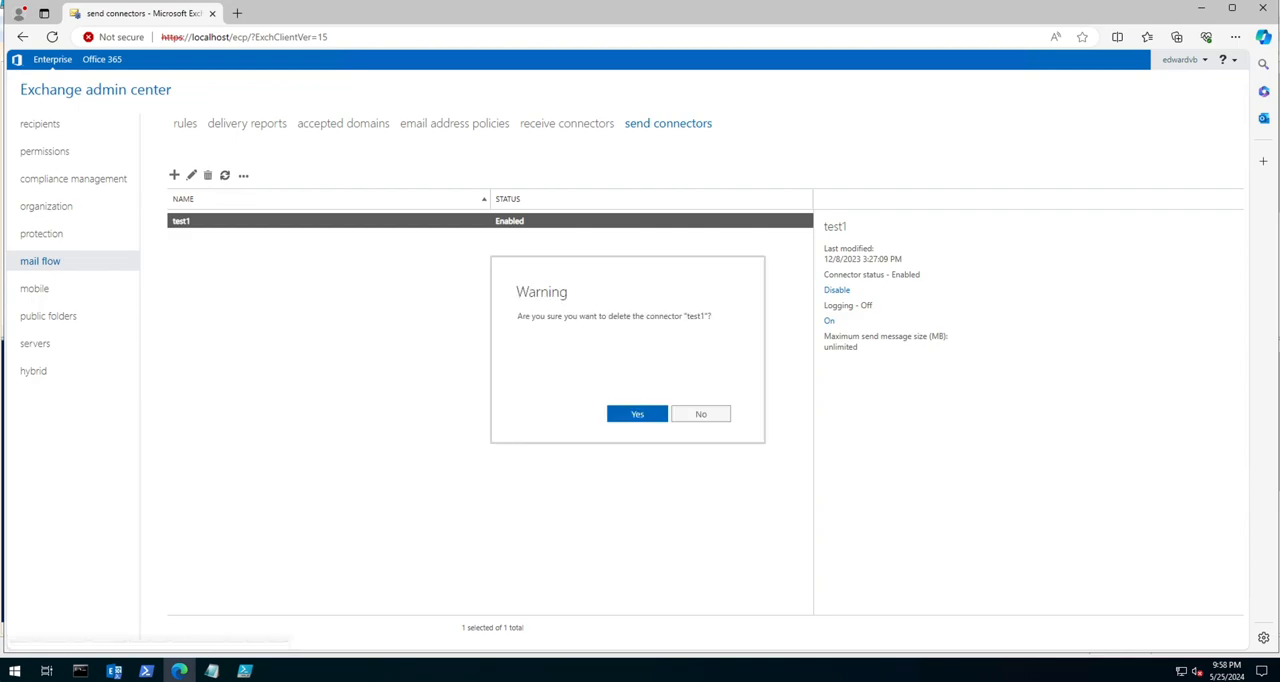
click(637, 414)
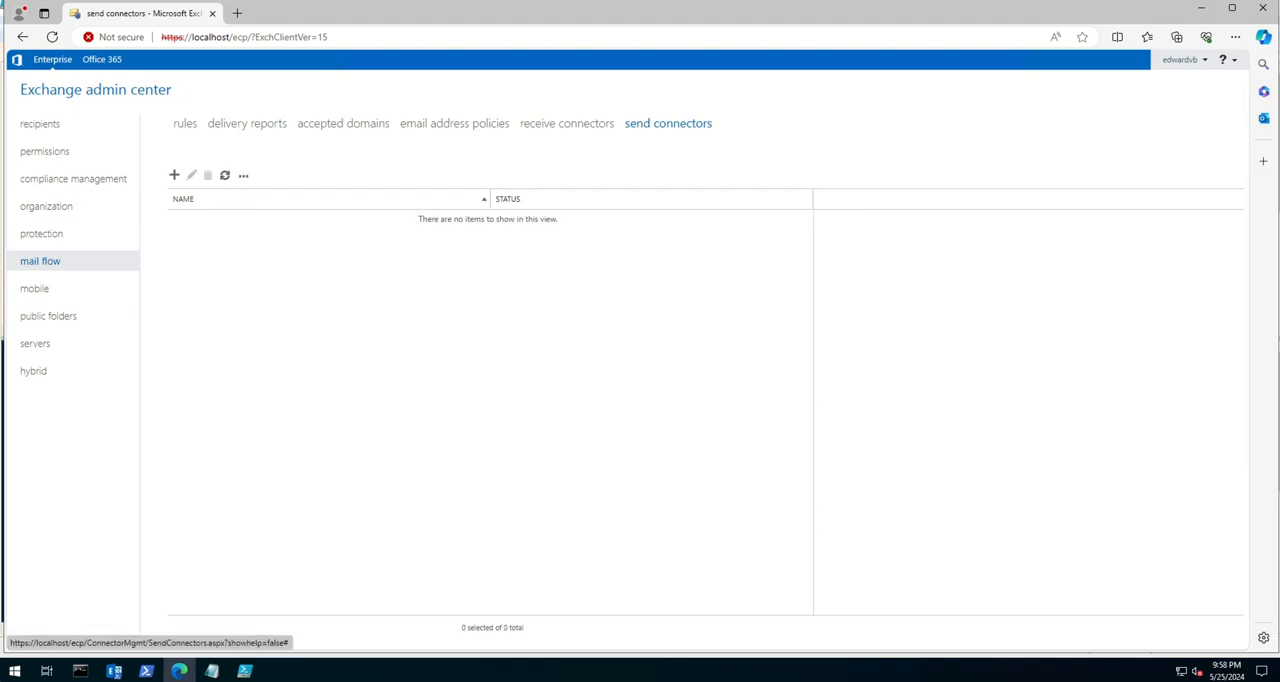
Step: Start a new send connector named My Send Connector with the Internet type and continue to its network settings
click(174, 175)
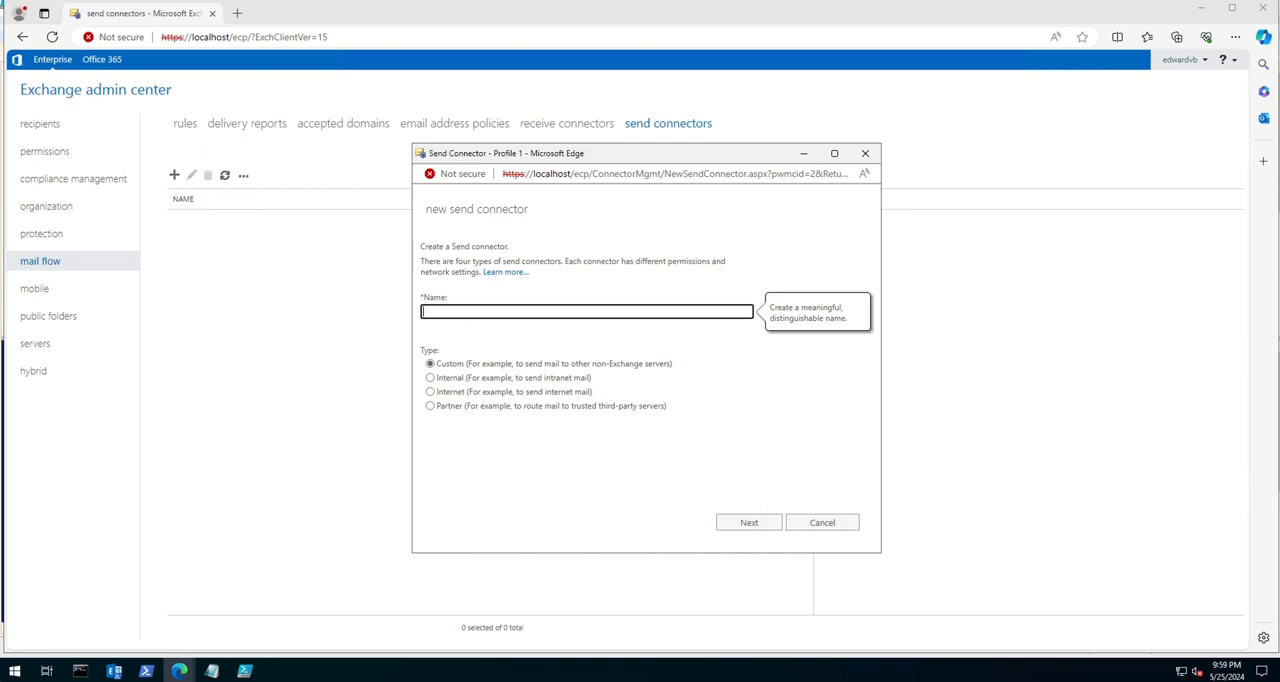
text(My Send Conector)
right_click(469, 312)
click(486, 365)
click(430, 392)
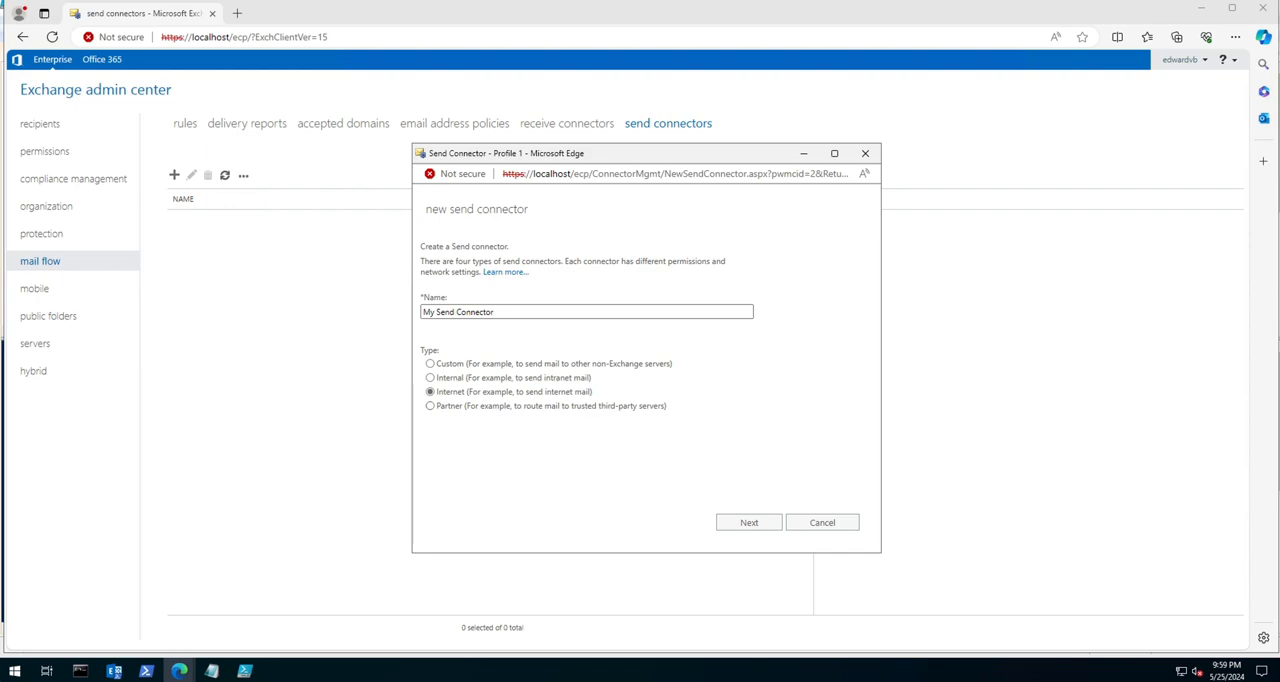
click(749, 522)
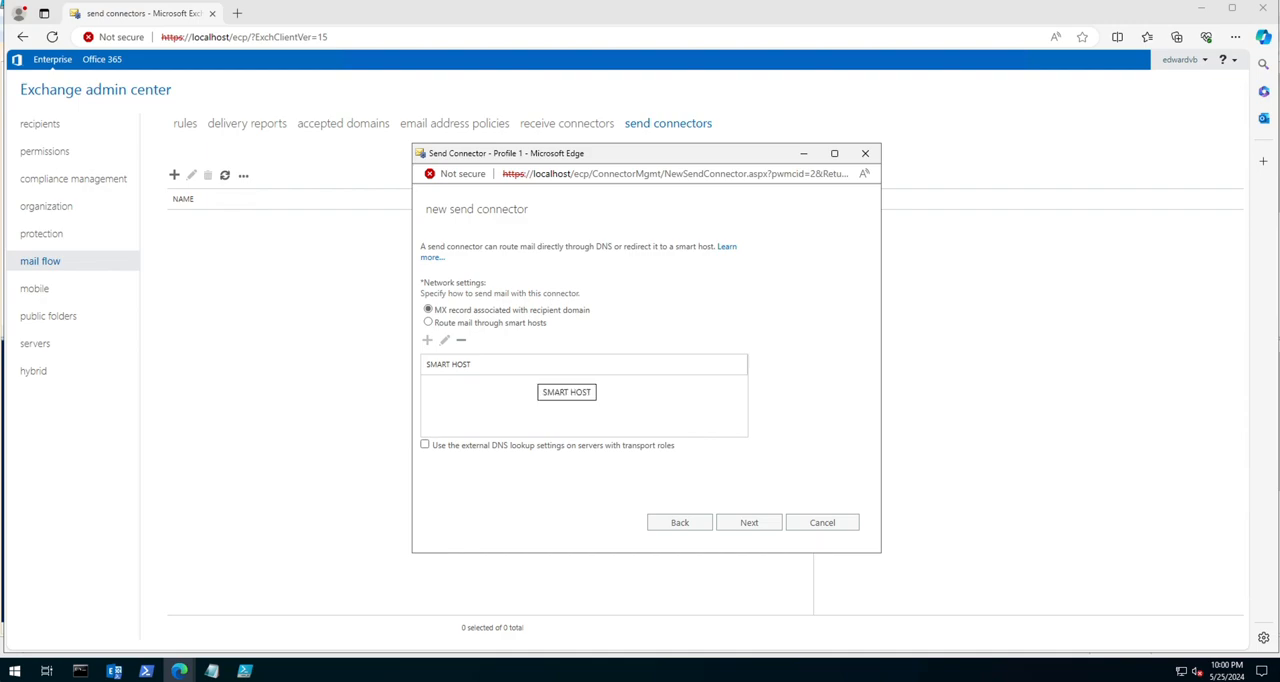
Step: Set the new send connector to route mail by the recipient domain's MX record and continue to the address space
click(428, 322)
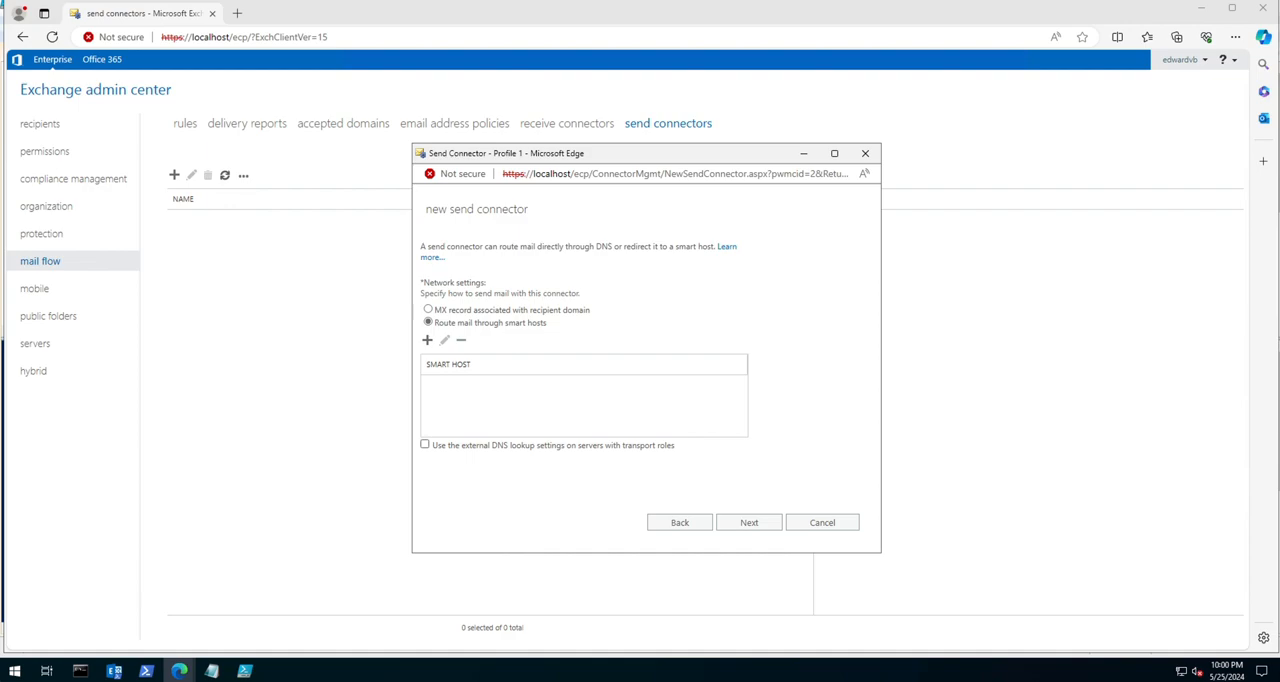
click(428, 309)
click(749, 522)
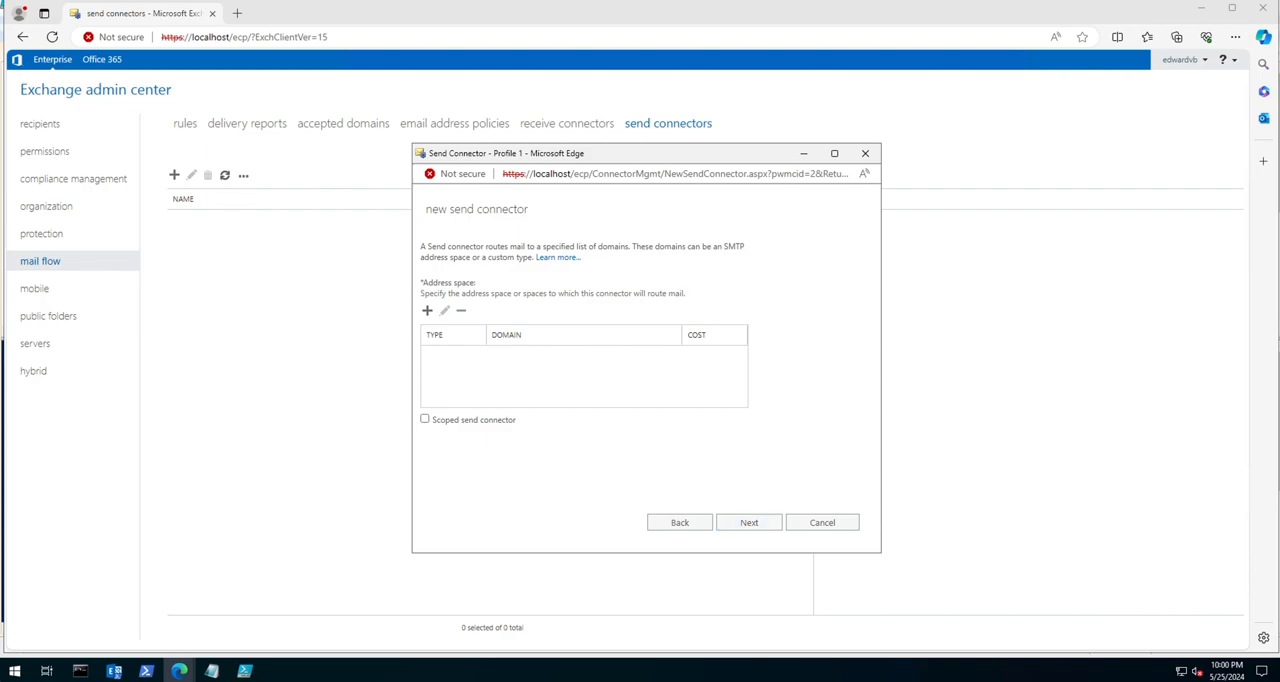
Step: Add an SMTP address space for domain * with cost 1 to the send connector and continue to the source servers
click(427, 310)
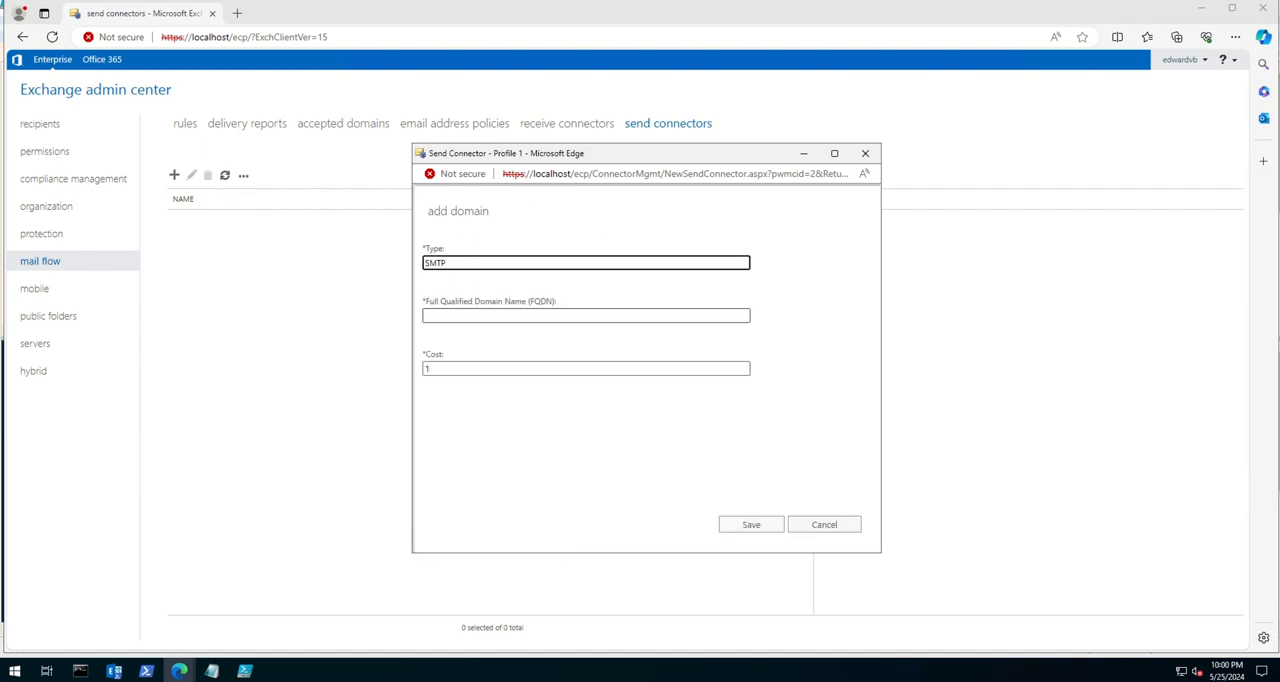
click(428, 315)
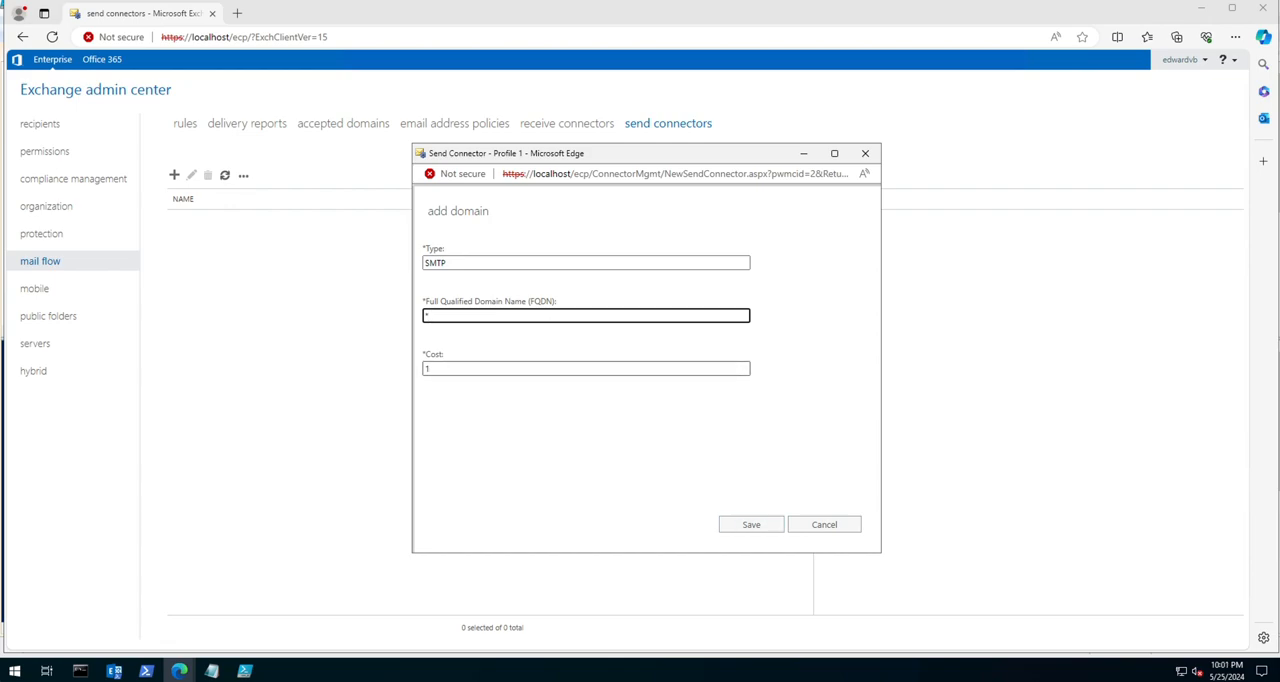
key(Return)
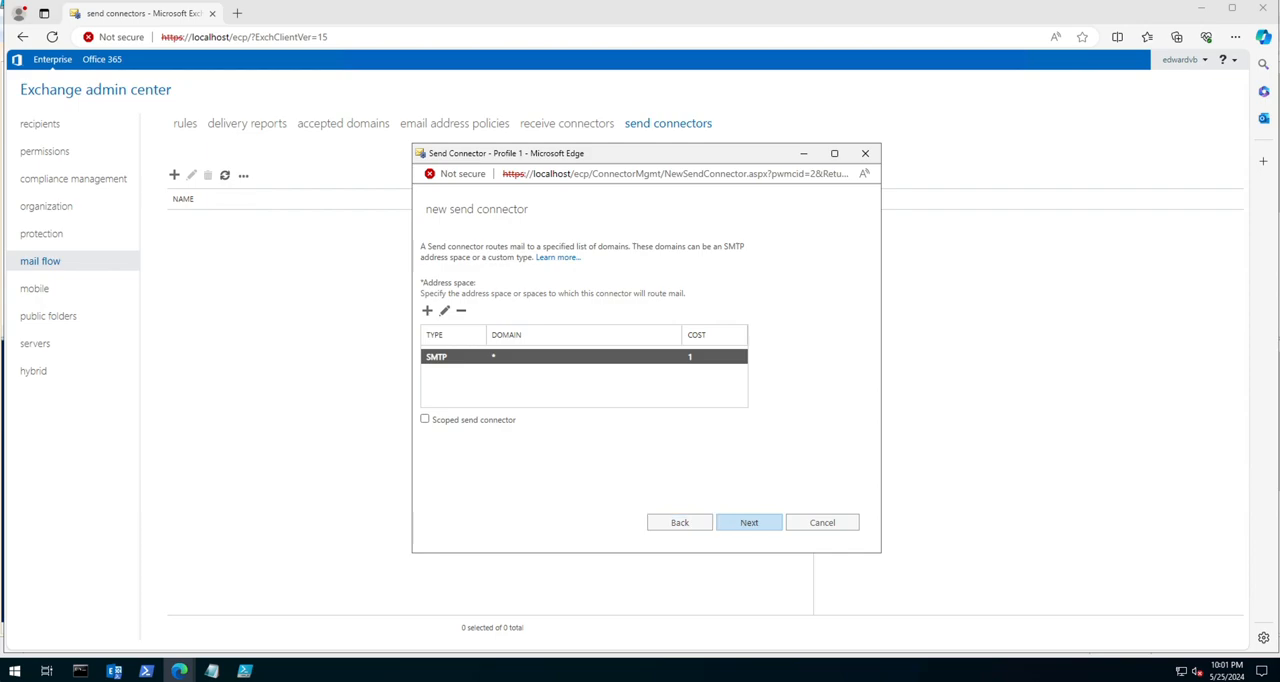
click(749, 522)
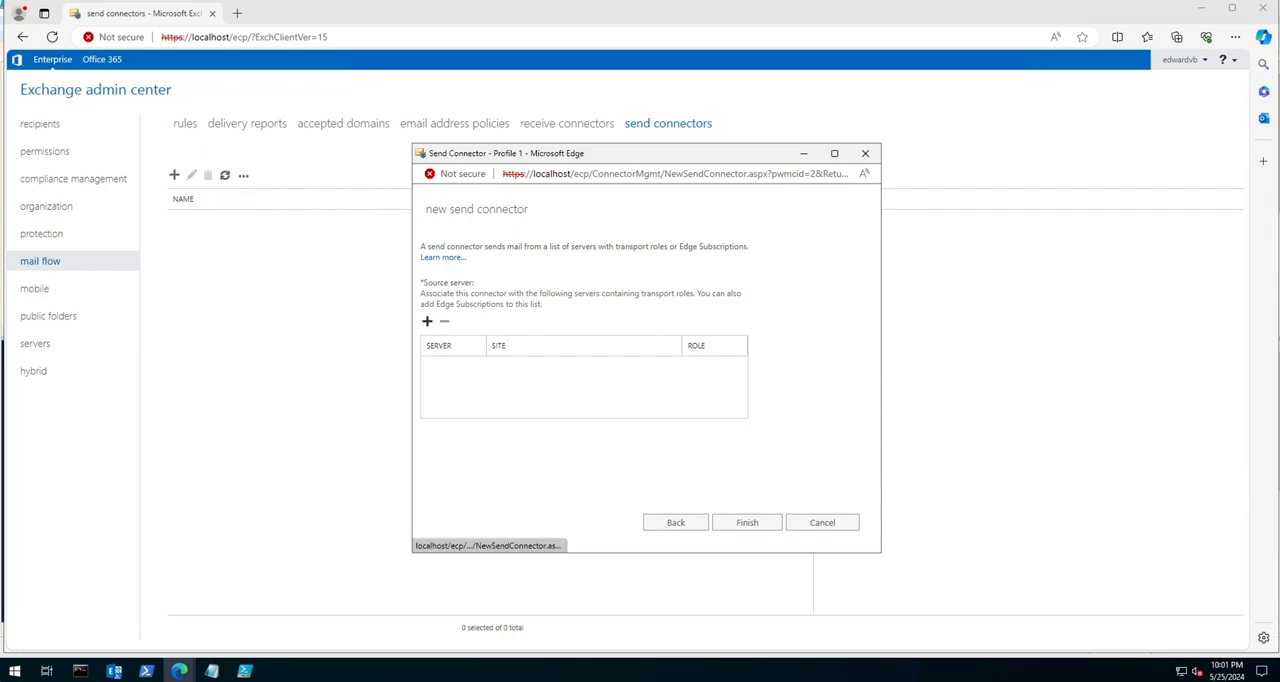
Step: Add EX2019A and EX2019B as source servers and finish creating the send connector
click(427, 321)
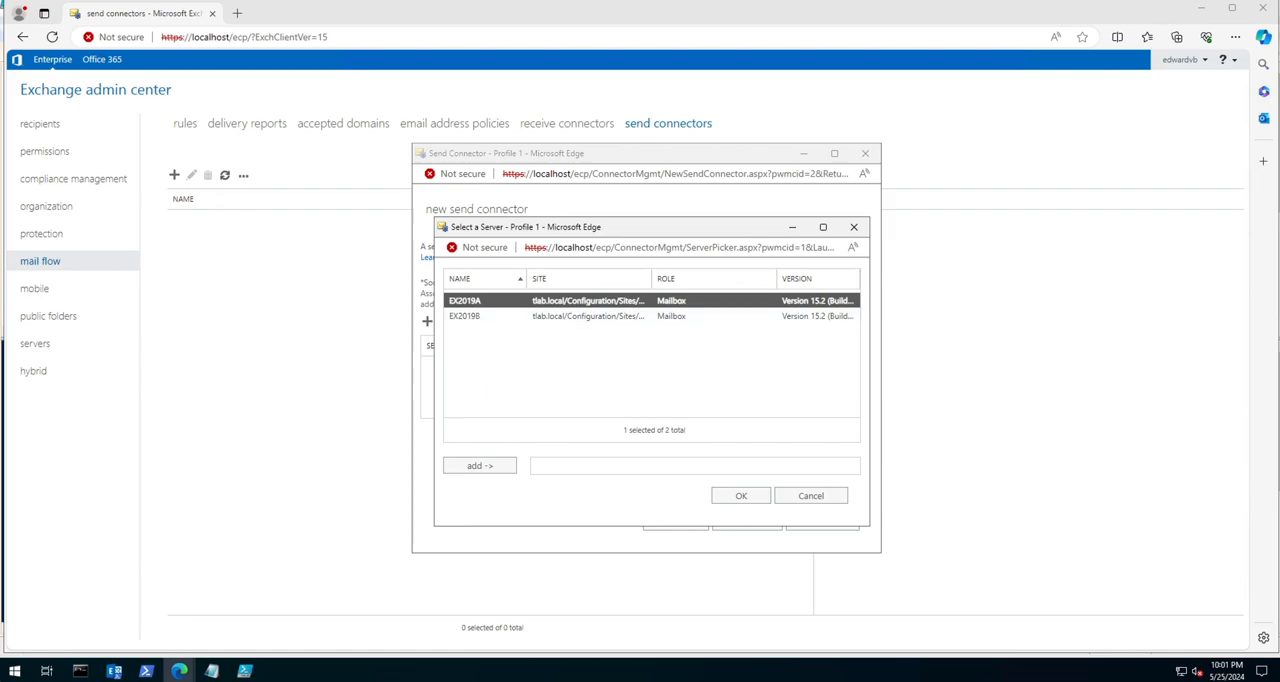
click(479, 465)
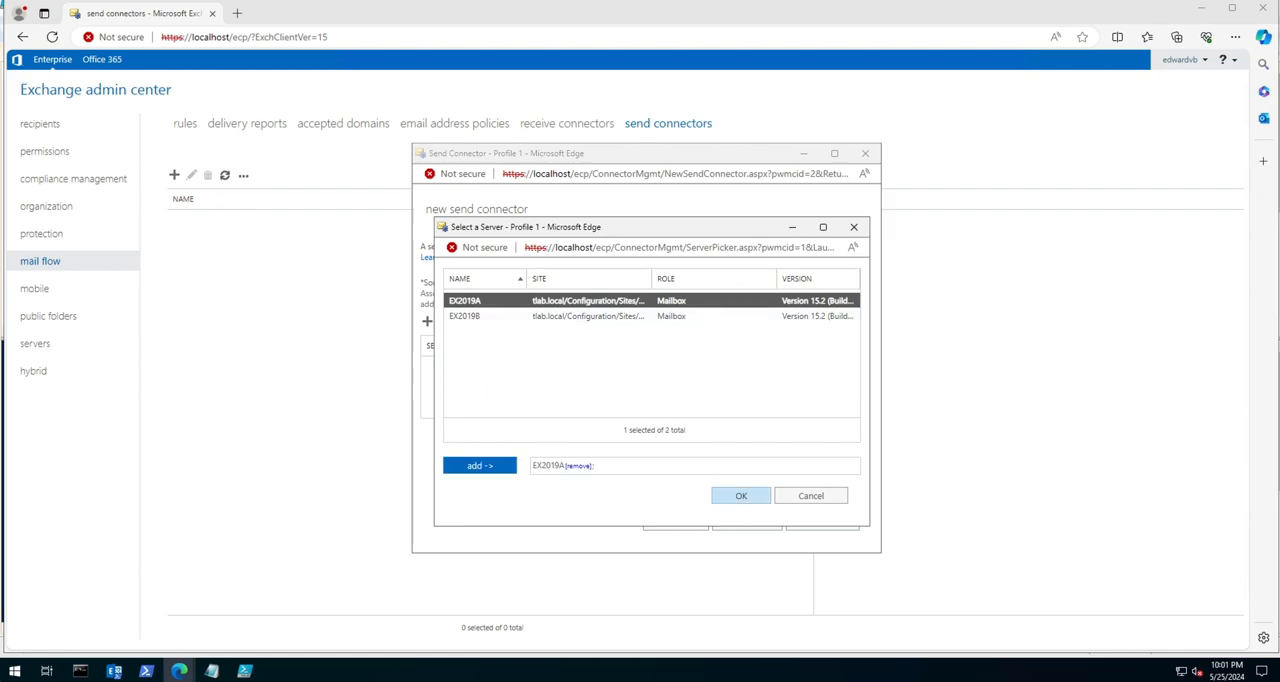
click(741, 495)
click(427, 321)
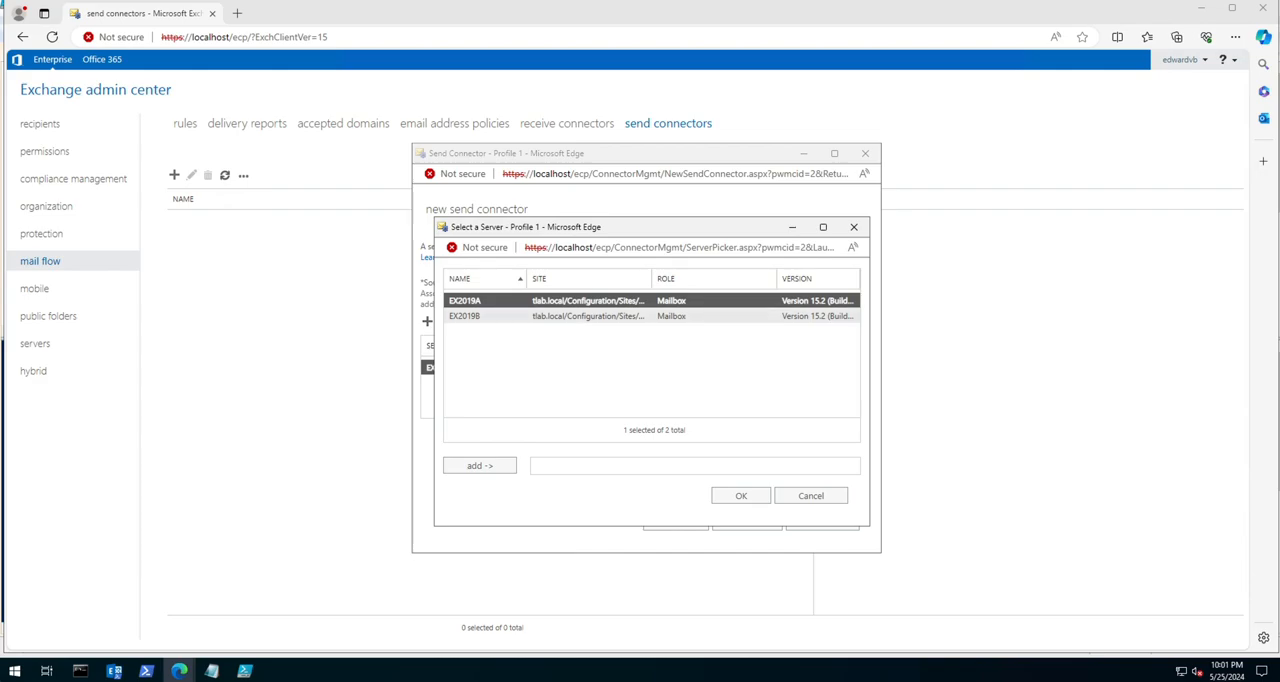
double_click(465, 316)
click(741, 495)
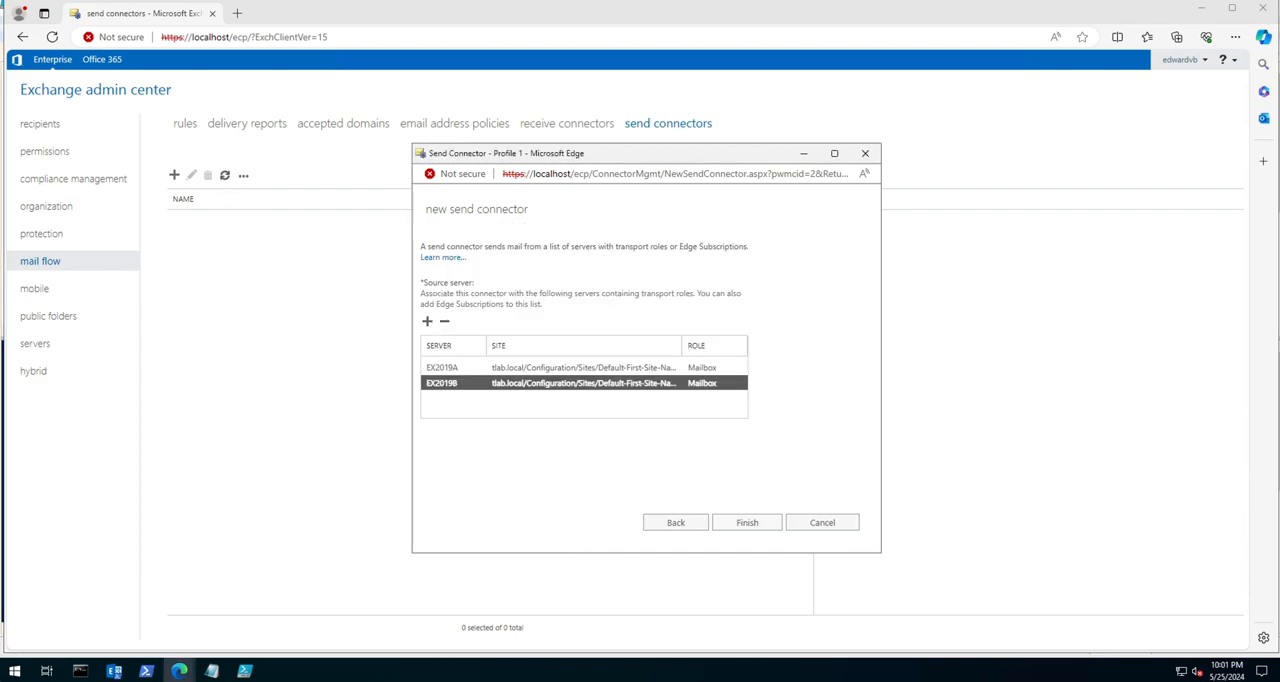
click(747, 522)
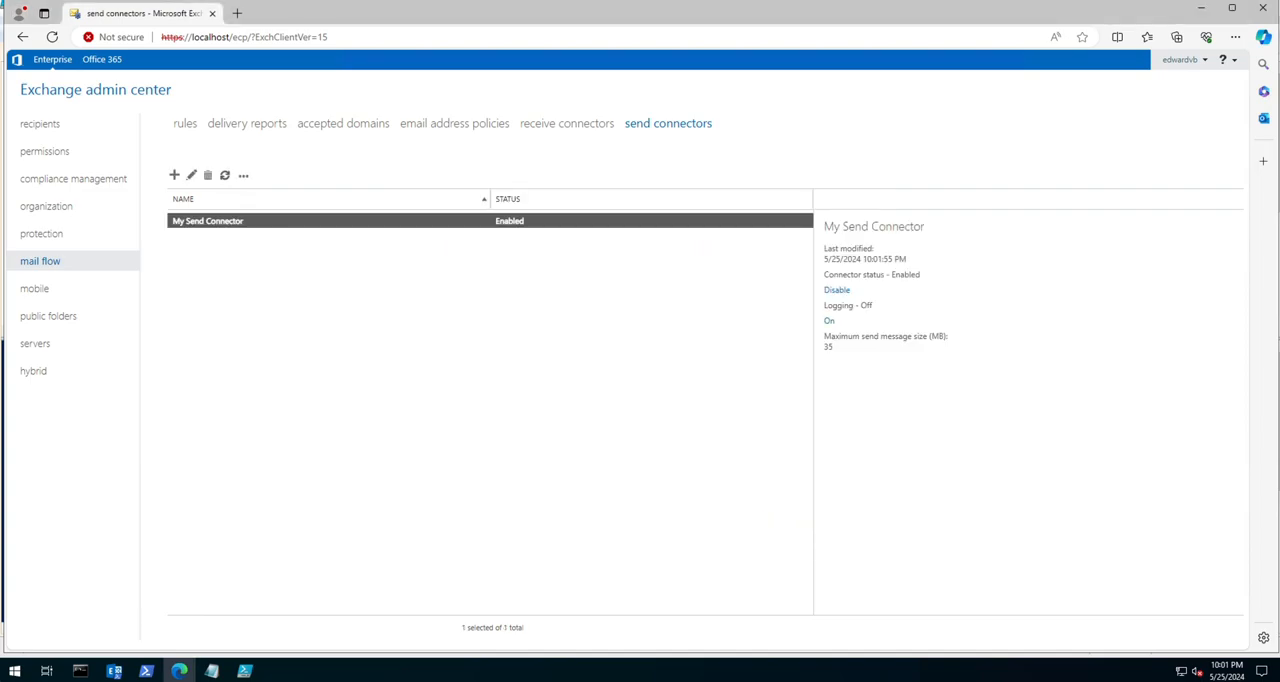
Step: Enable logging on My Send Connector and confirm the change
click(829, 320)
click(638, 413)
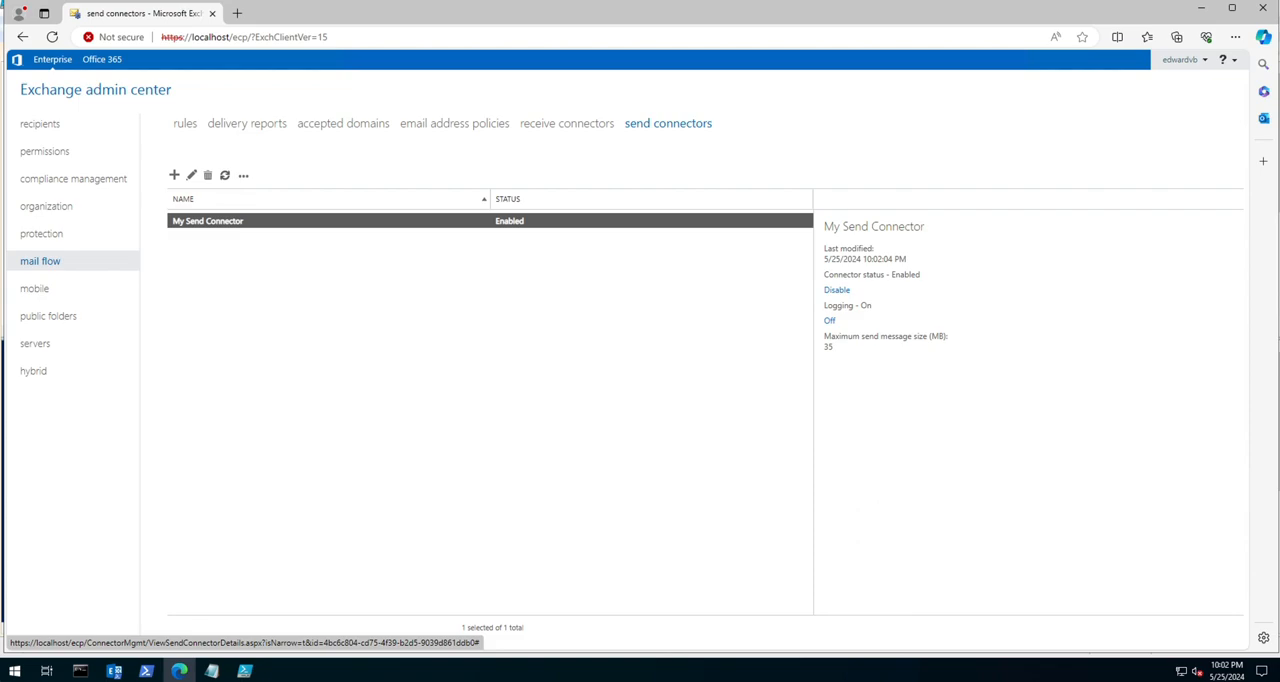
Step: Disable My Send Connector, check the receive connectors list, and re-enable the send connector
click(837, 289)
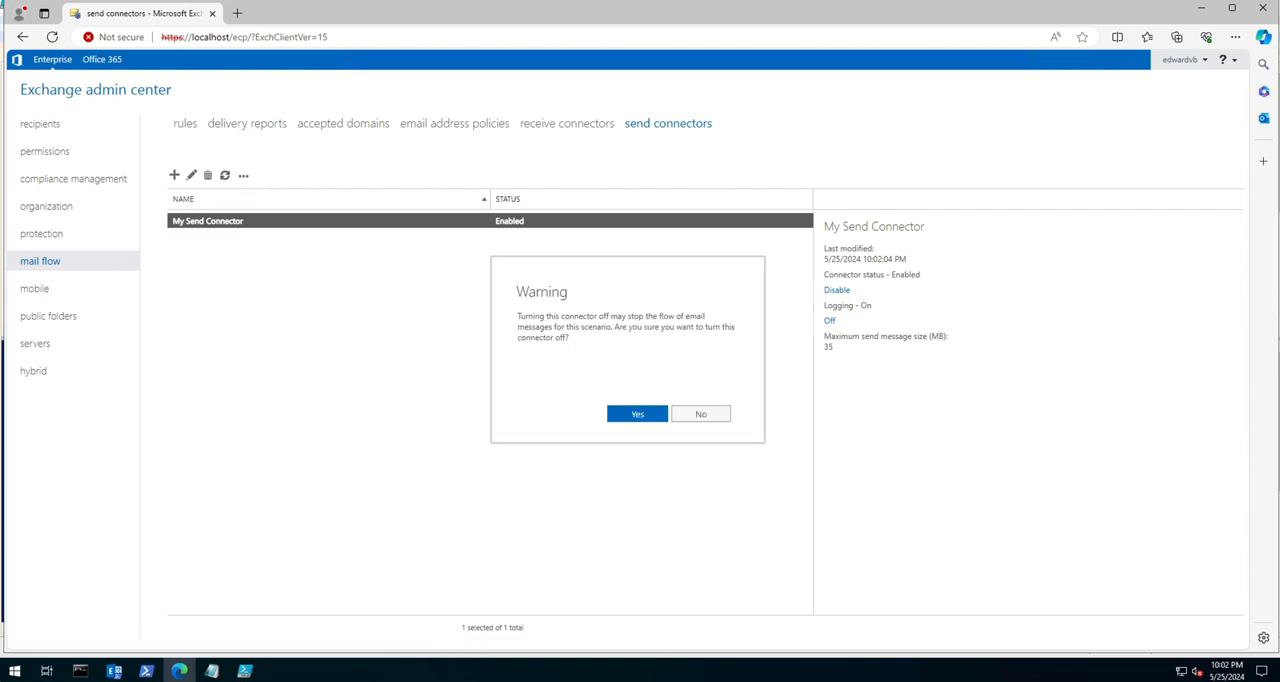
click(637, 413)
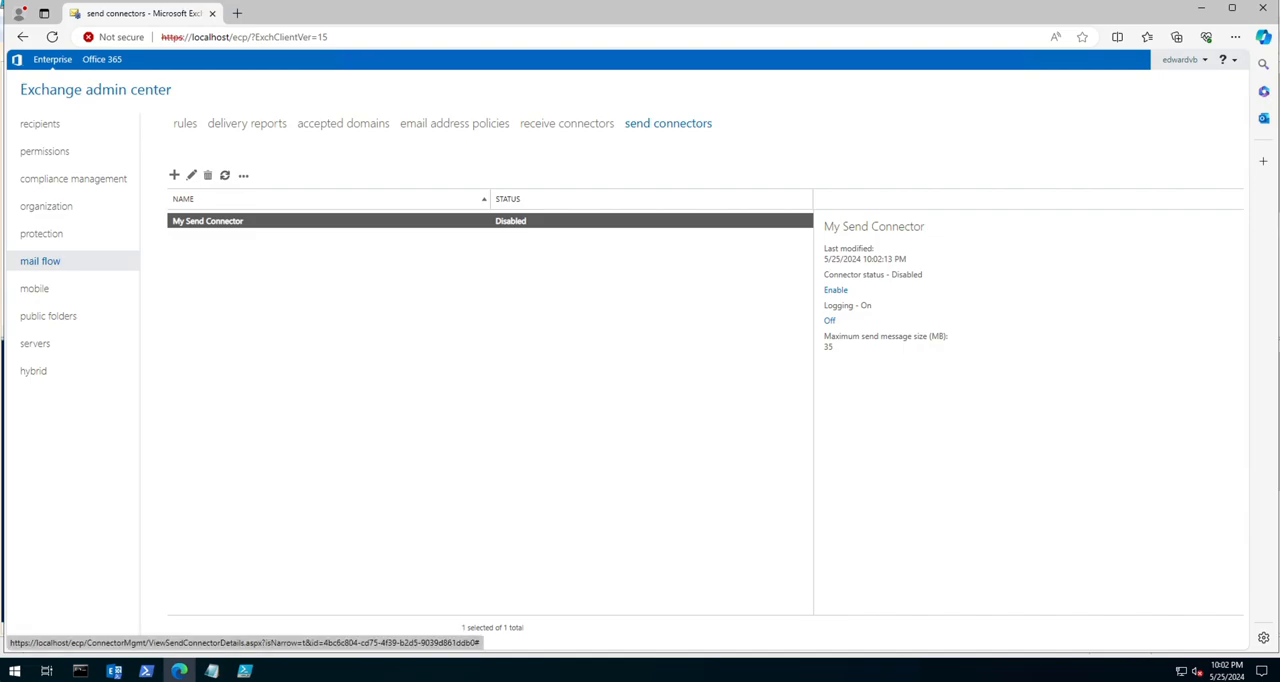
click(566, 123)
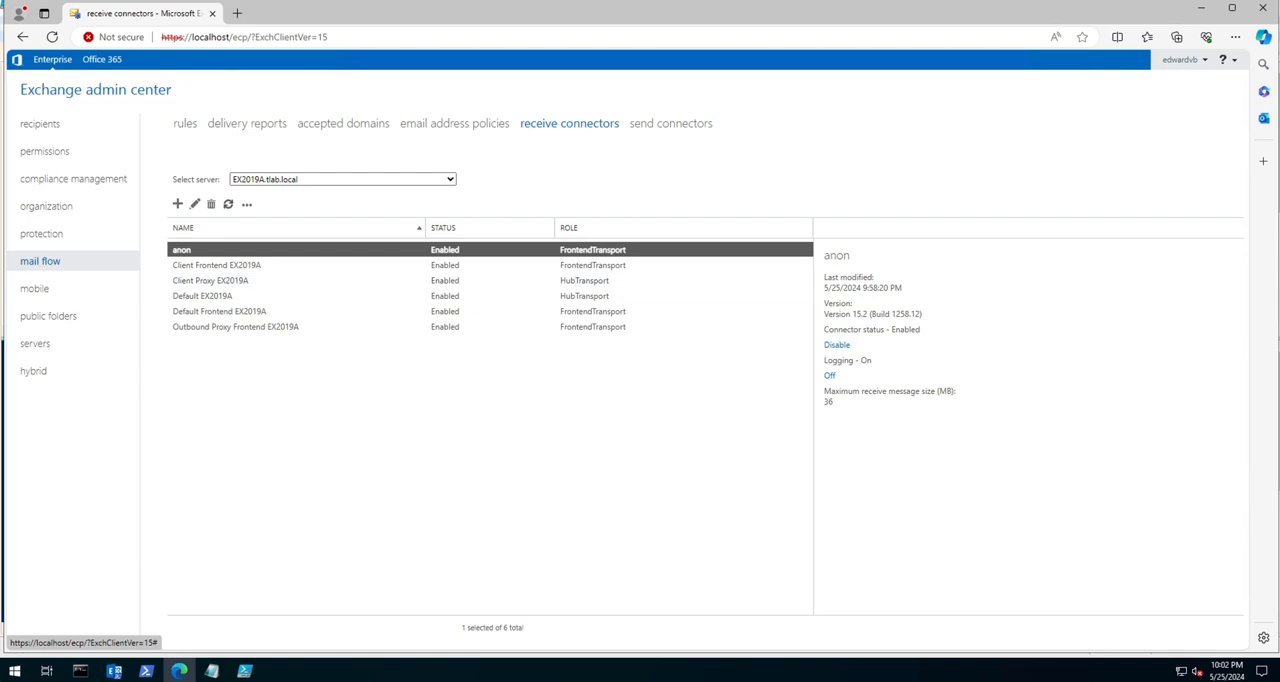
click(671, 123)
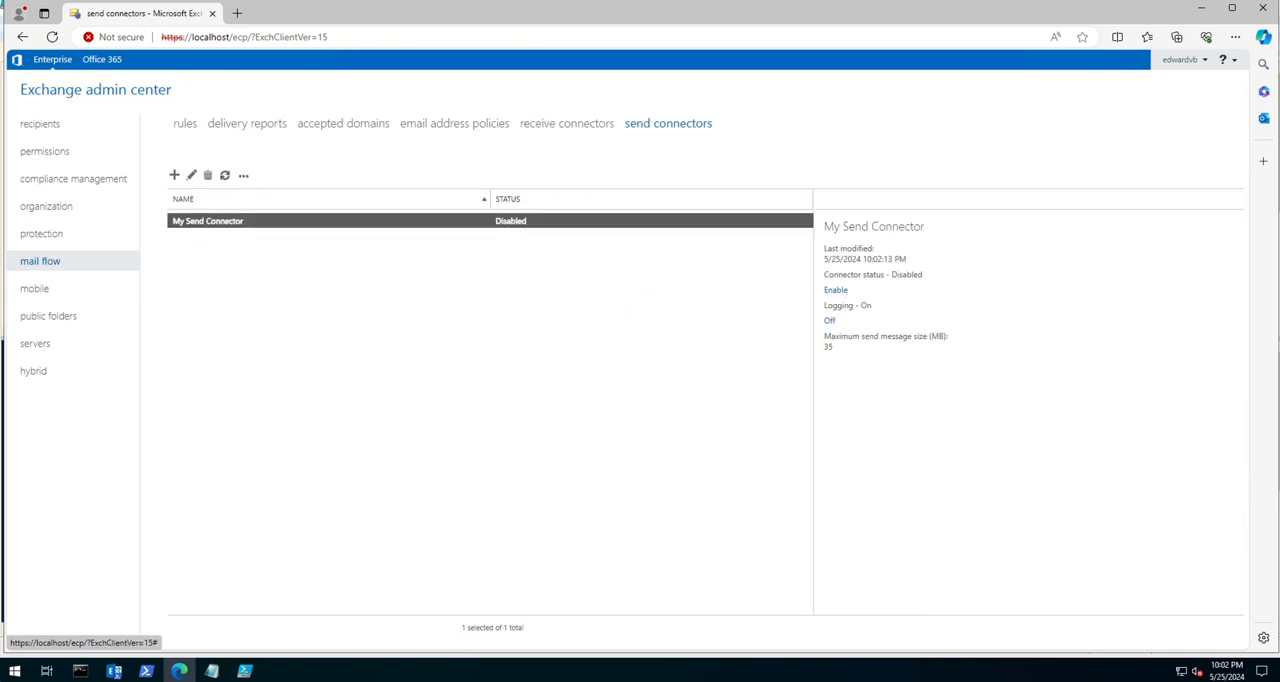
click(835, 289)
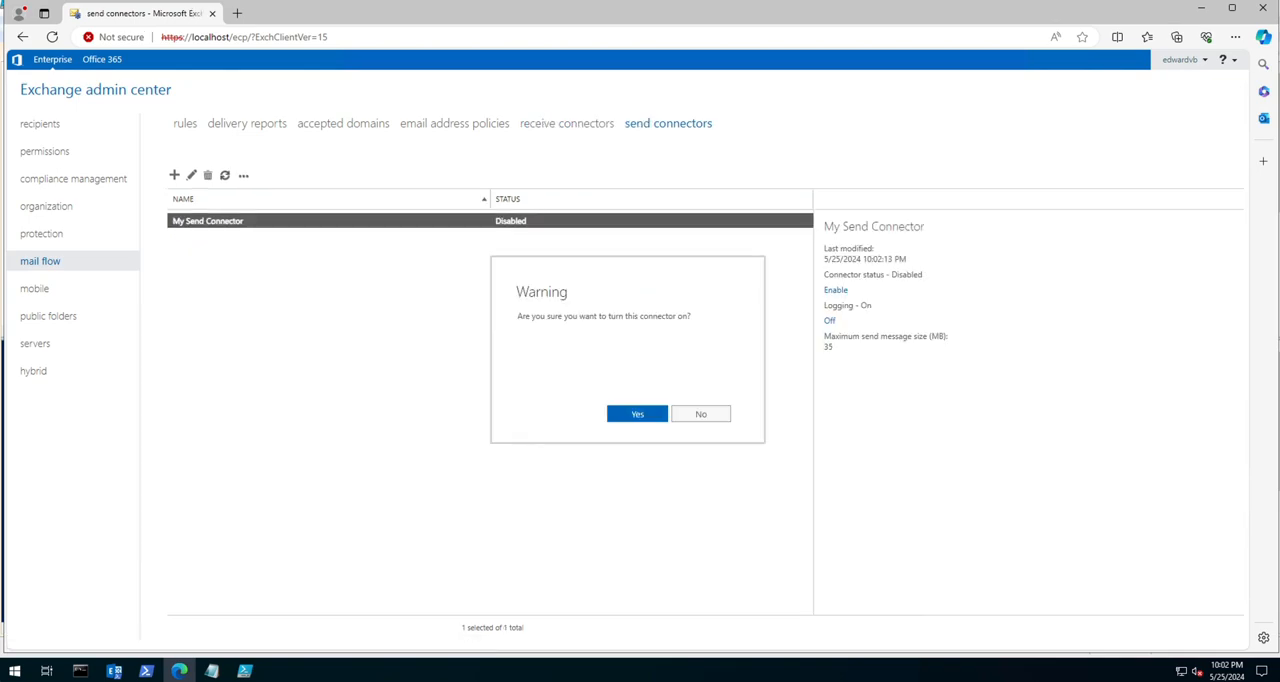
click(631, 414)
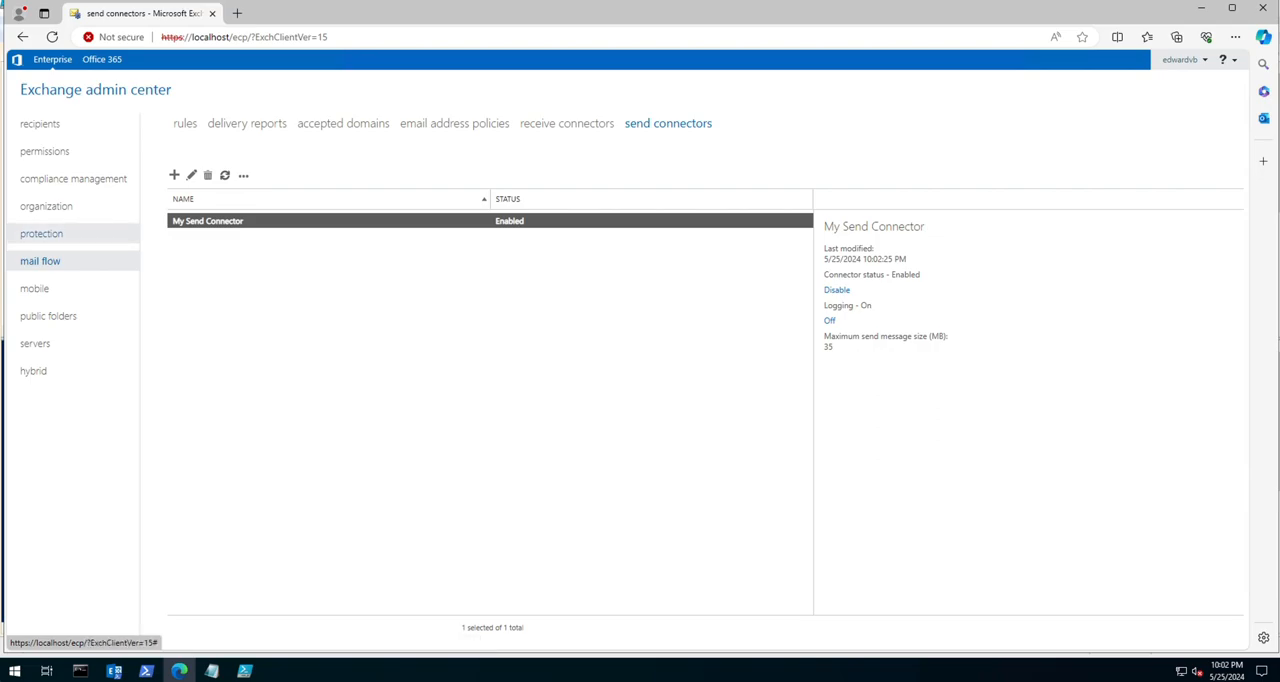
Step: Look through the protection, mobile, public folders, servers and hybrid sections, dismissing the servers' trial period warnings
click(42, 234)
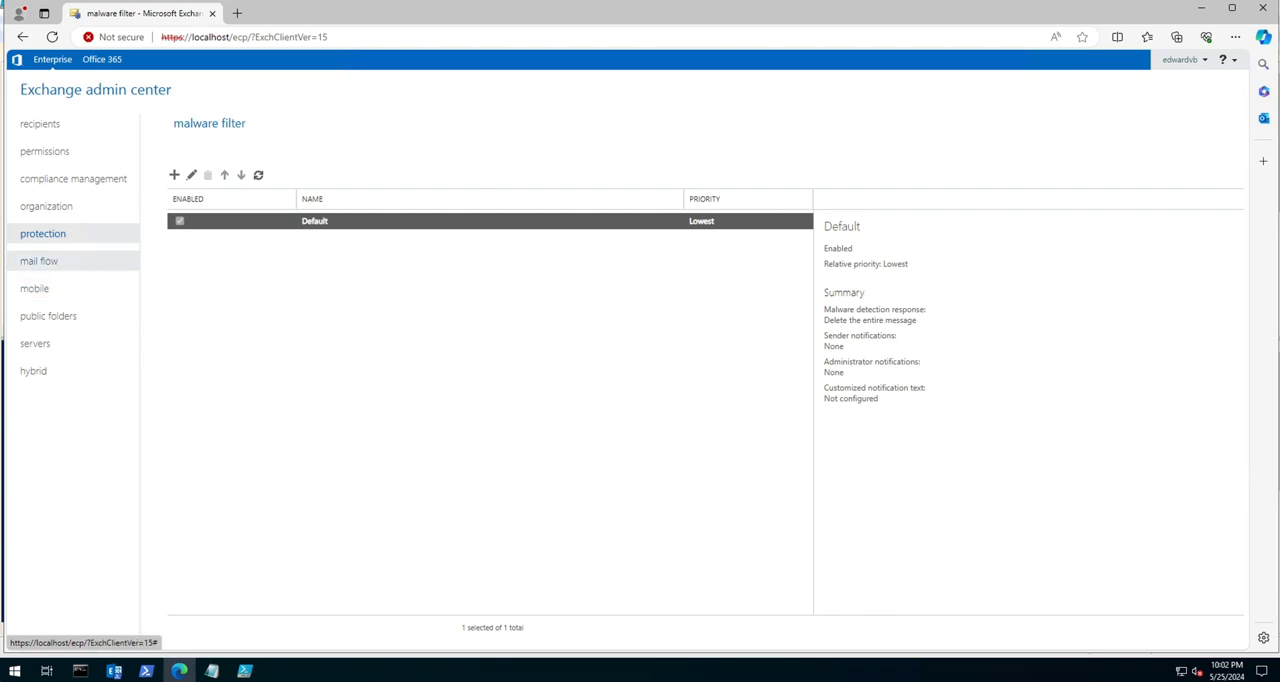
click(35, 288)
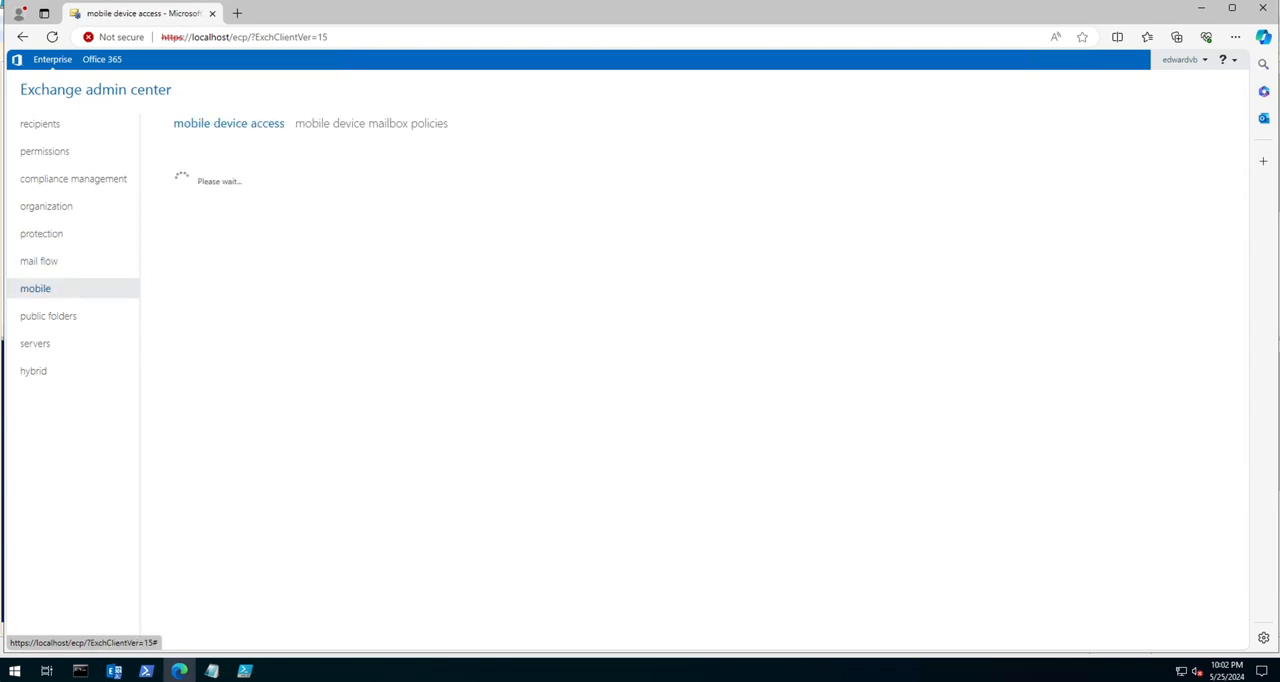
click(48, 316)
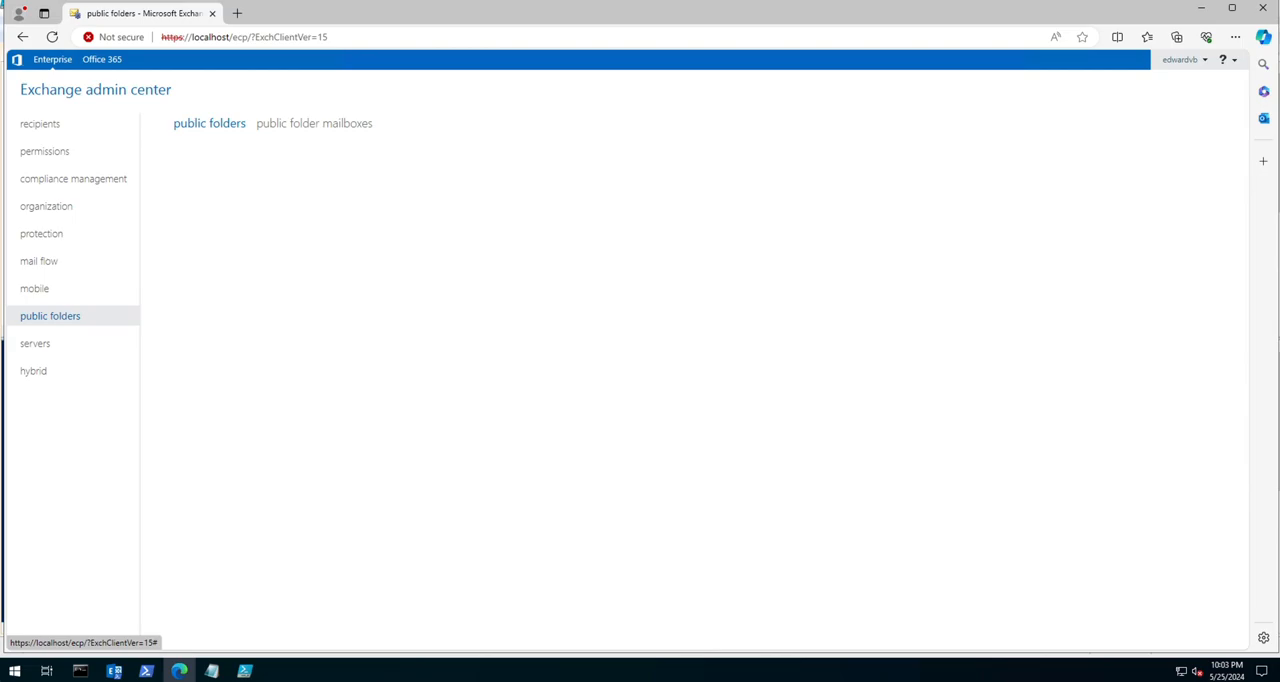
click(35, 343)
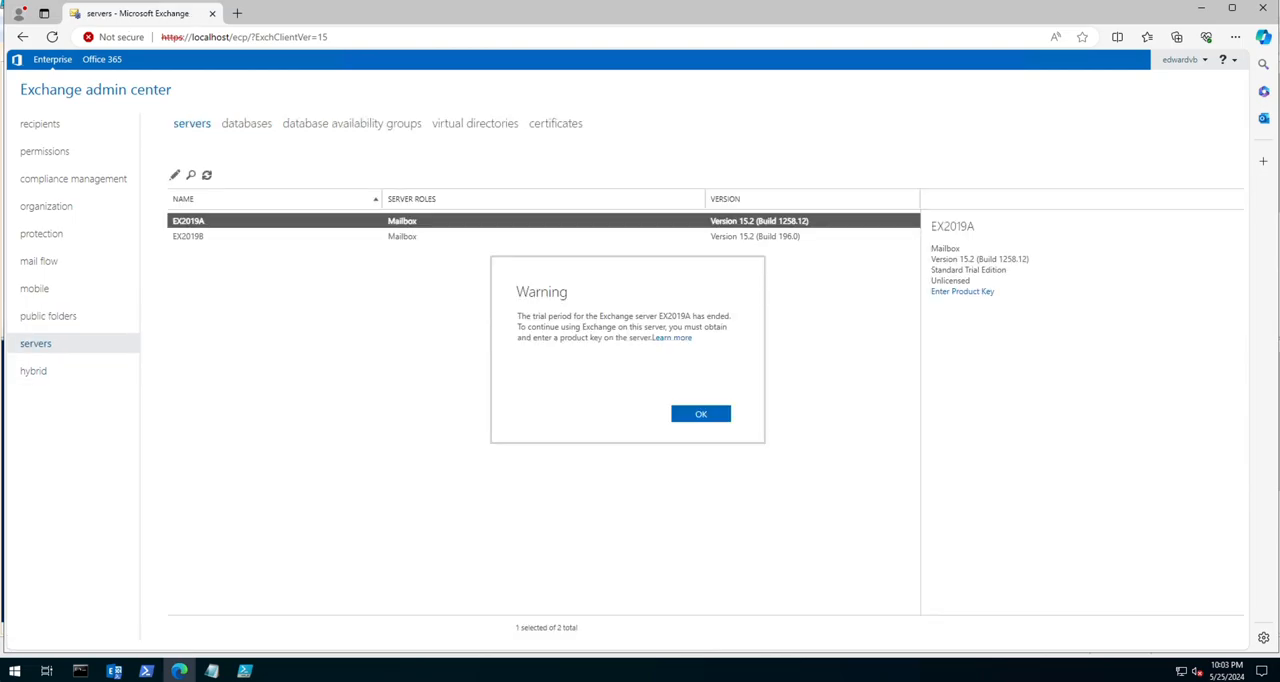
click(701, 414)
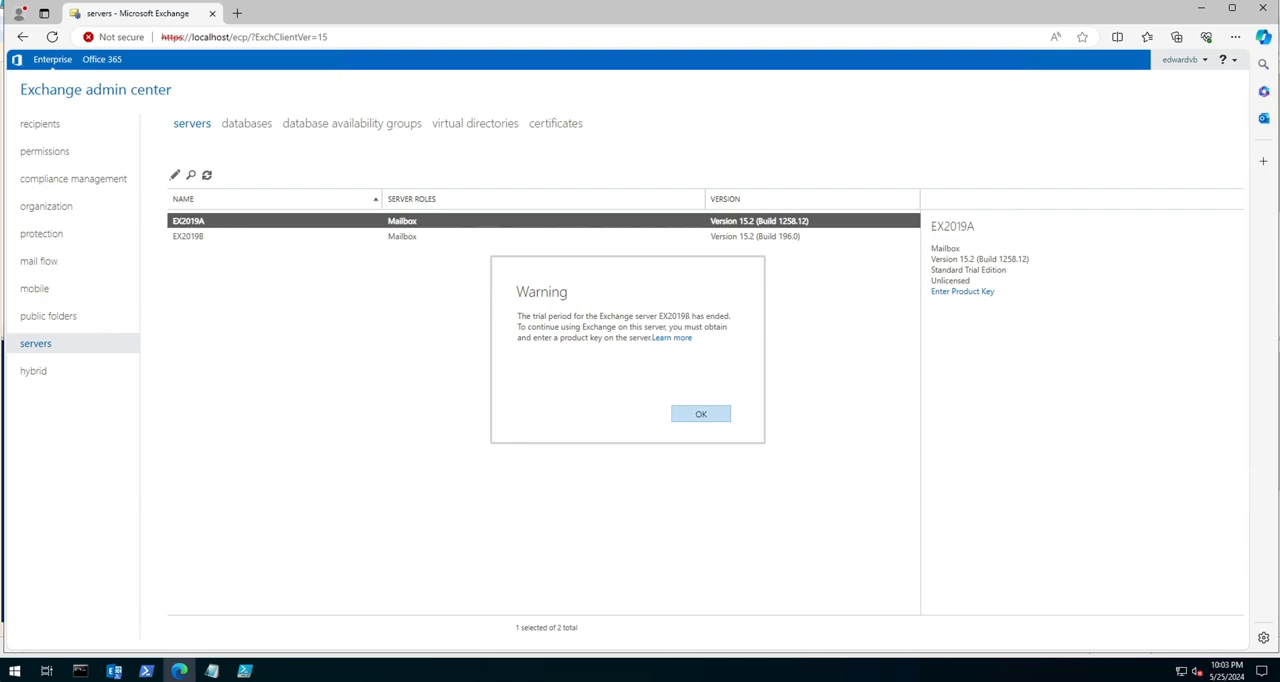
click(701, 414)
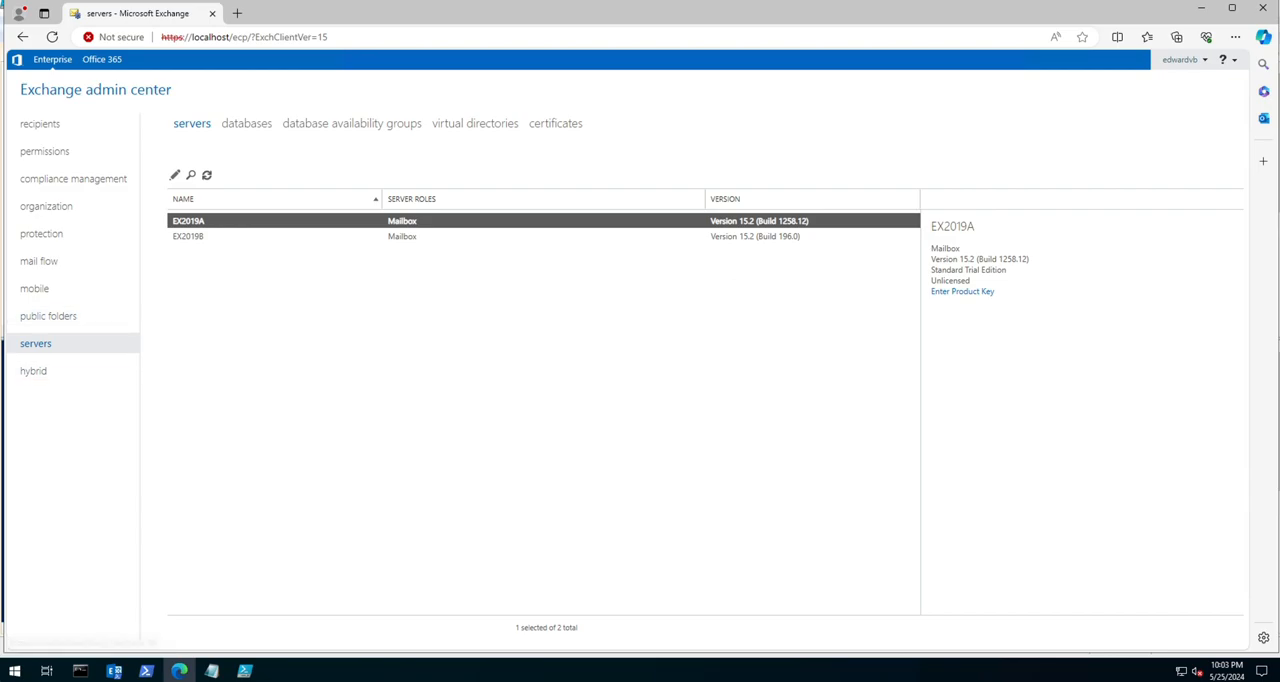
click(34, 371)
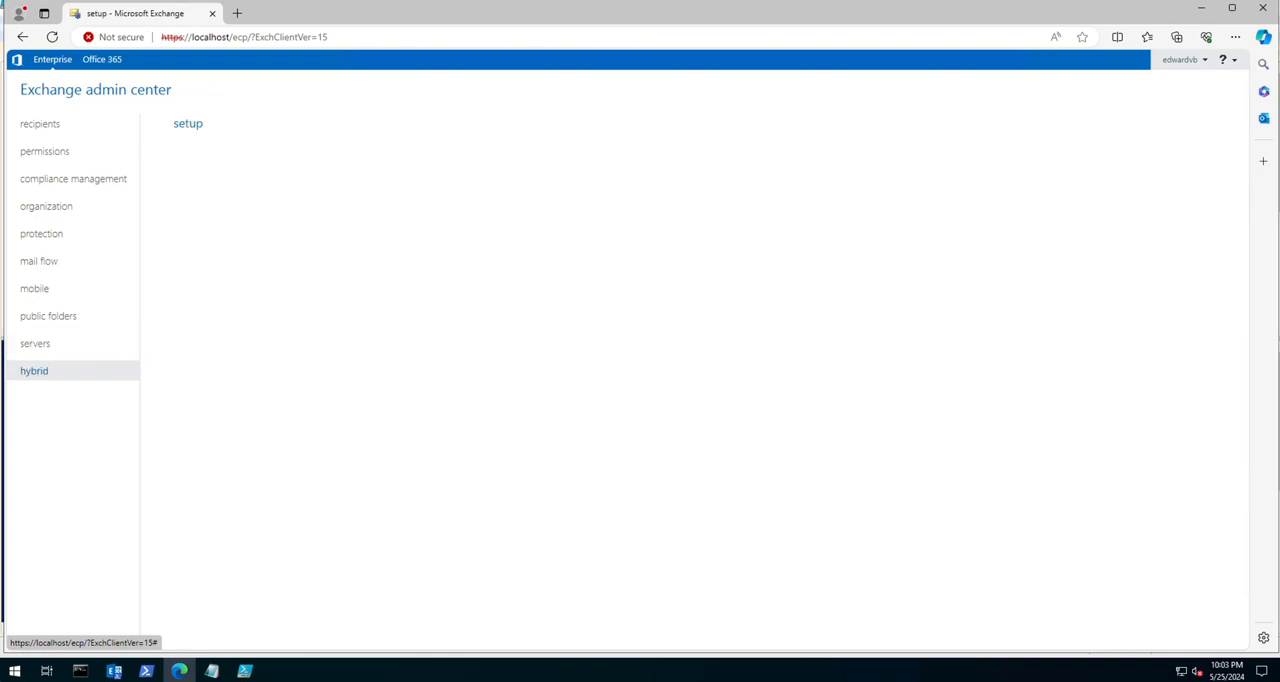